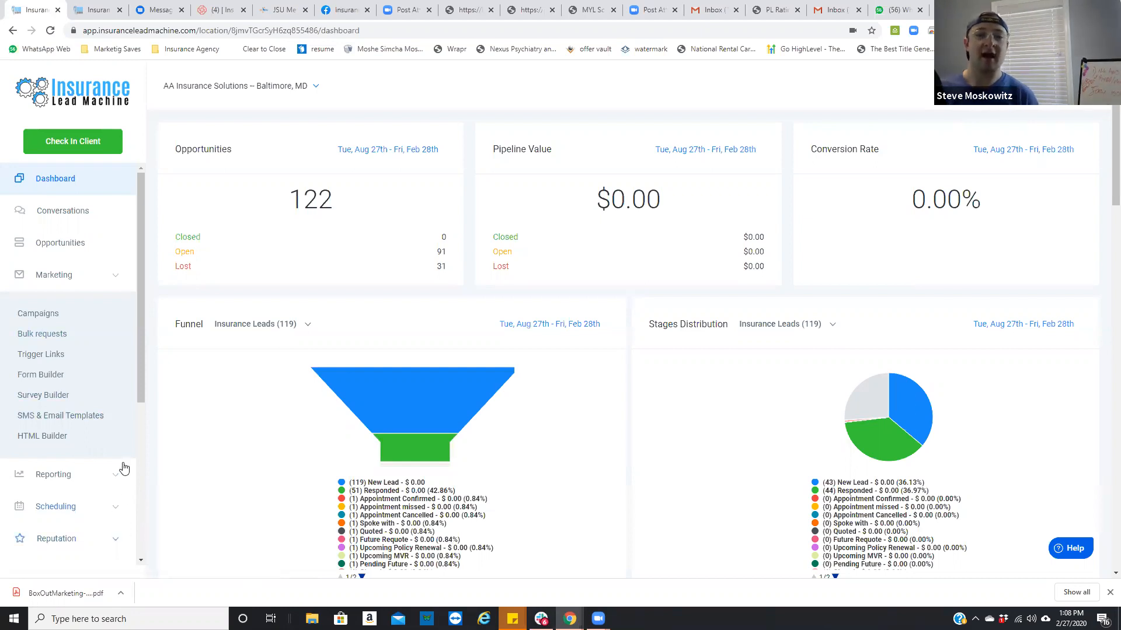
Step: Open the list of triggers and look through the existing automation rules
scroll(35, 465, down, 3)
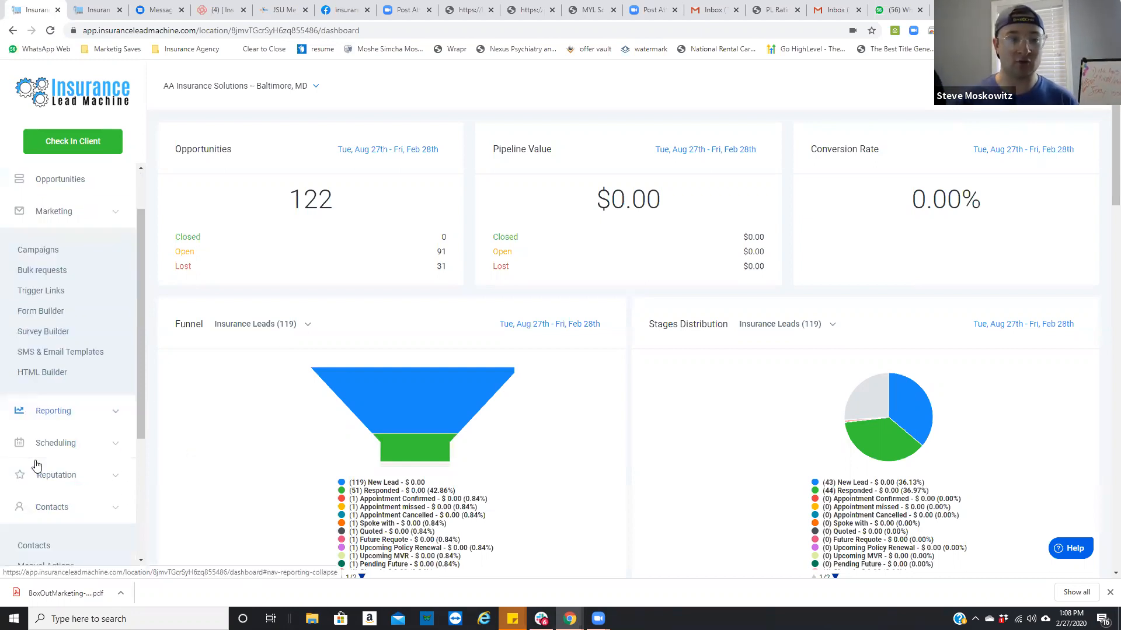
click(49, 545)
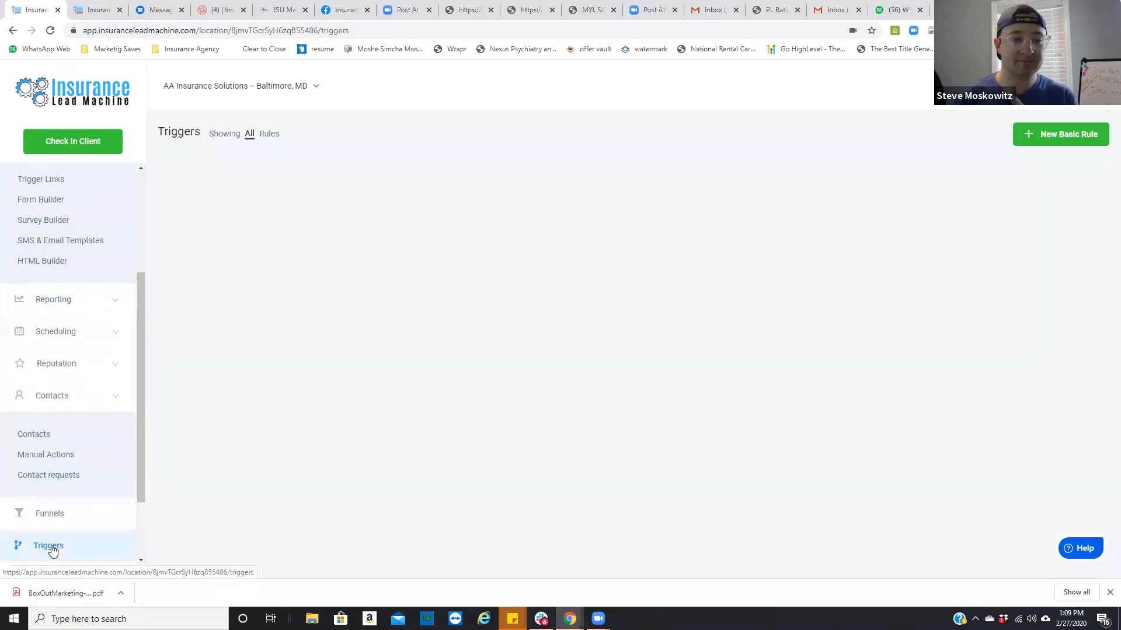
scroll(310, 296, down, 10)
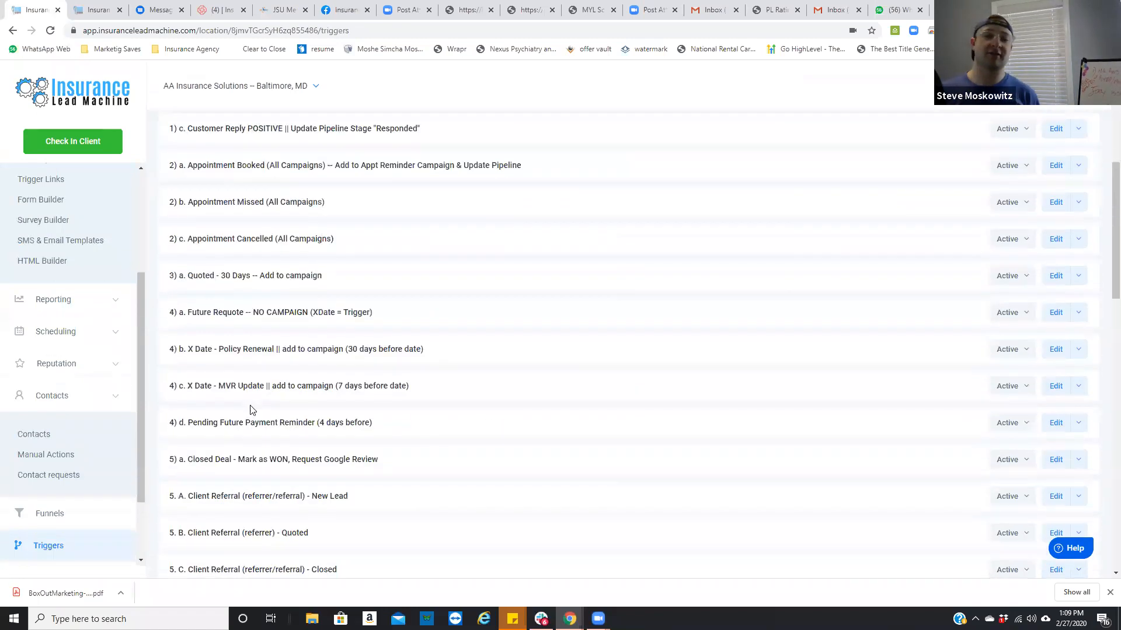
scroll(272, 479, down, 5)
scroll(288, 504, down, 6)
scroll(301, 508, up, 7)
scroll(310, 480, up, 15)
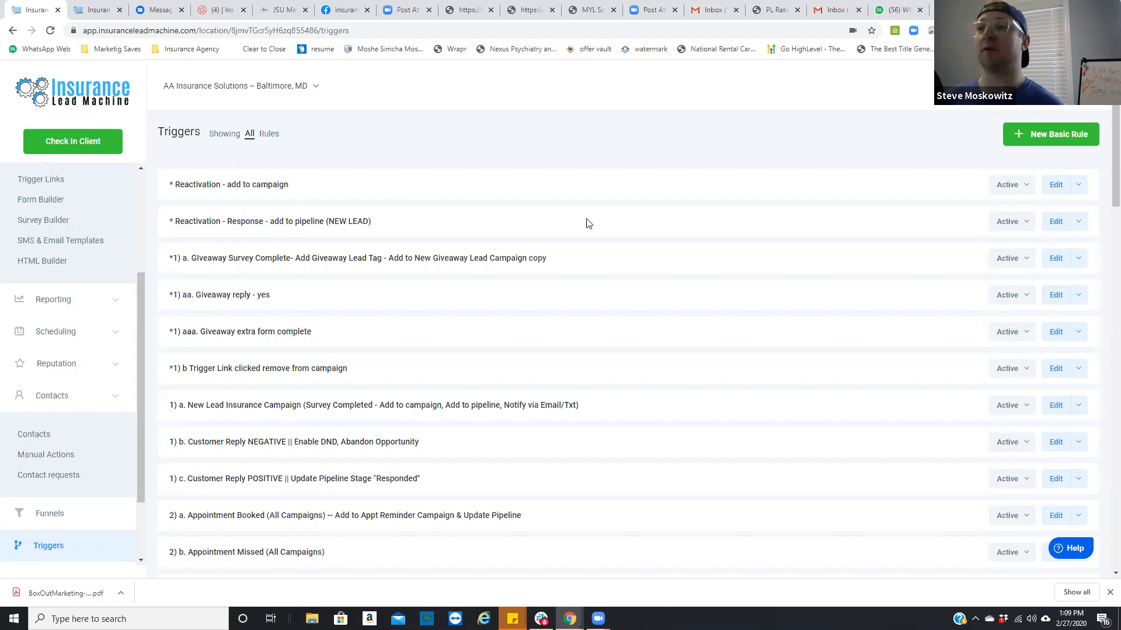
click(1032, 140)
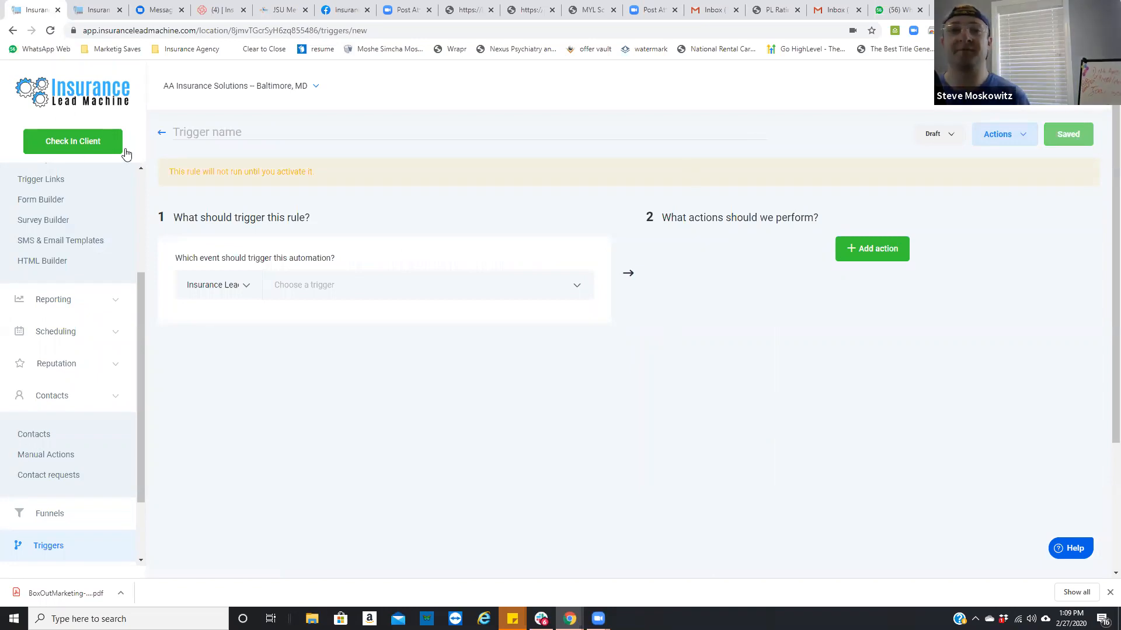
click(213, 133)
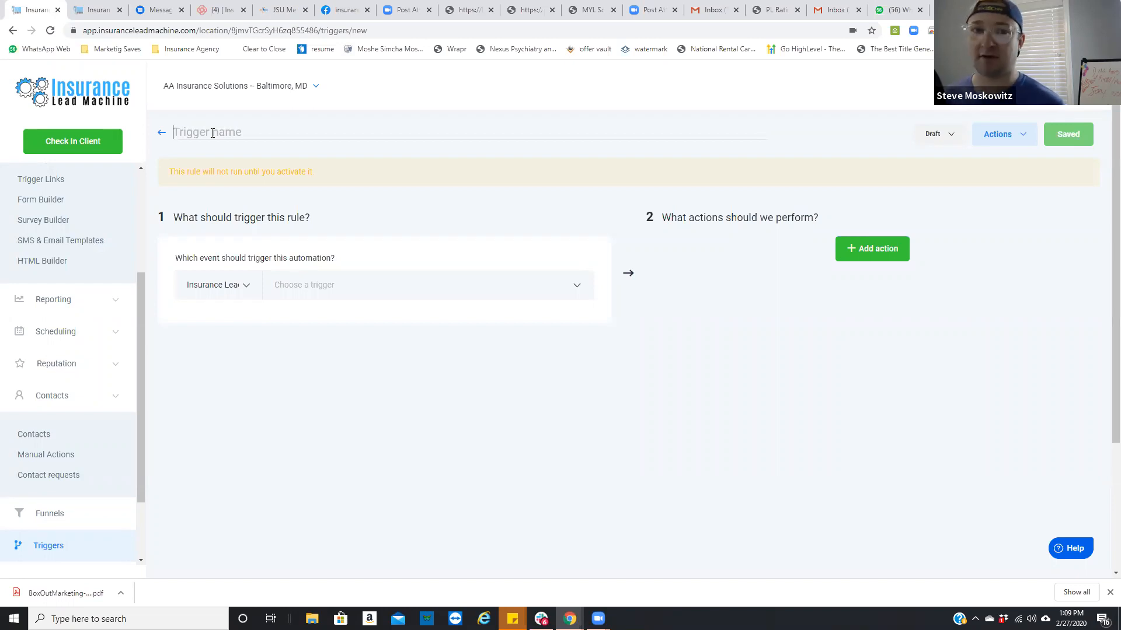
click(161, 132)
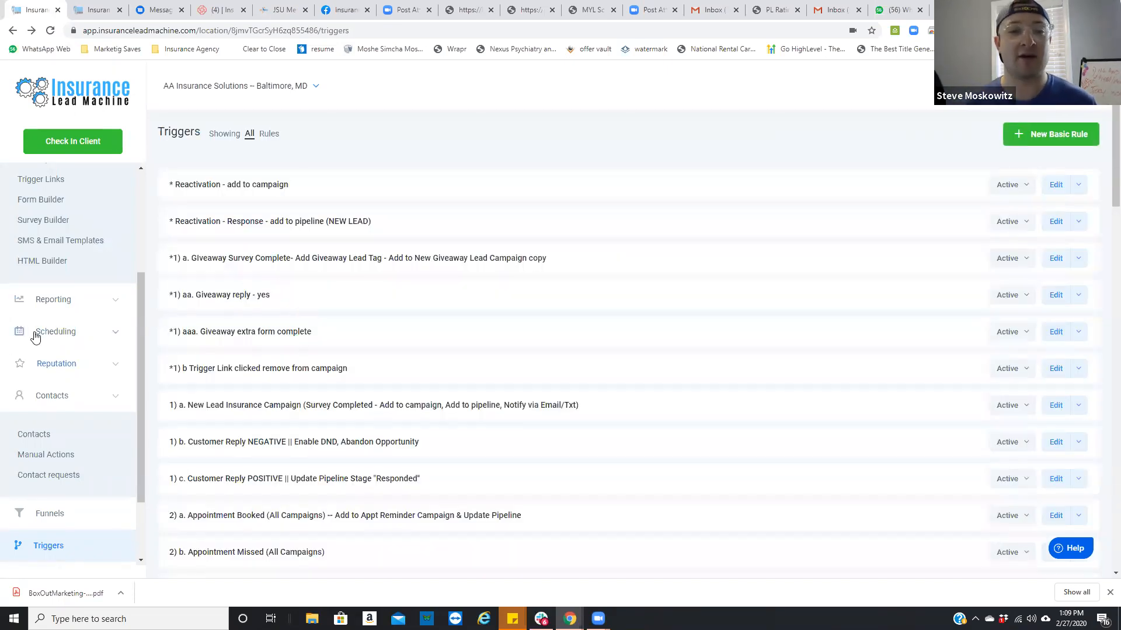
Step: View the marketing campaigns list, and return to the triggers list to look over its rules
scroll(64, 379, up, 3)
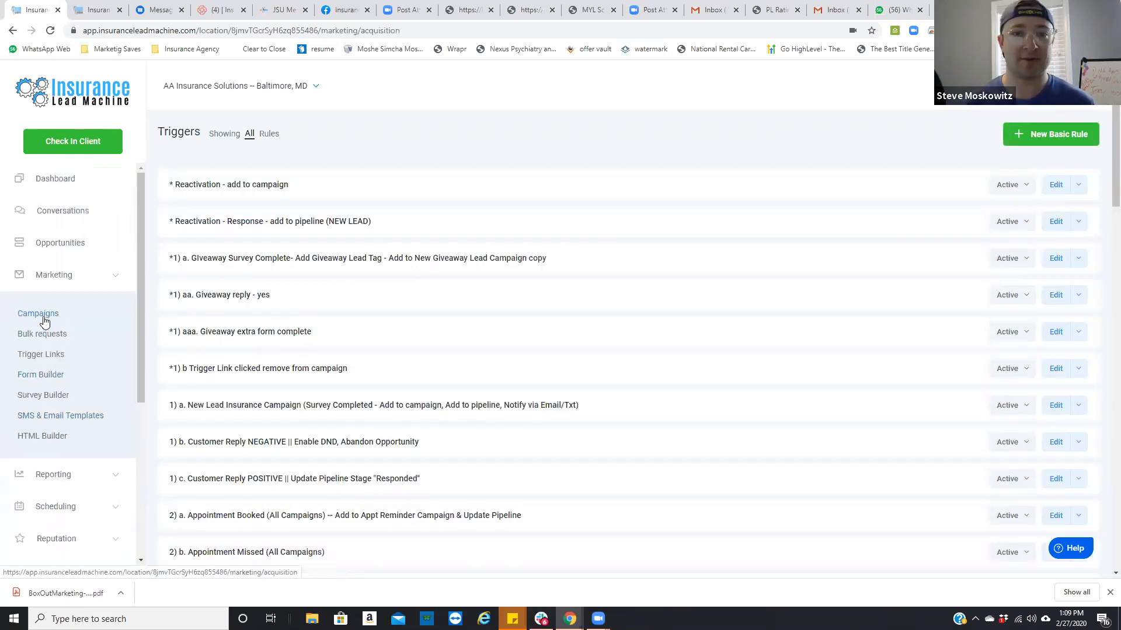
click(45, 317)
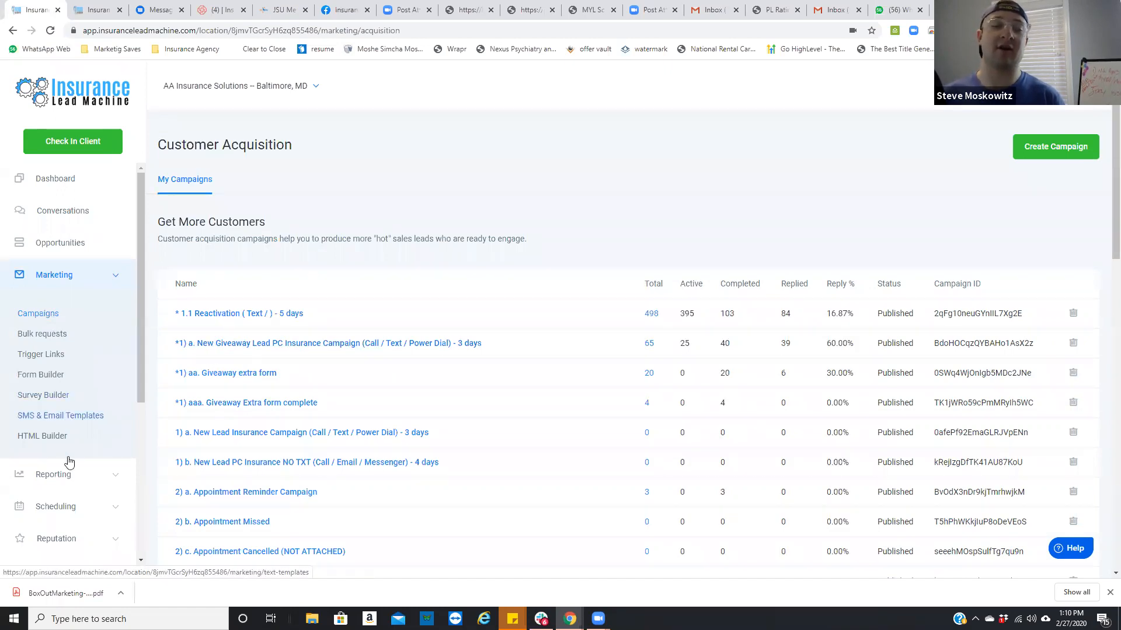
scroll(68, 490, down, 4)
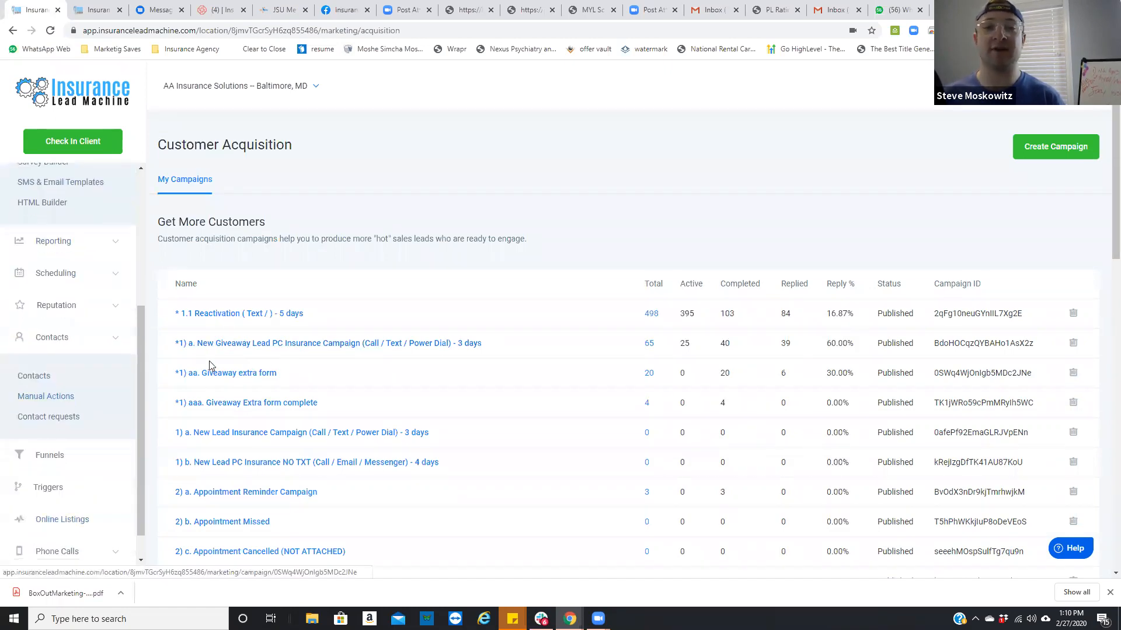
click(58, 488)
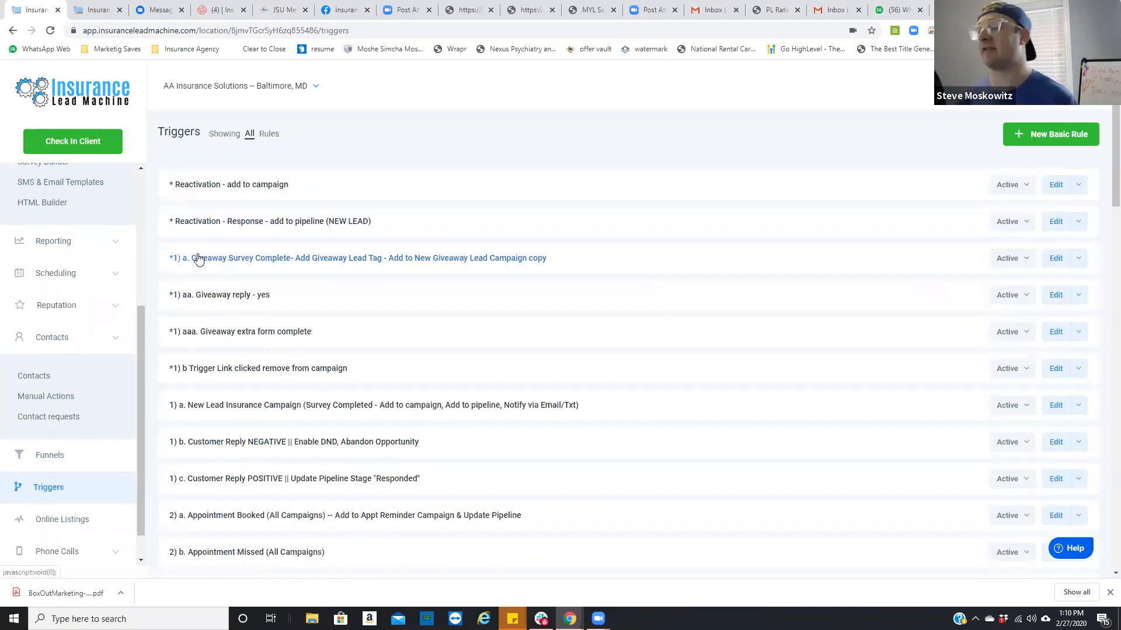
scroll(273, 368, down, 7)
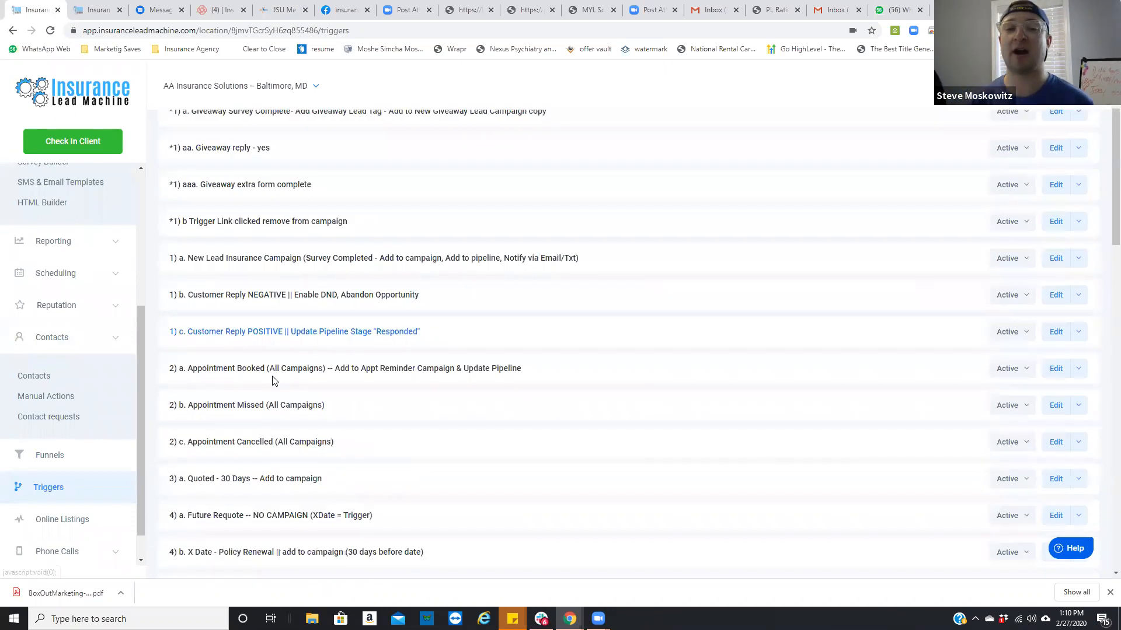
scroll(269, 456, down, 3)
scroll(270, 448, up, 10)
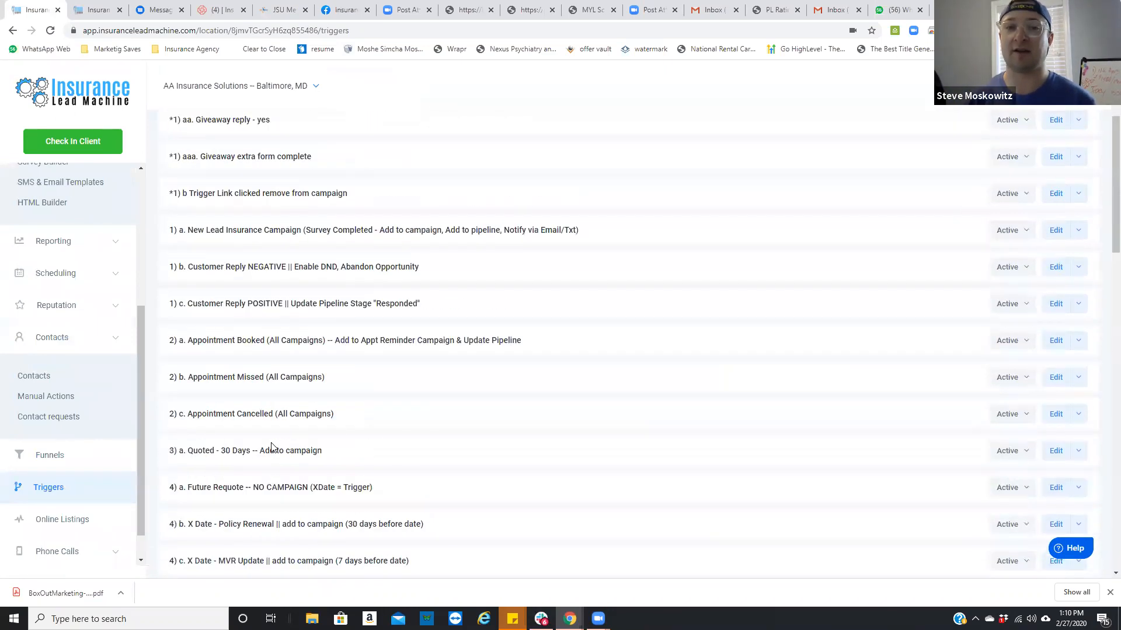
Step: Create a new basic trigger rule named "ZZZ) 1. Demo Trigger New Lead"
click(1065, 135)
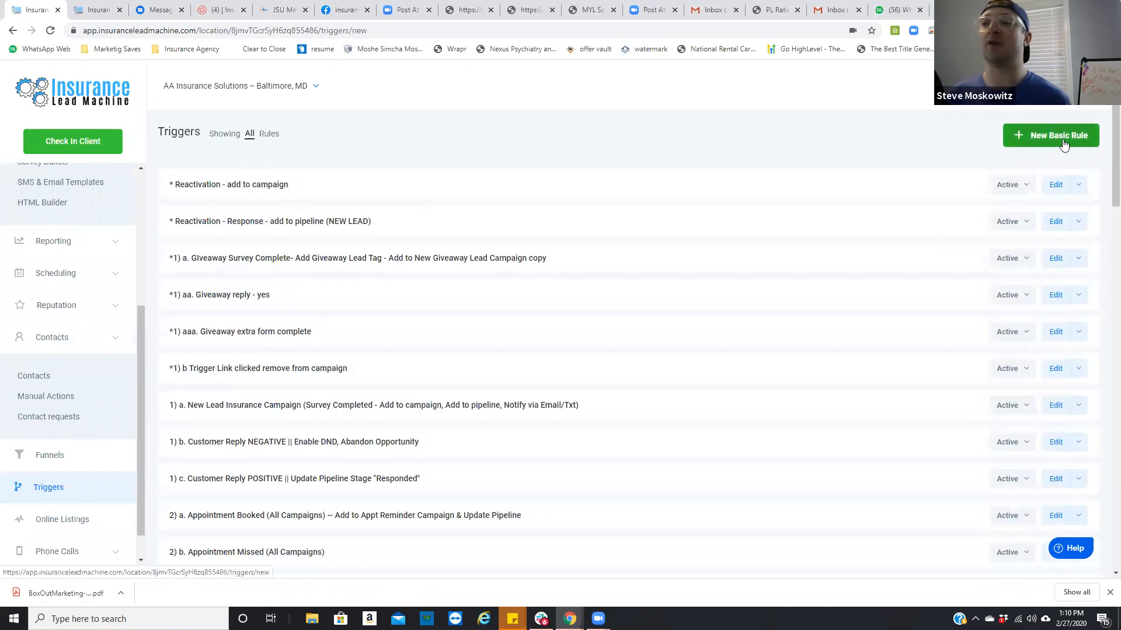
click(344, 132)
text(ZZZ) 1.)
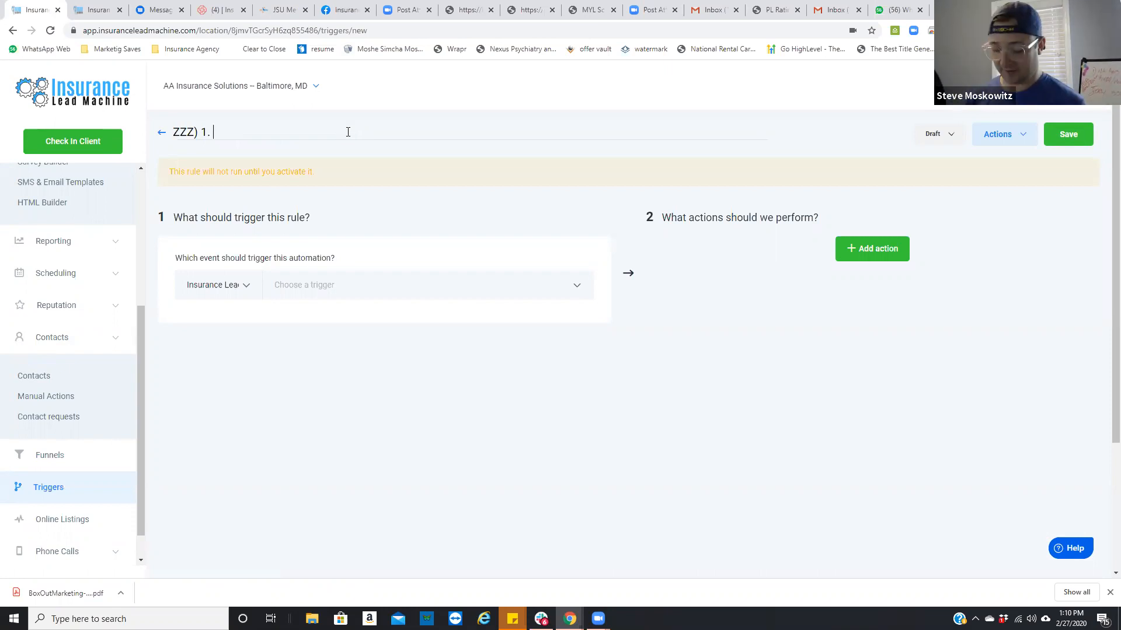
text(Demo)
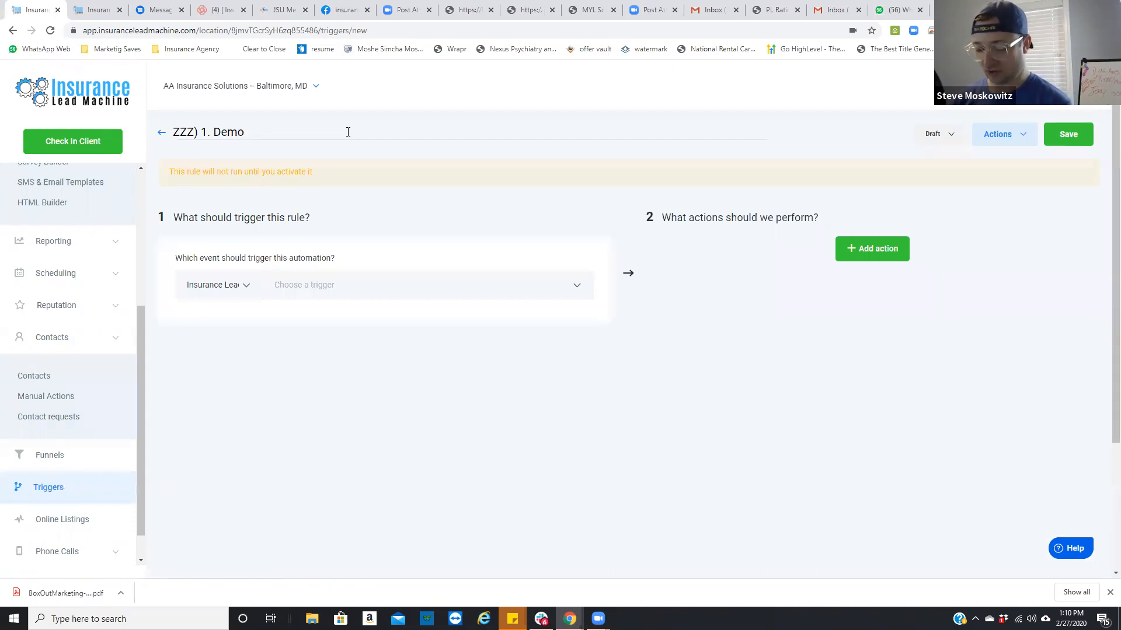
text( Trigger New Lead)
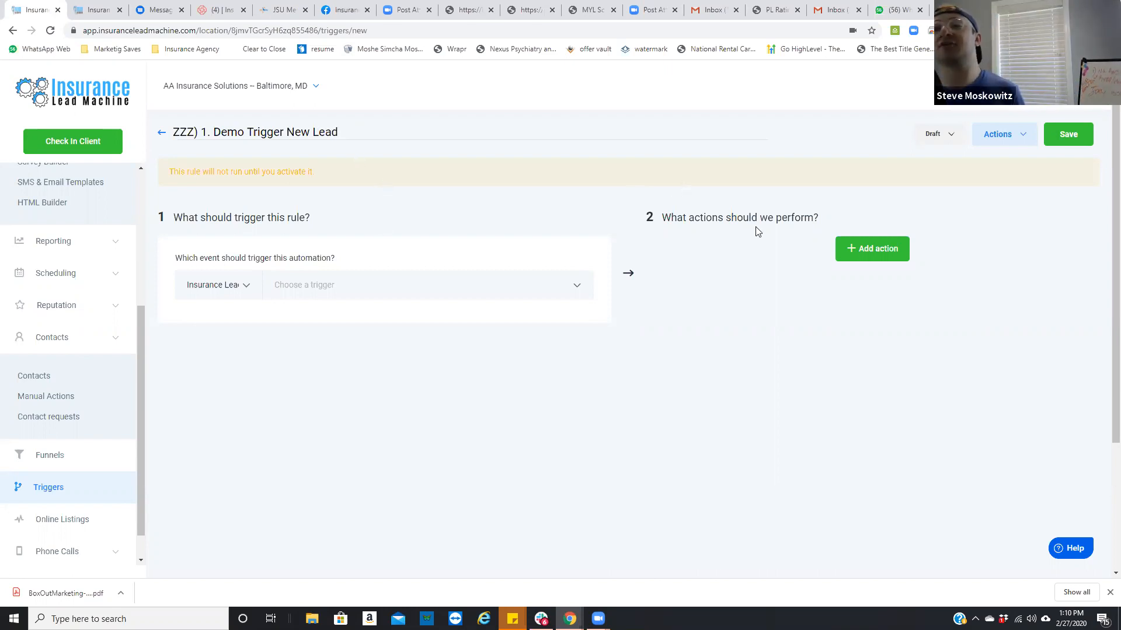
Step: Check which status options and rule actions are available for the new trigger without choosing any
click(937, 133)
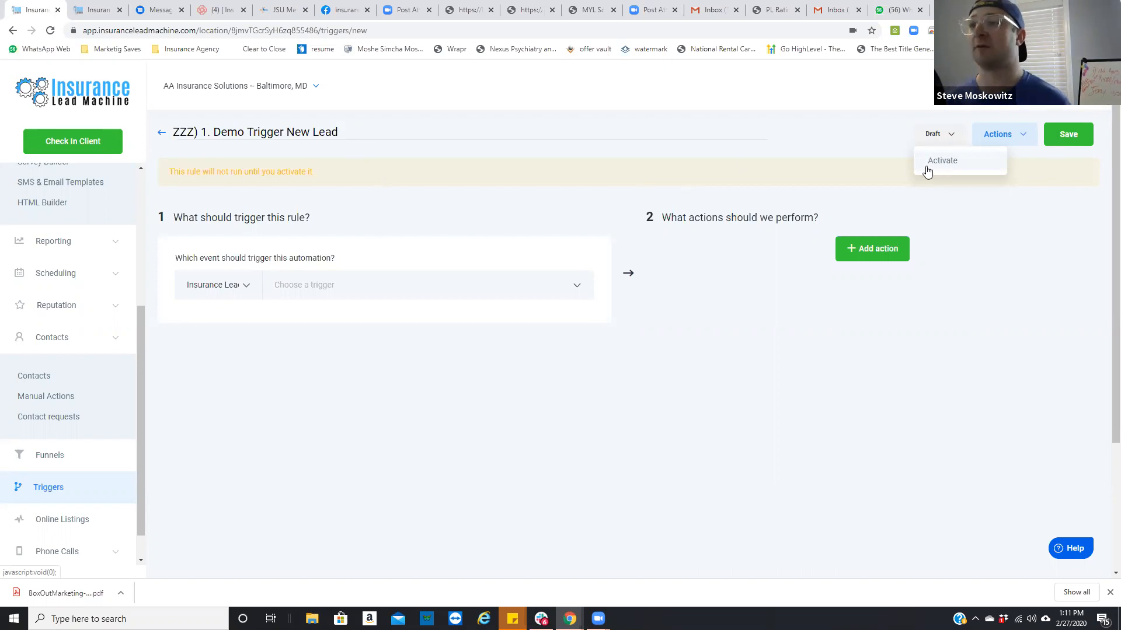
click(878, 142)
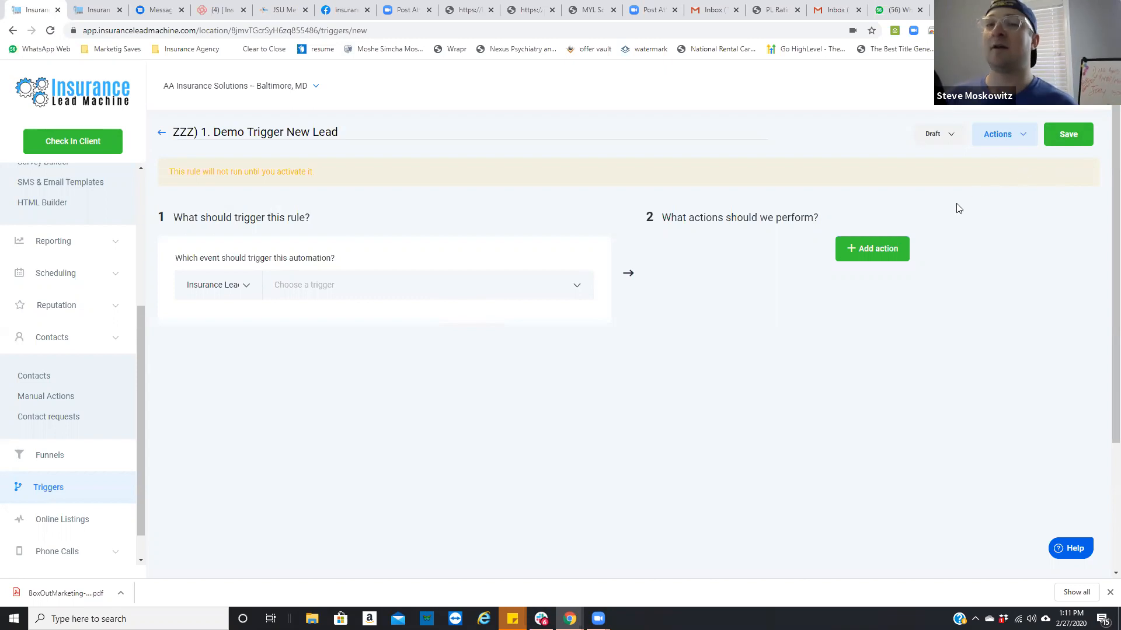
click(1017, 139)
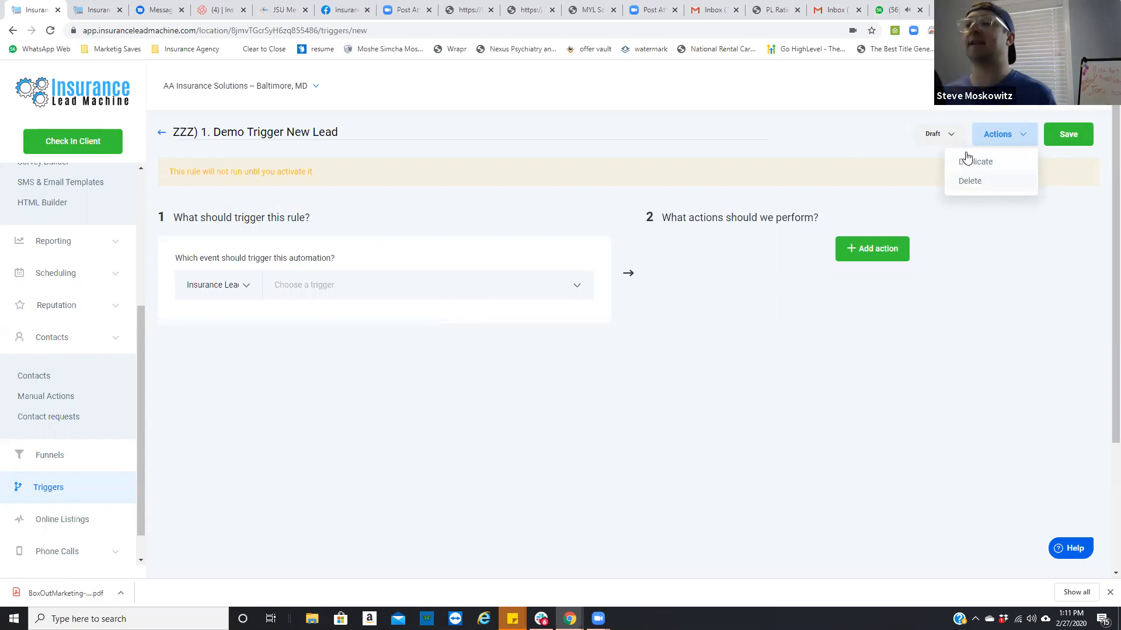
click(971, 234)
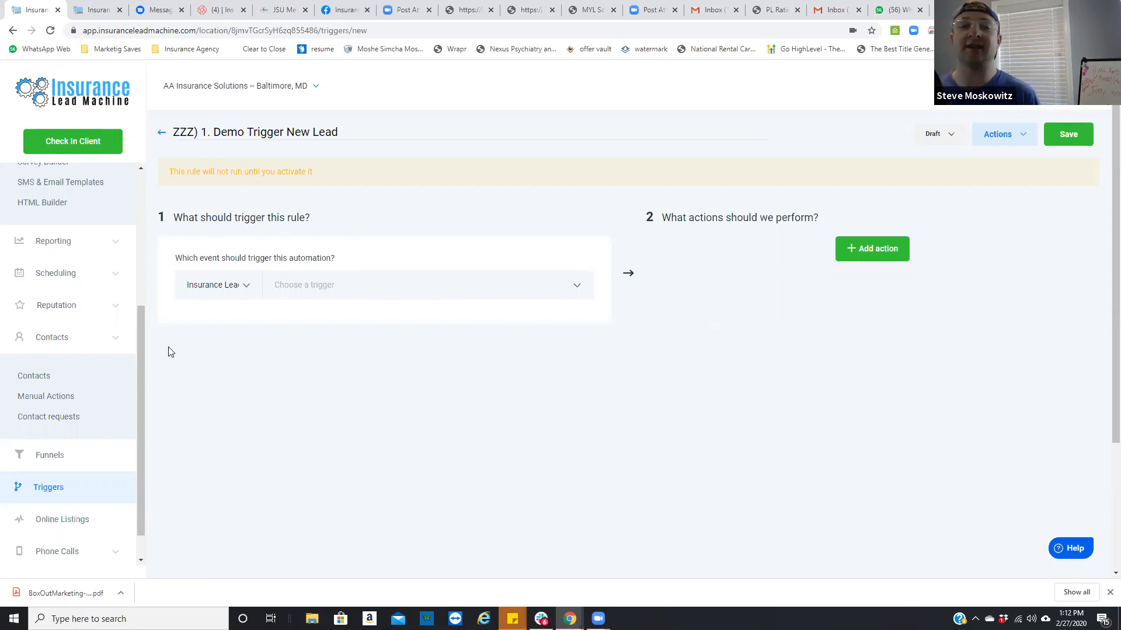
Step: Try Facebook as the source of the triggering event, and set it back to Insurance Lead Machine
click(236, 285)
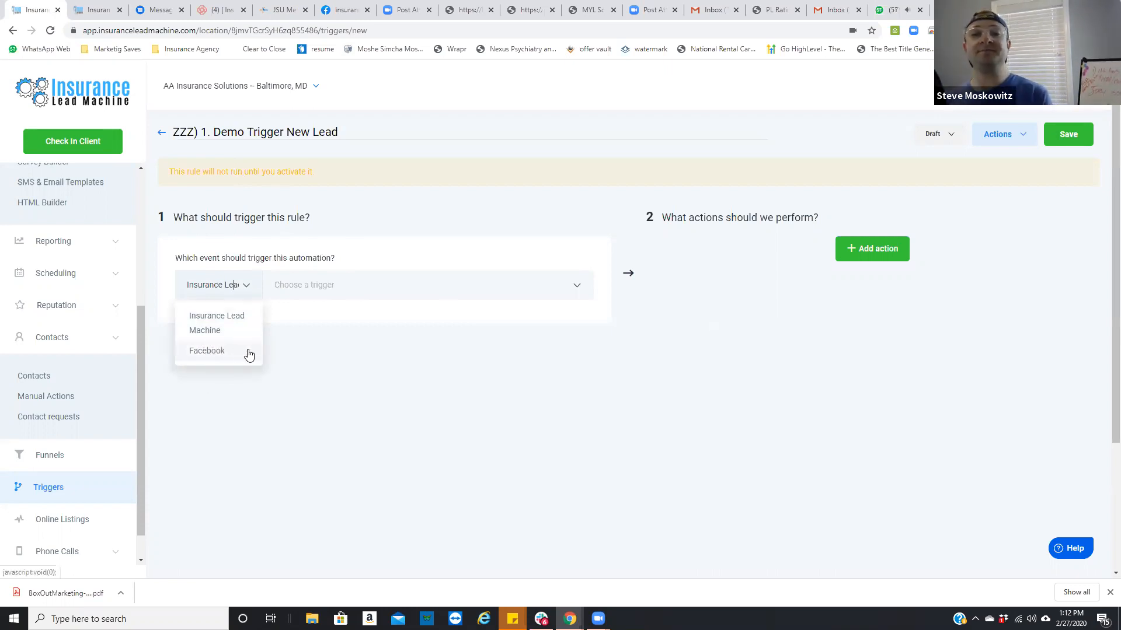
click(219, 328)
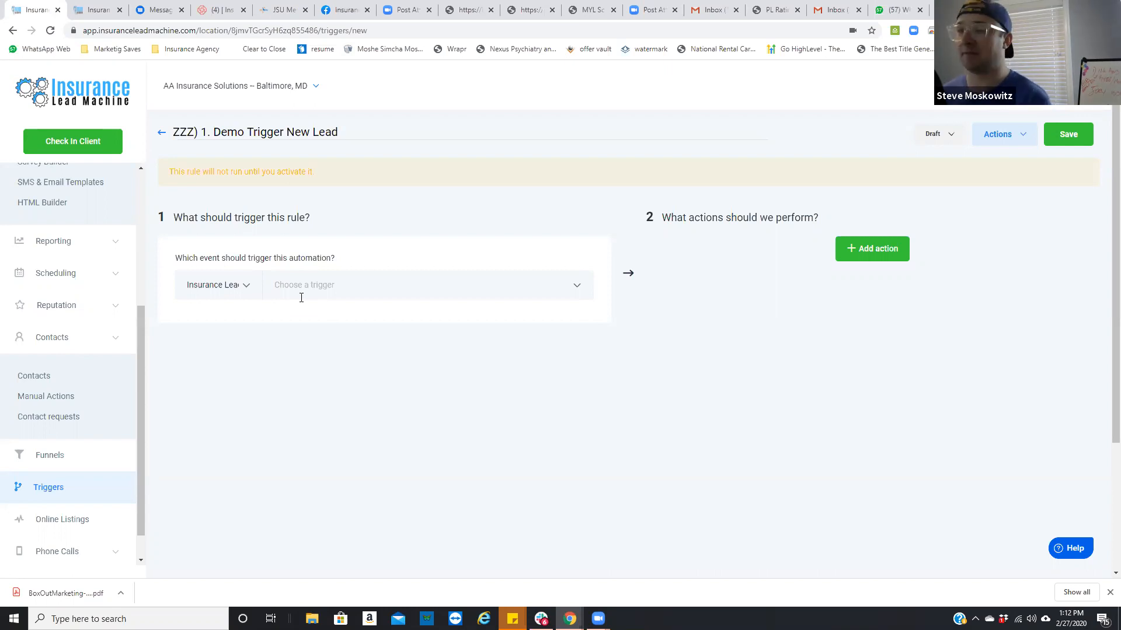
click(245, 295)
click(230, 352)
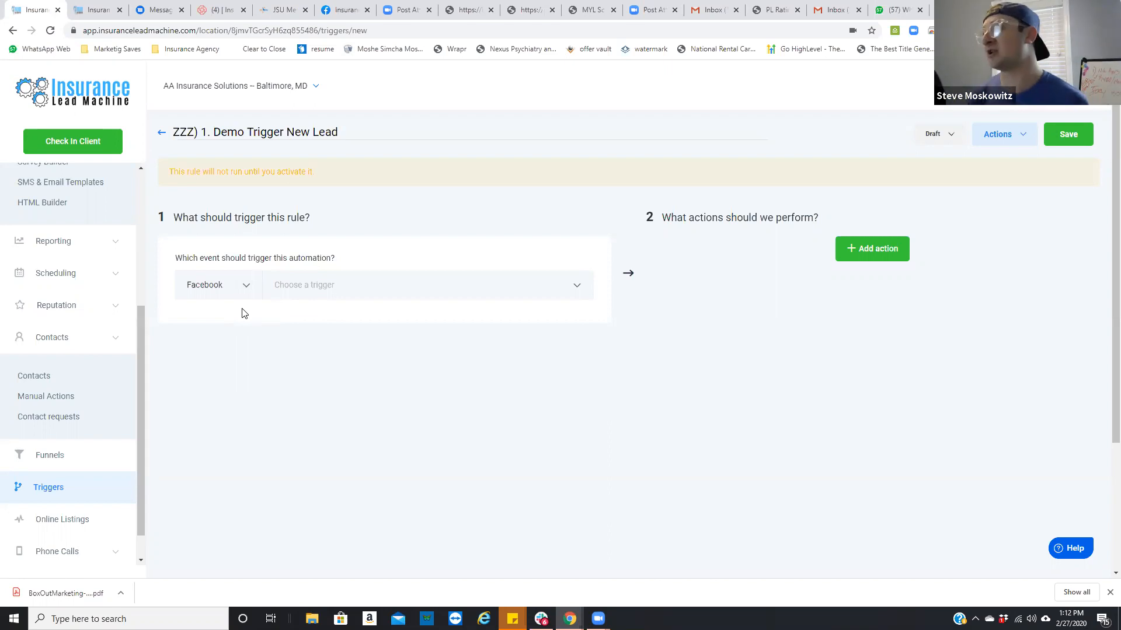
click(221, 285)
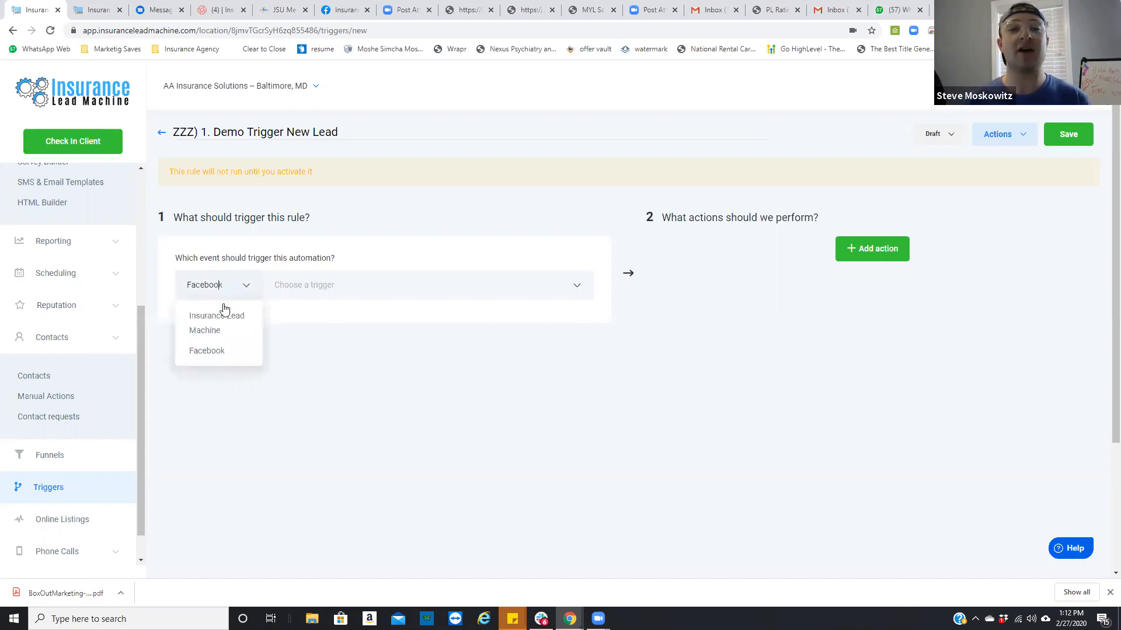
click(227, 326)
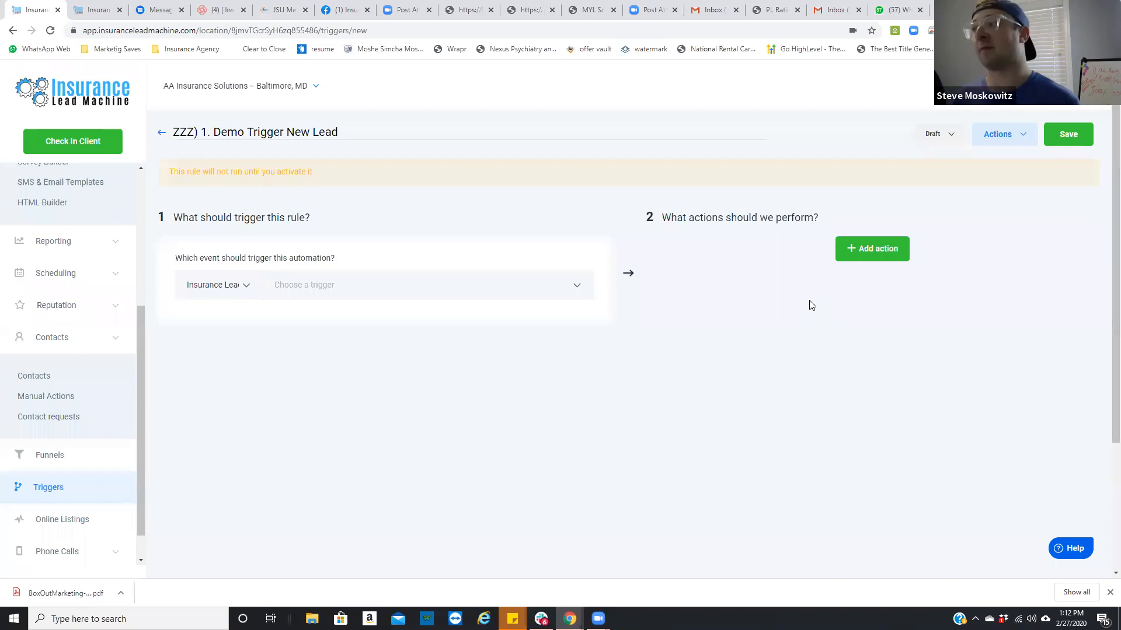
Step: Look through the available trigger events and set the rule to run on Survey Submitted
click(526, 290)
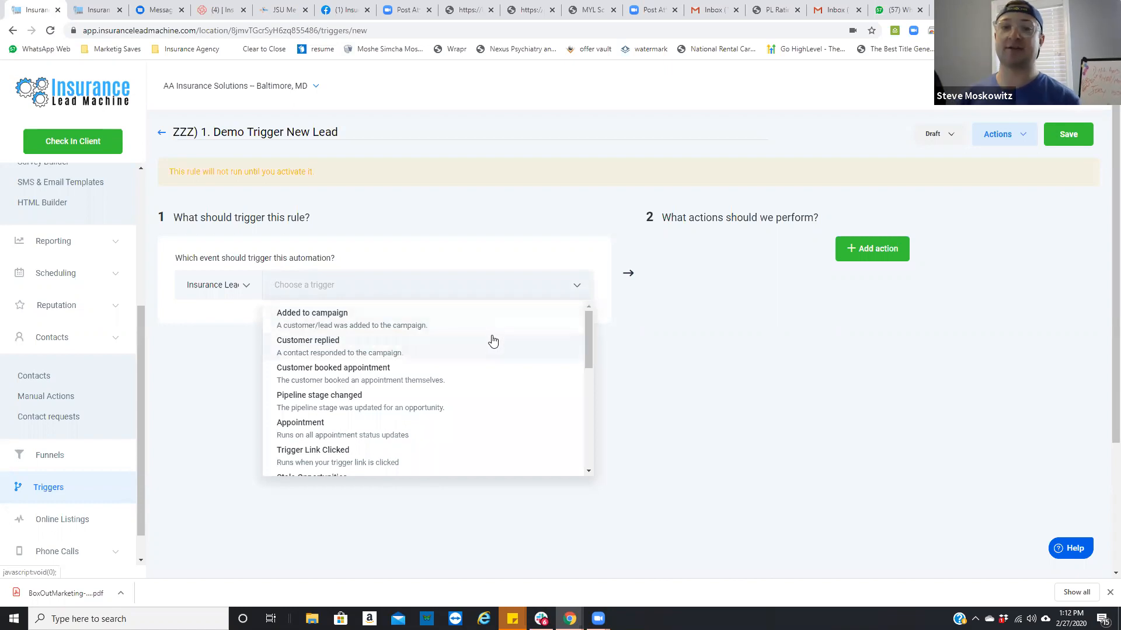
scroll(407, 352, down, 1)
scroll(407, 353, down, 10)
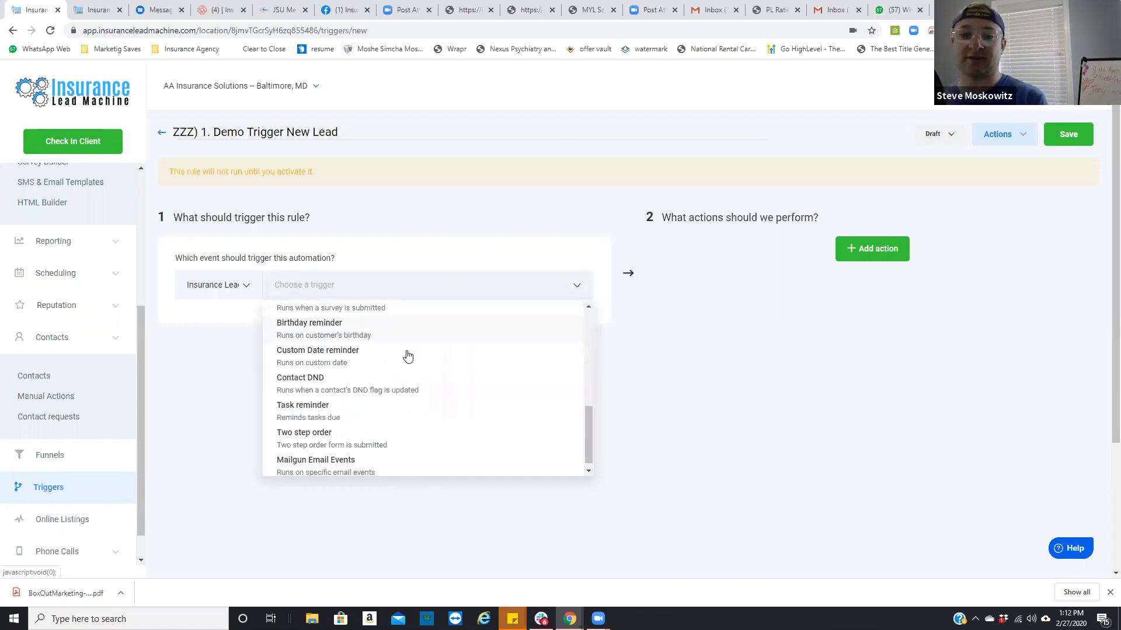
scroll(404, 409, up, 10)
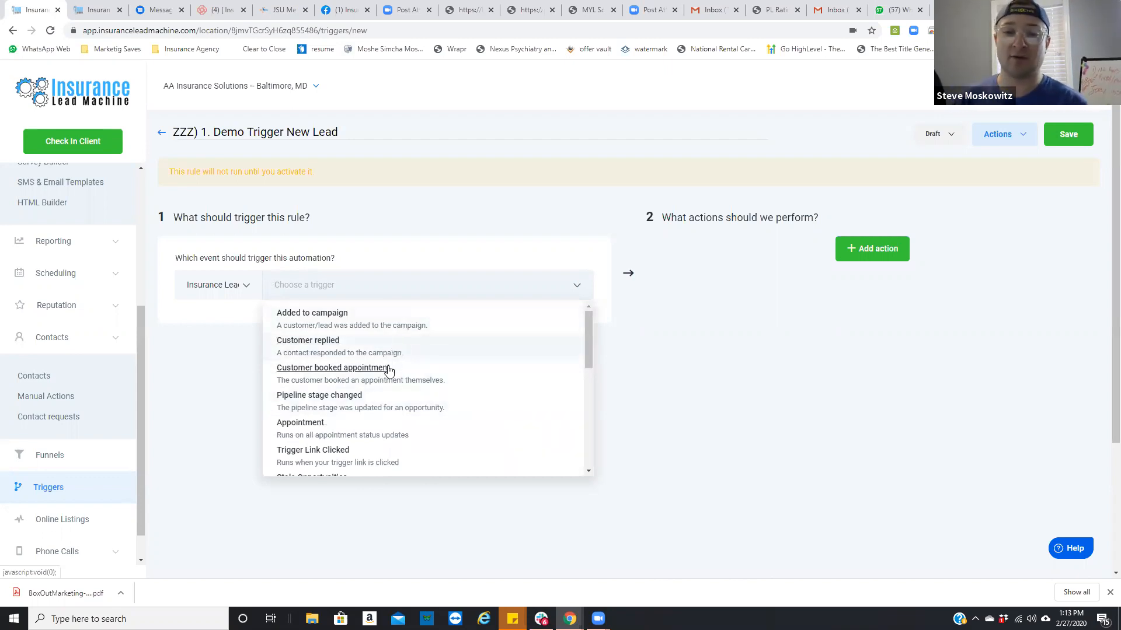
scroll(391, 374, down, 1)
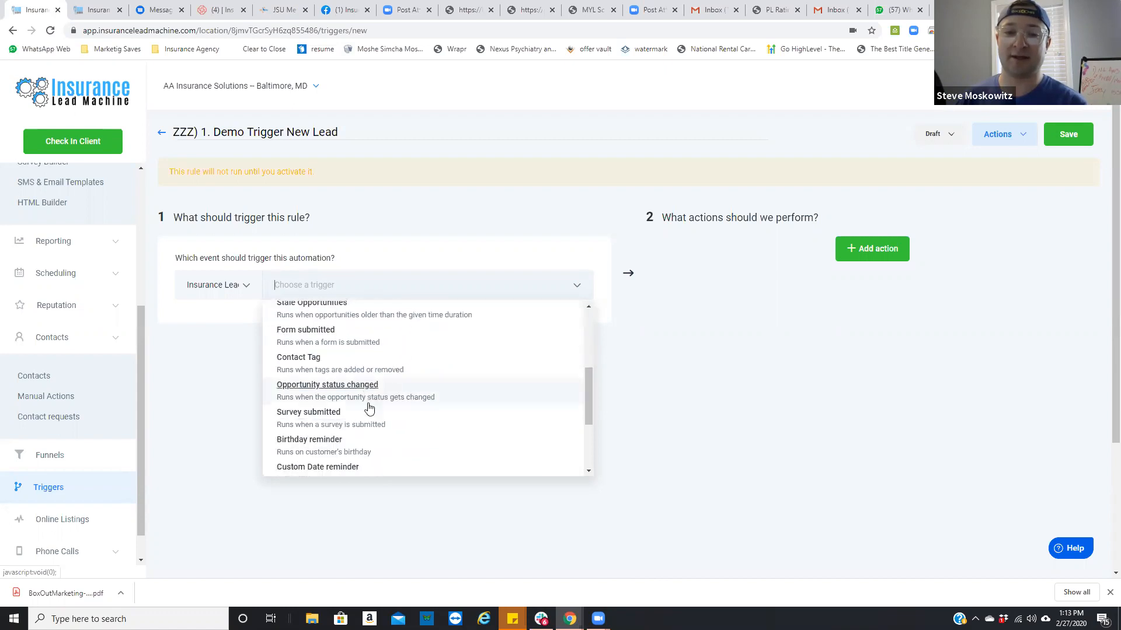
click(372, 413)
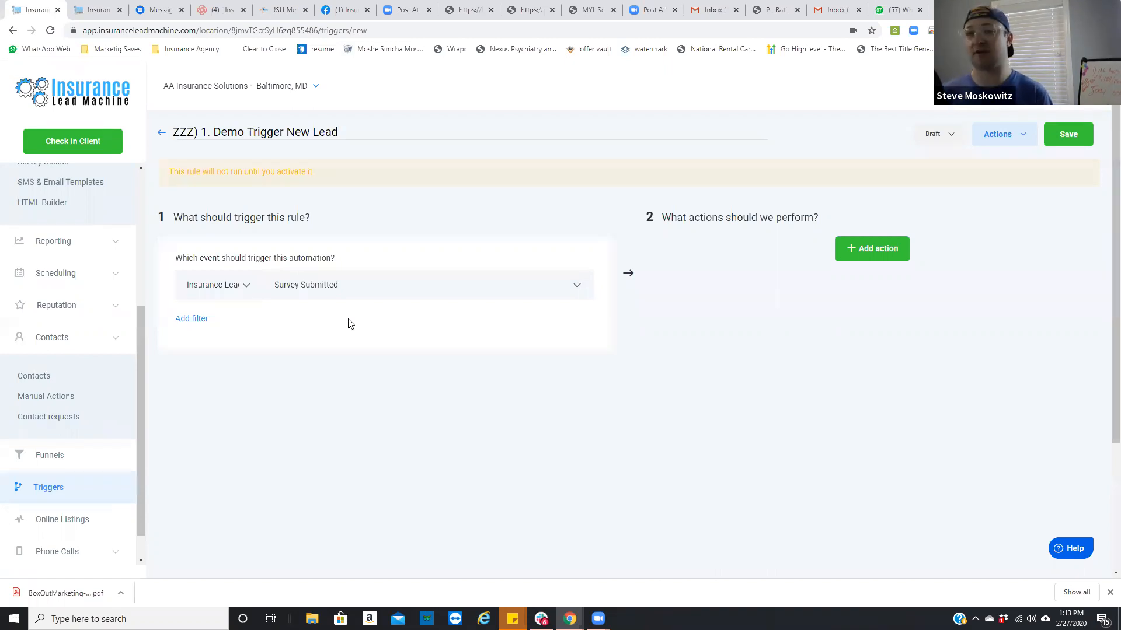
Step: Add a filter so the rule runs only when the submitted survey is Survey 16
click(190, 319)
click(206, 344)
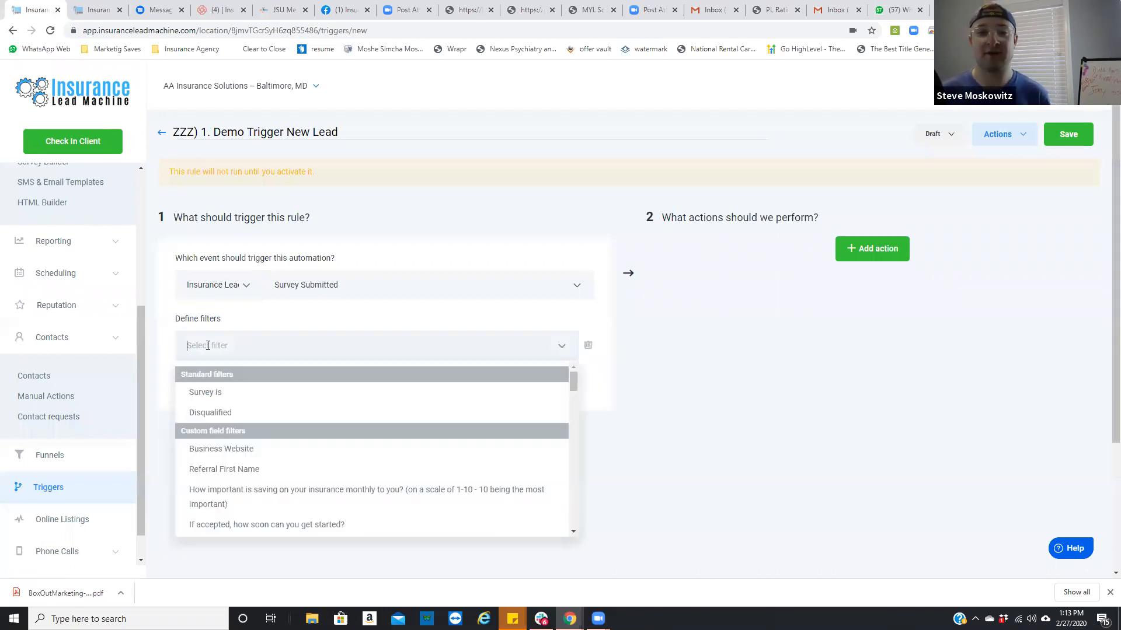
click(220, 396)
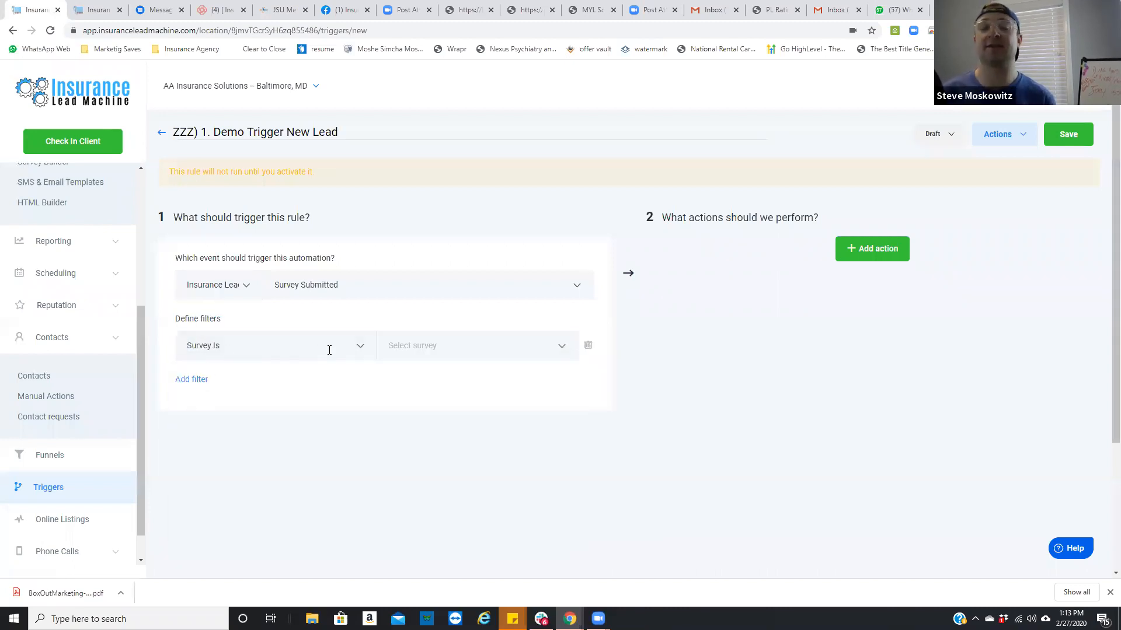
click(412, 349)
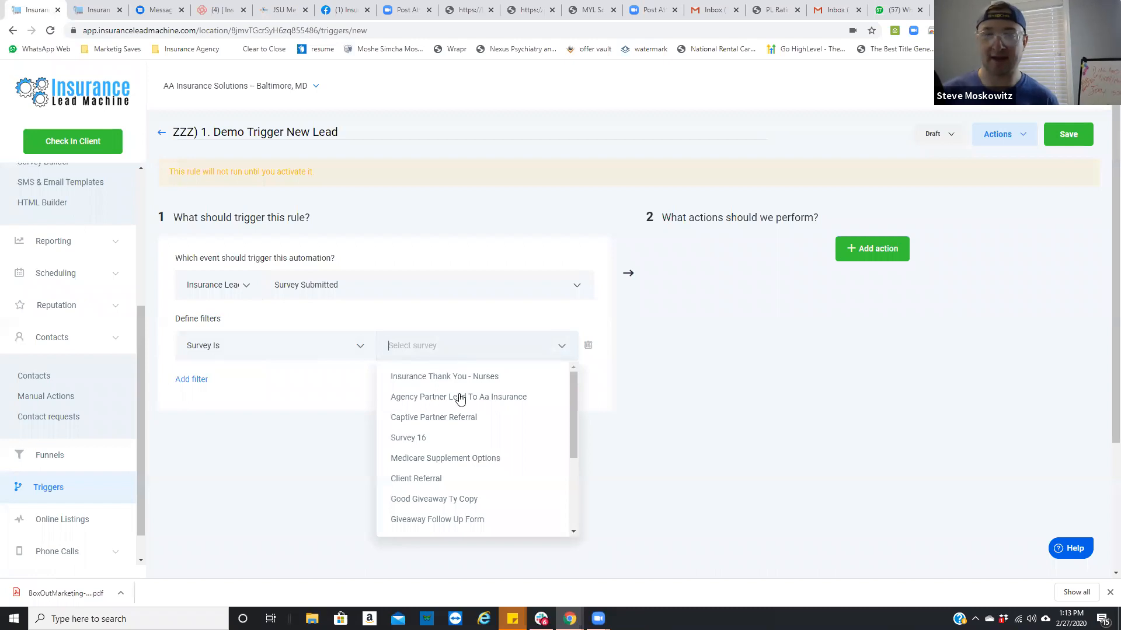
scroll(509, 442, down, 1)
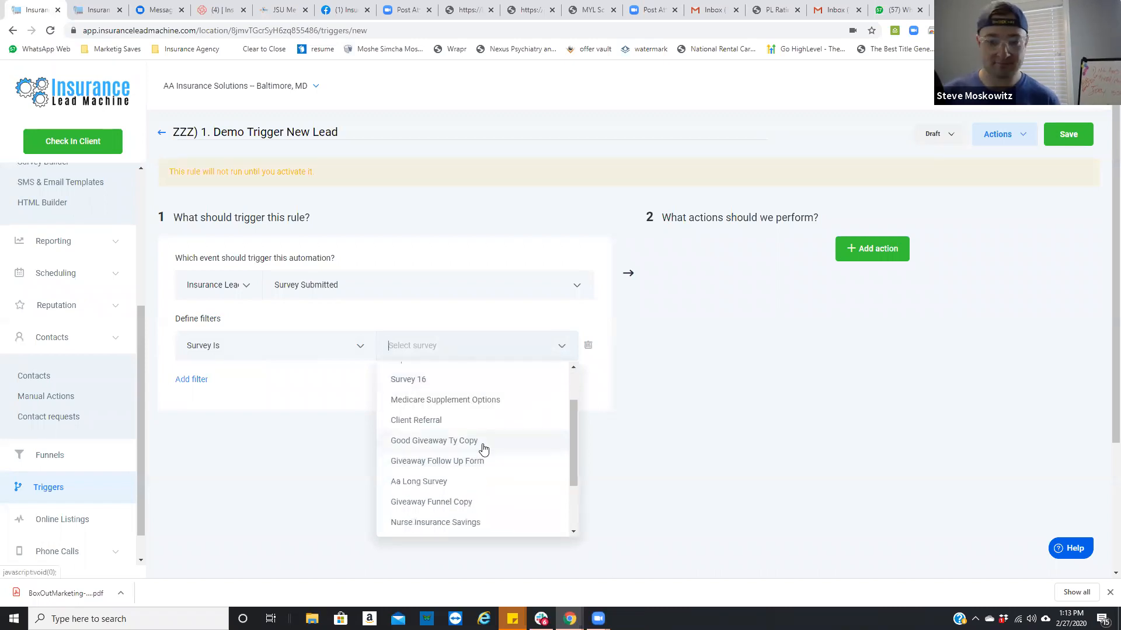
scroll(483, 448, down, 2)
scroll(450, 397, down, 3)
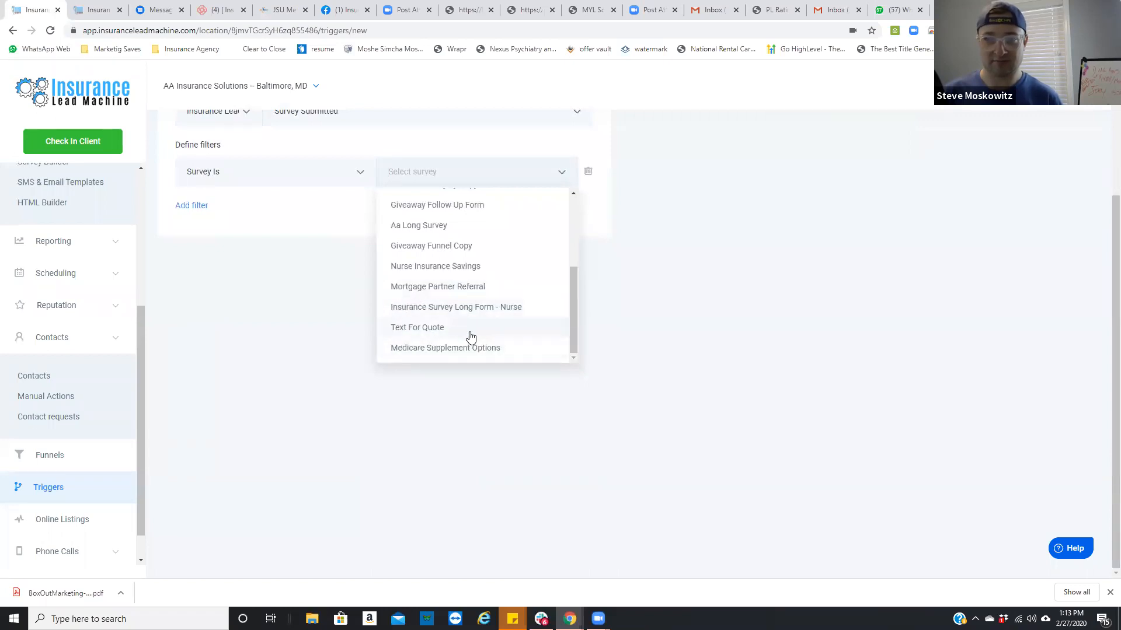
scroll(471, 337, up, 3)
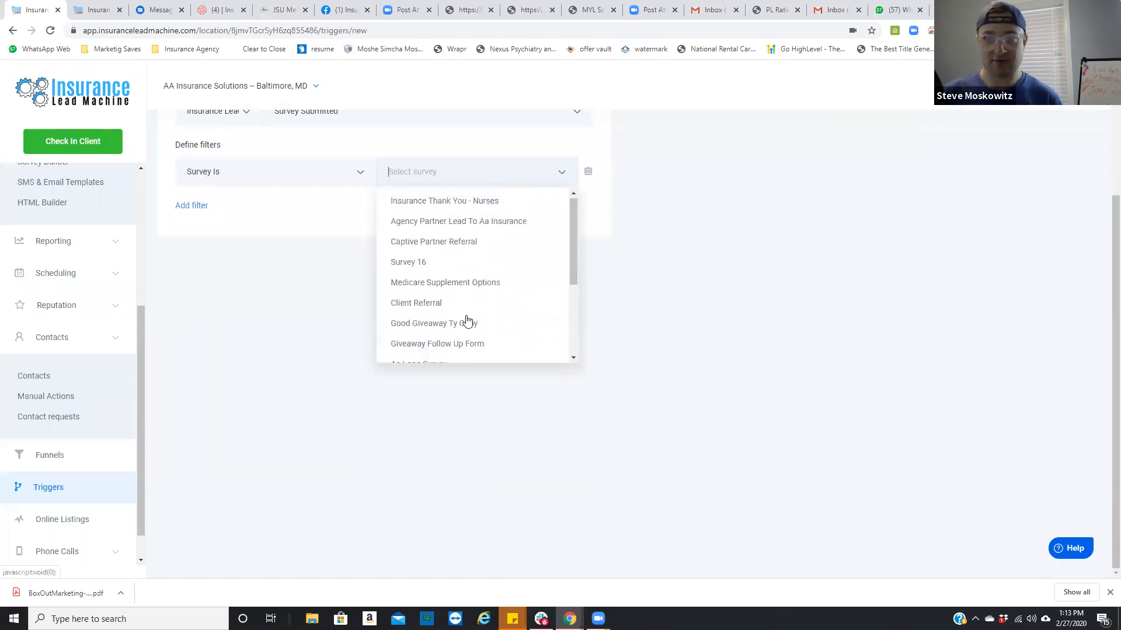
click(430, 267)
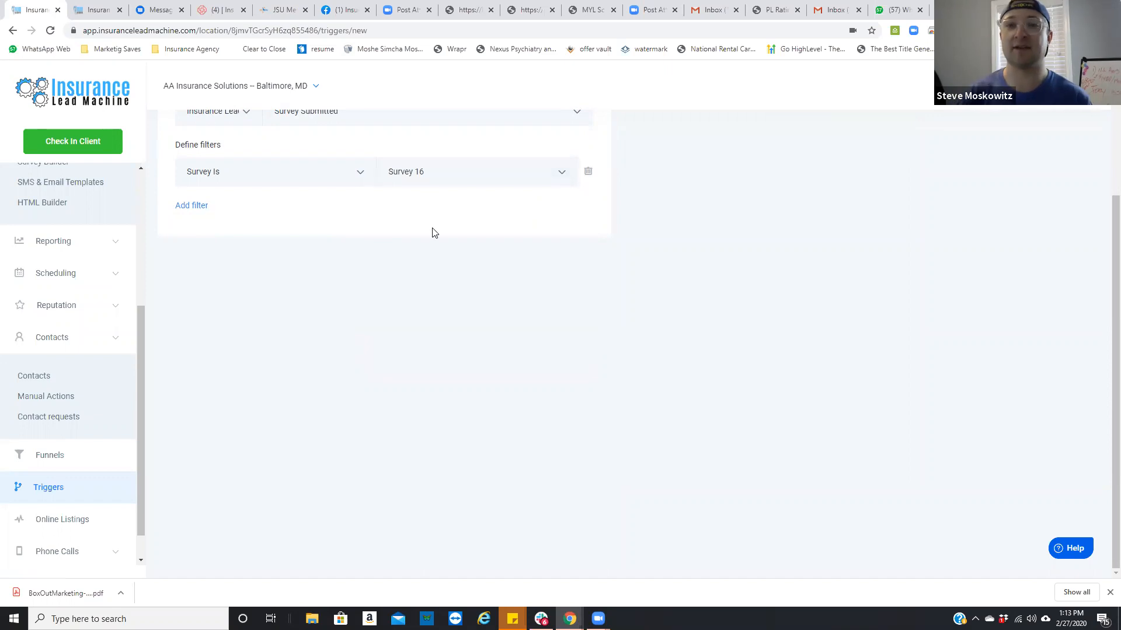
Step: Add an Add To Campaign action using "1) a. New Lead Insurance Campaign (Call / Text / Power Dial) - 3 days"
scroll(441, 285, up, 3)
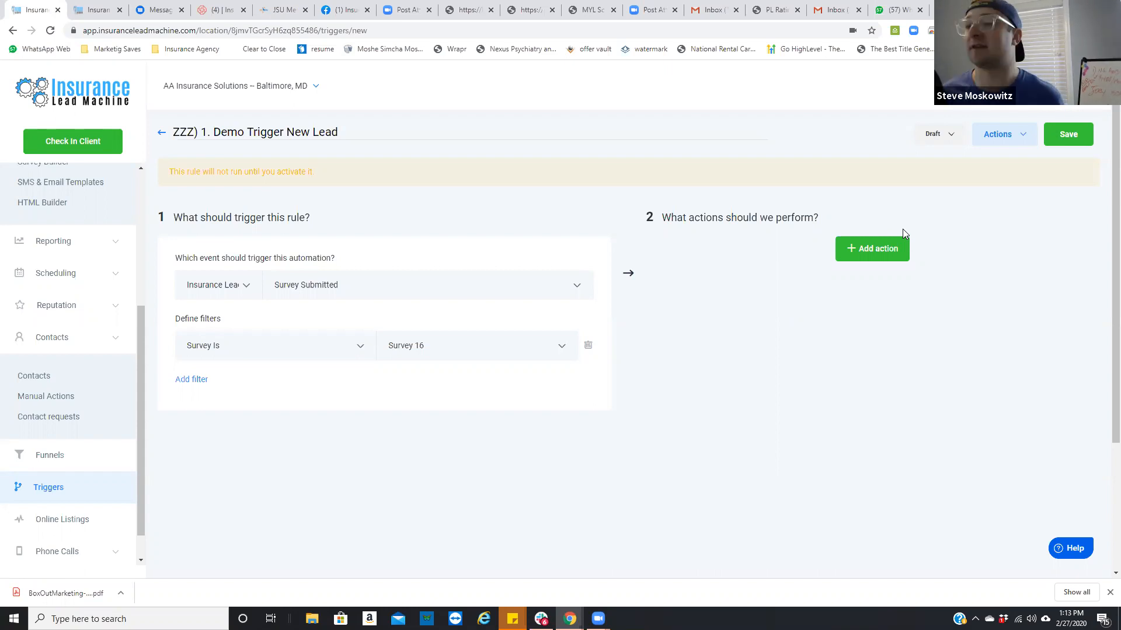
click(892, 254)
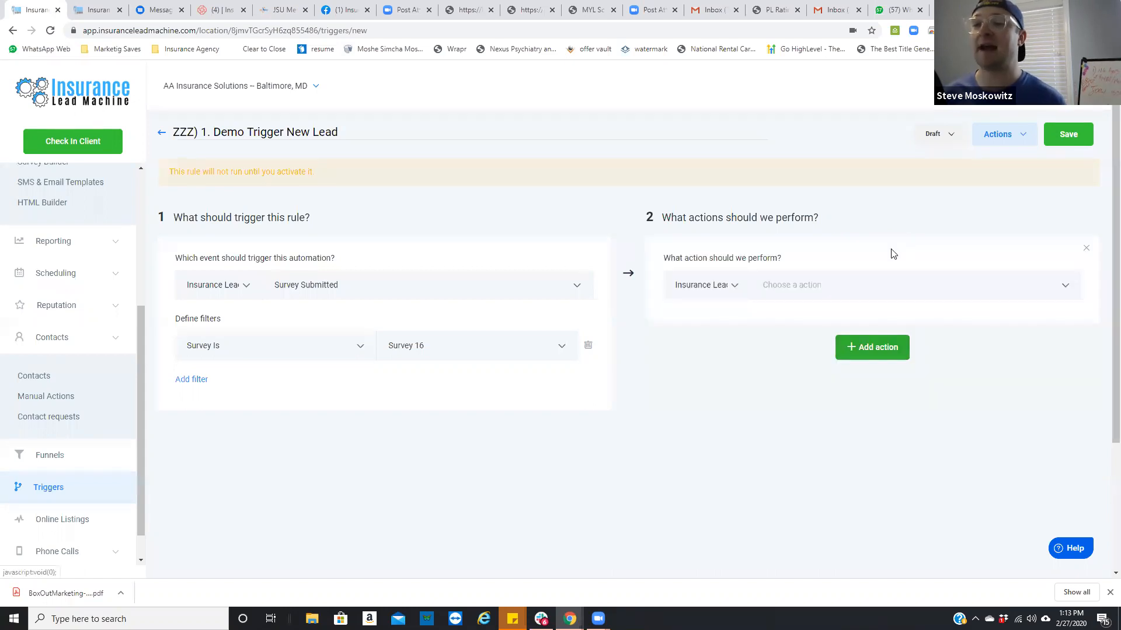
click(742, 289)
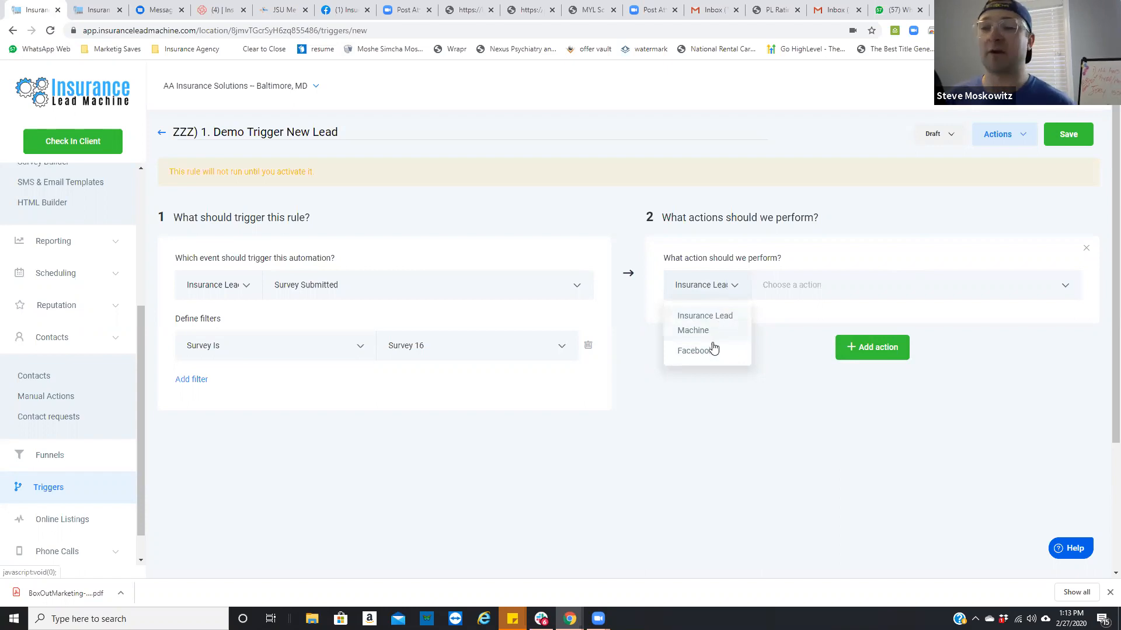
click(799, 290)
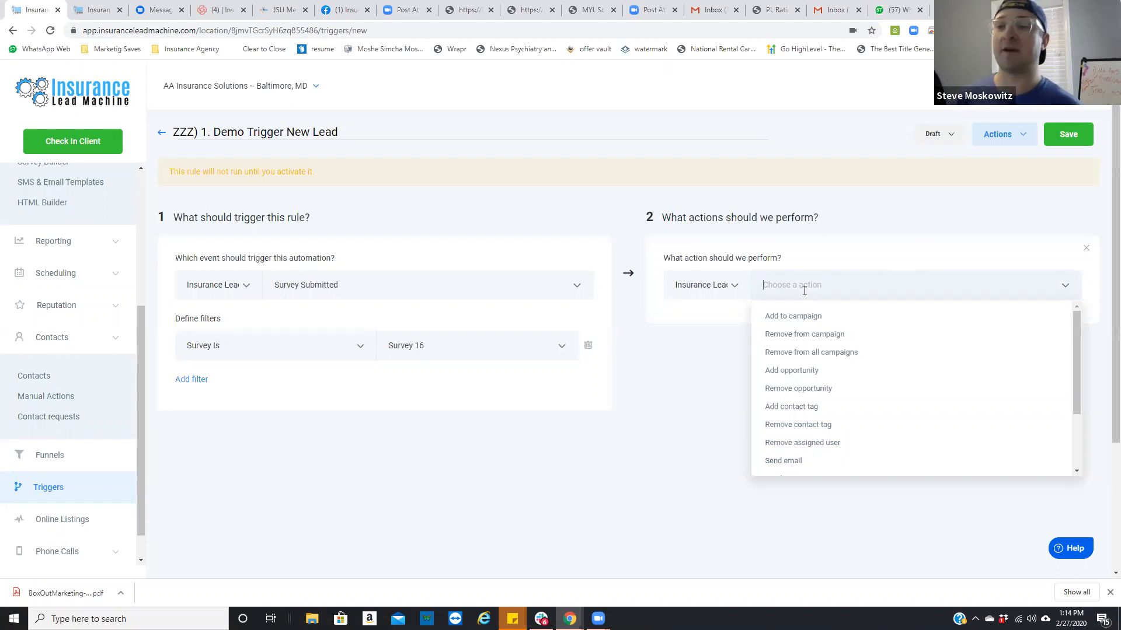
click(802, 316)
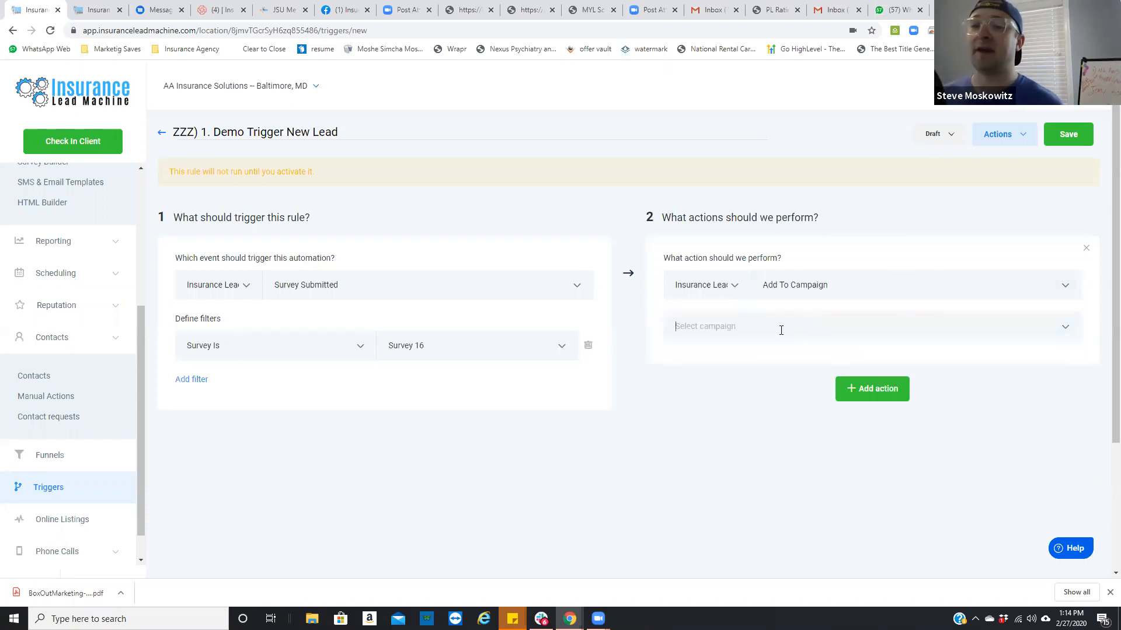
click(781, 331)
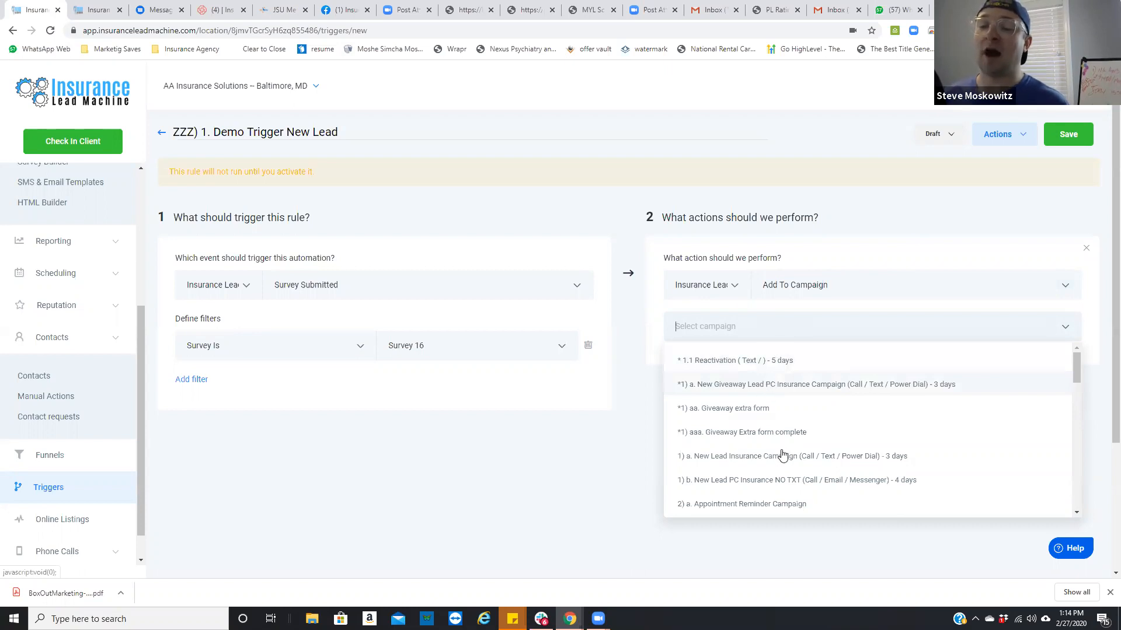
click(776, 461)
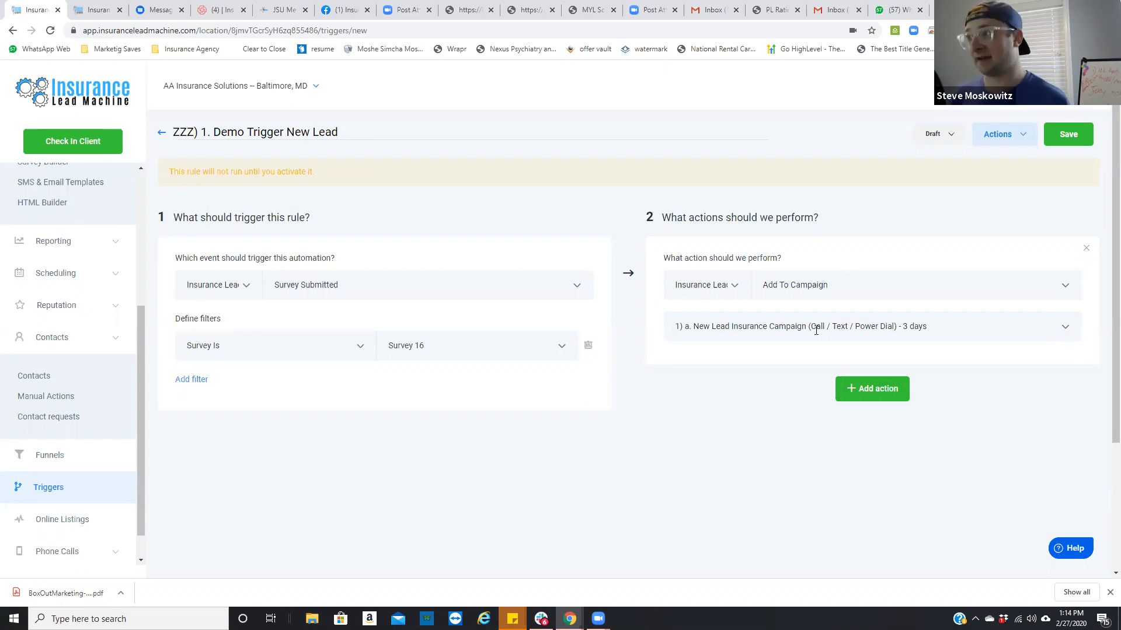
Step: Add a second action, Add Opportunity, in the first-listed Insurance Leads pipeline at the New Lead stage
click(874, 391)
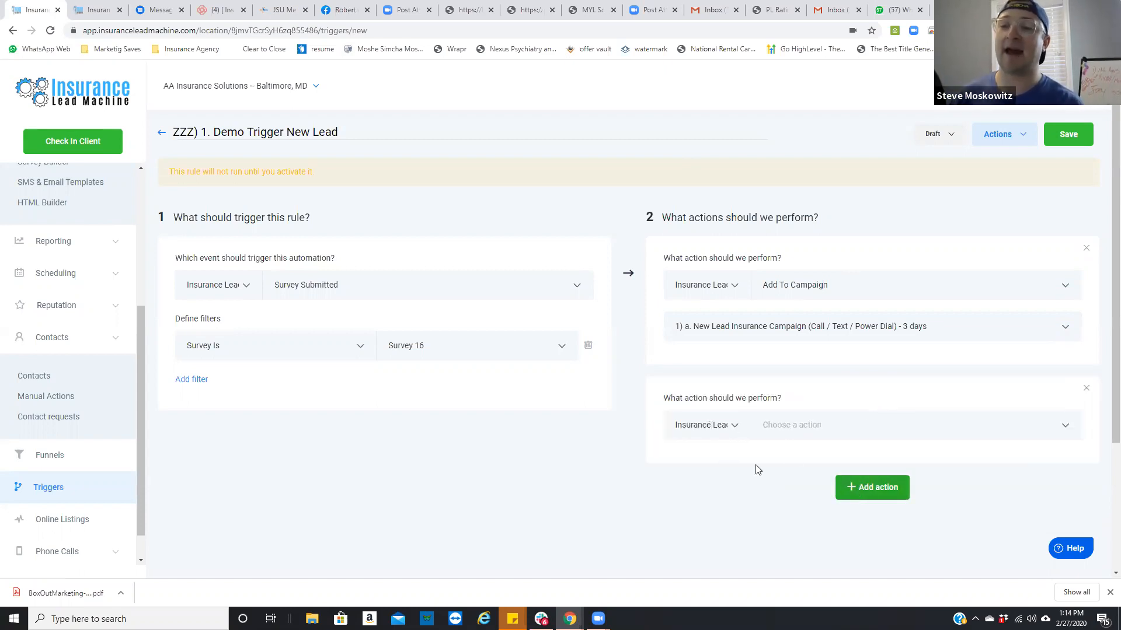
click(789, 425)
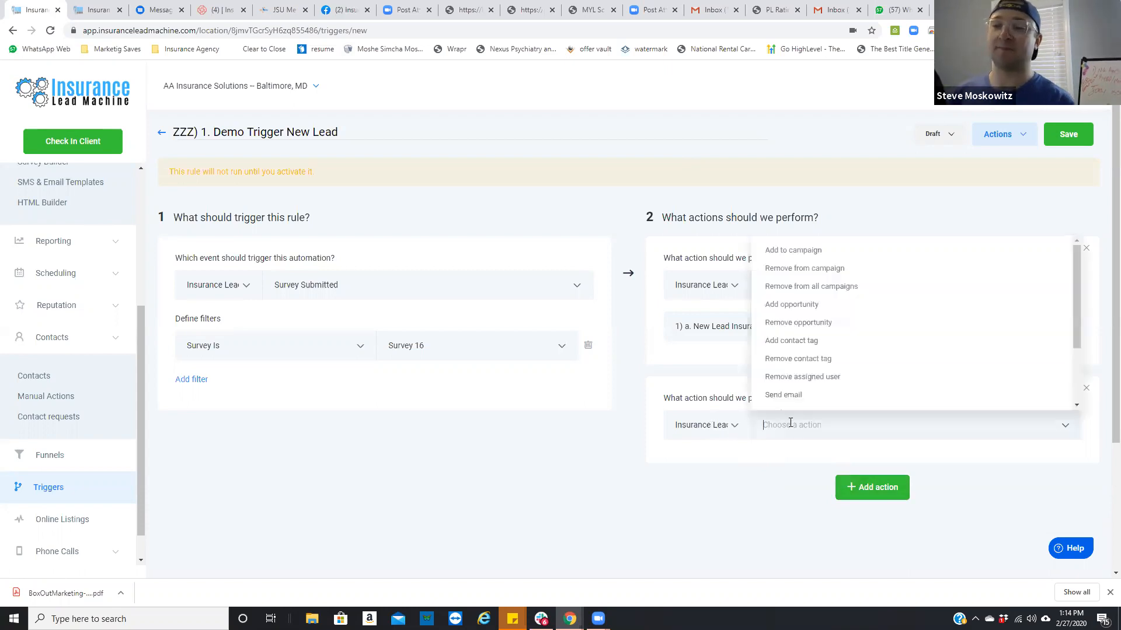
click(800, 306)
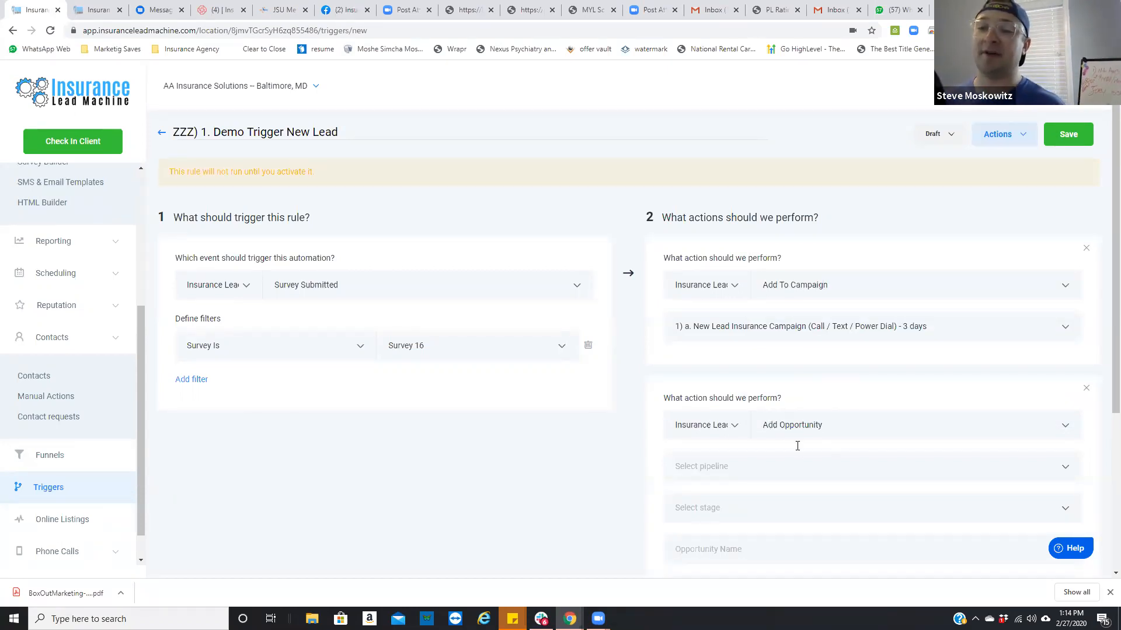
scroll(794, 444, down, 4)
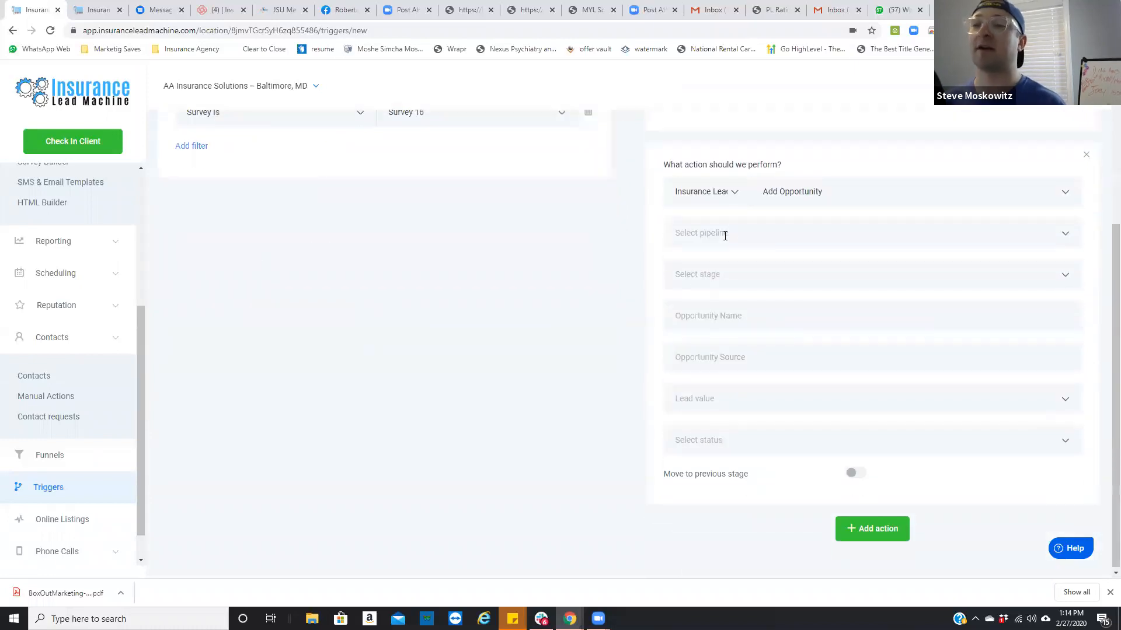
click(734, 232)
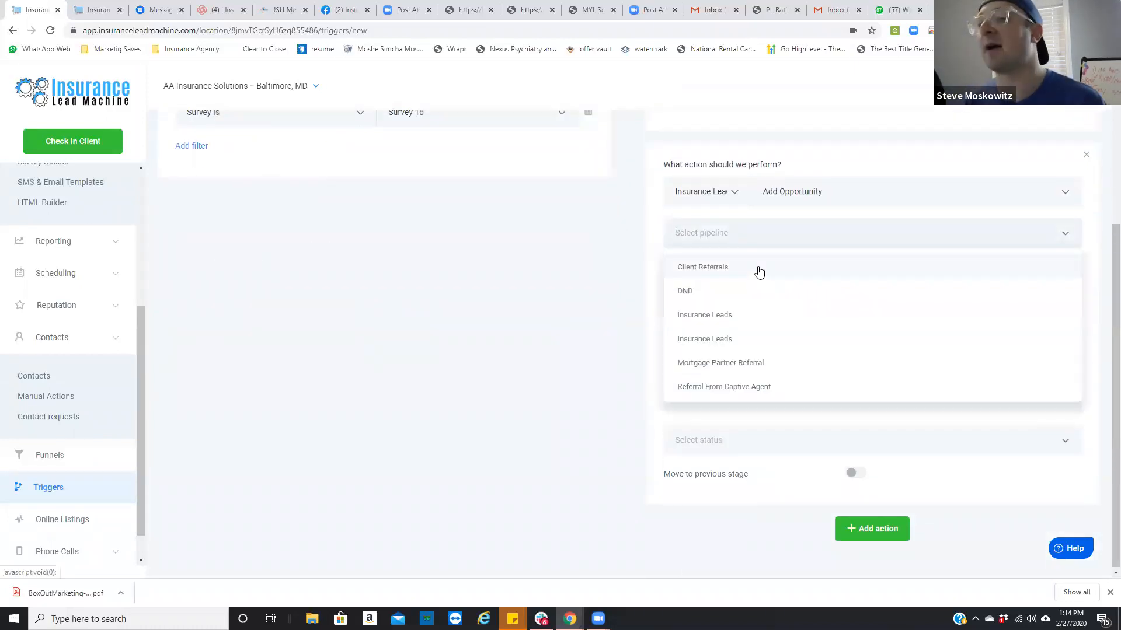
click(745, 320)
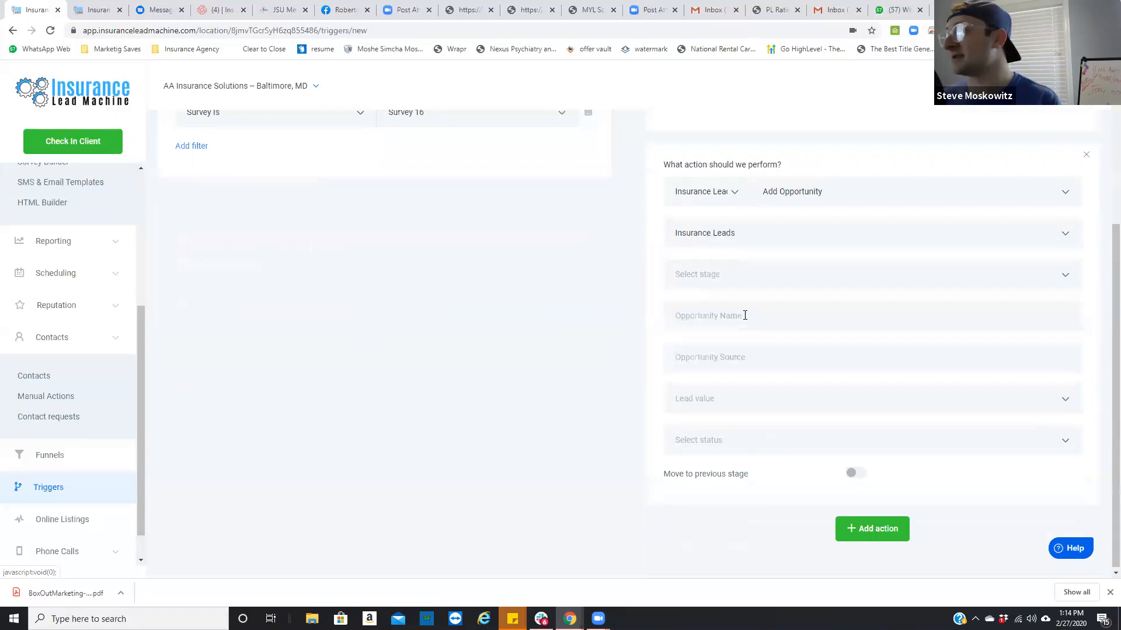
click(745, 275)
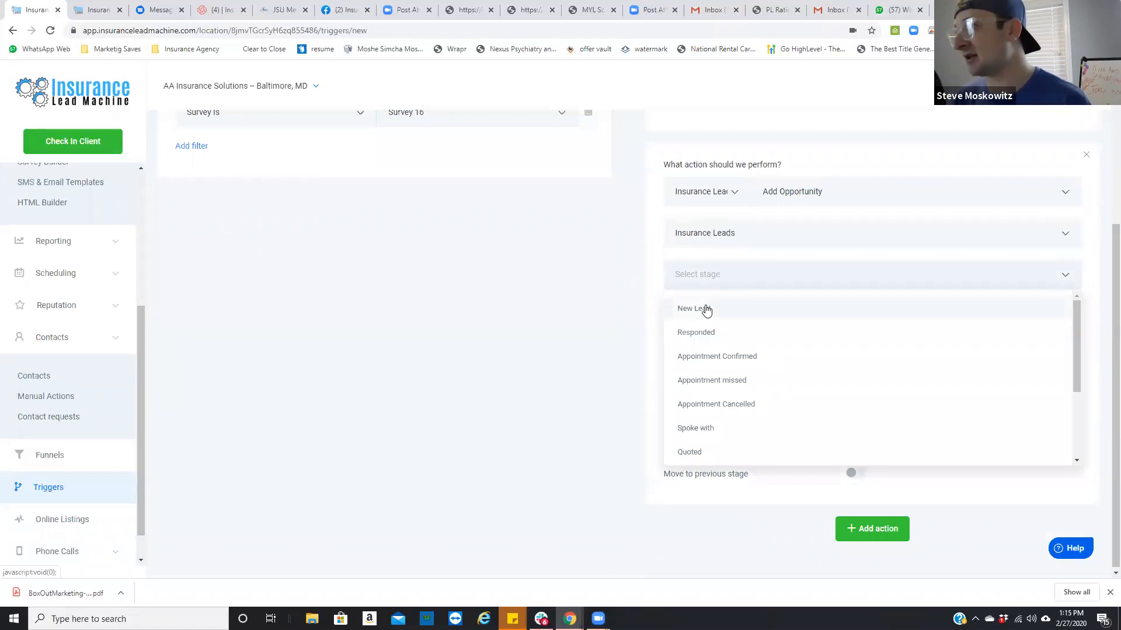
click(706, 310)
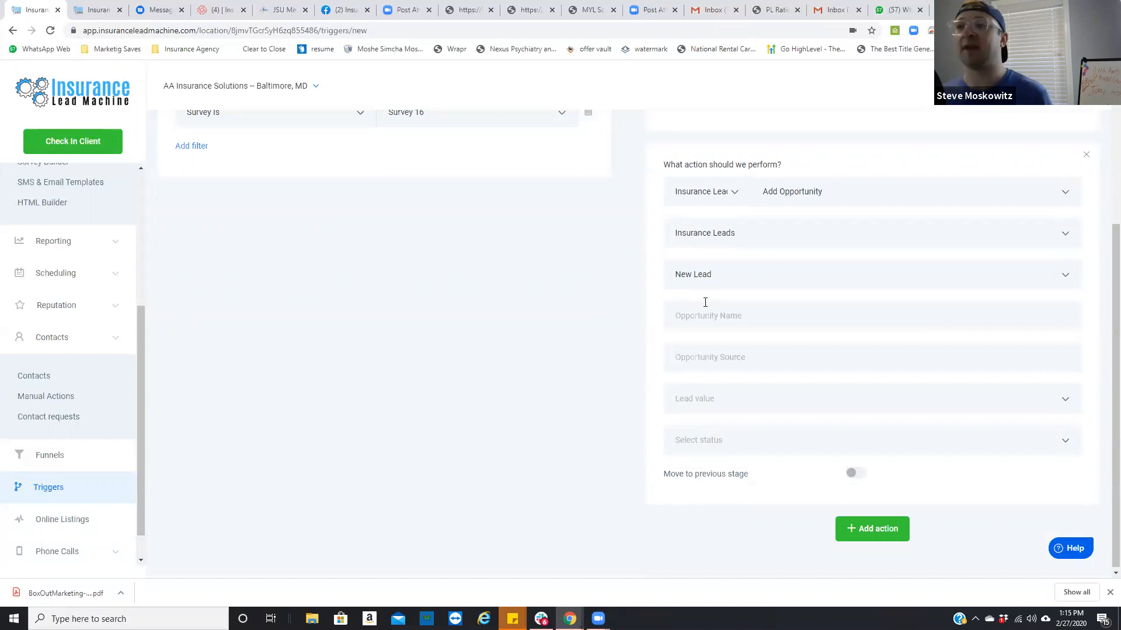
Step: Set the opportunity's source to "Facebook Generated", its lead value to 1200 and its status to Open
scroll(717, 228, up, 3)
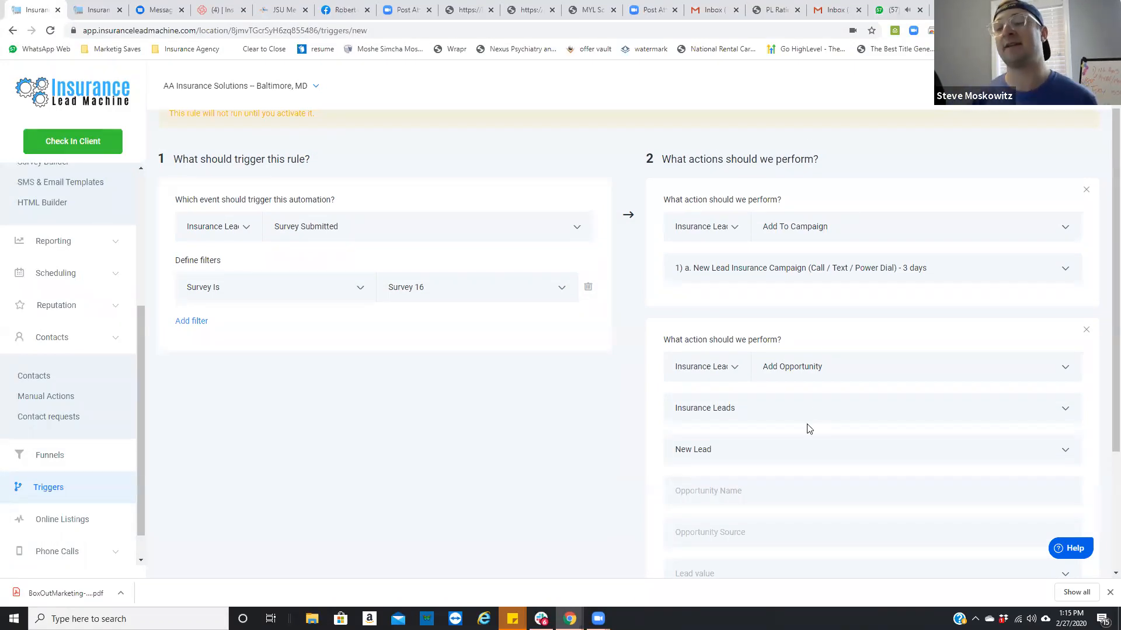
scroll(749, 478, down, 2)
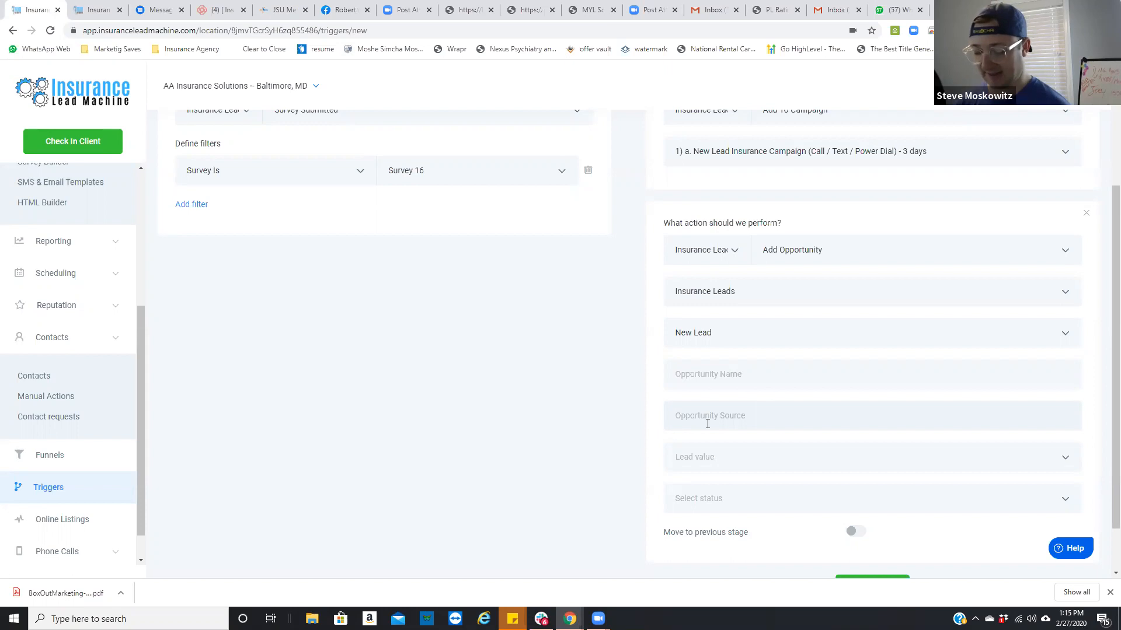
text(Fa)
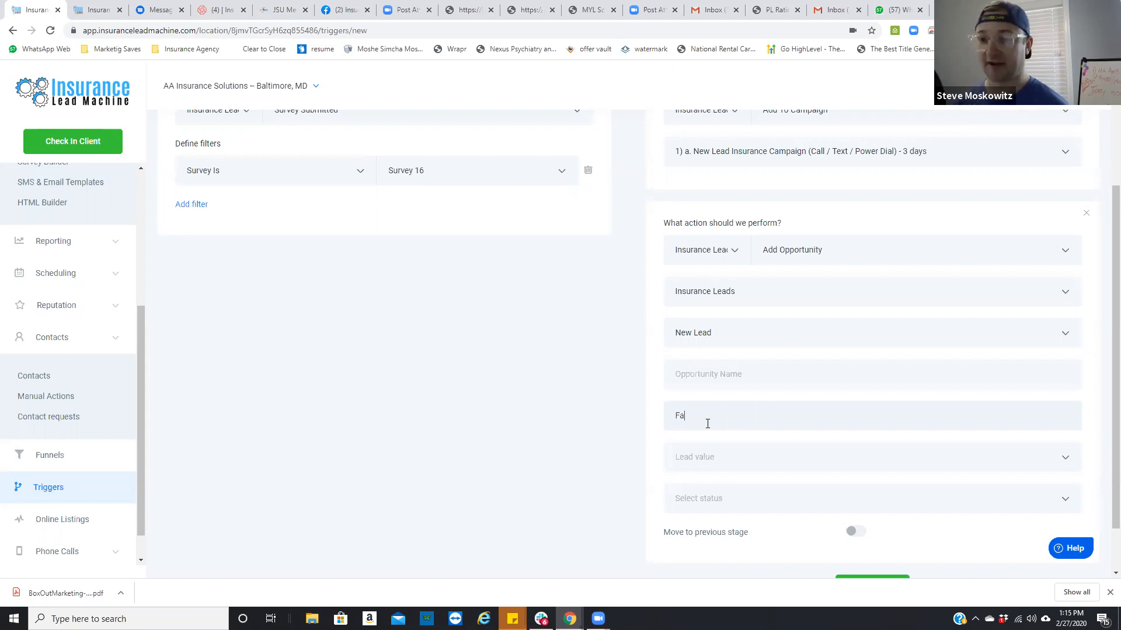
text(cebook Generated)
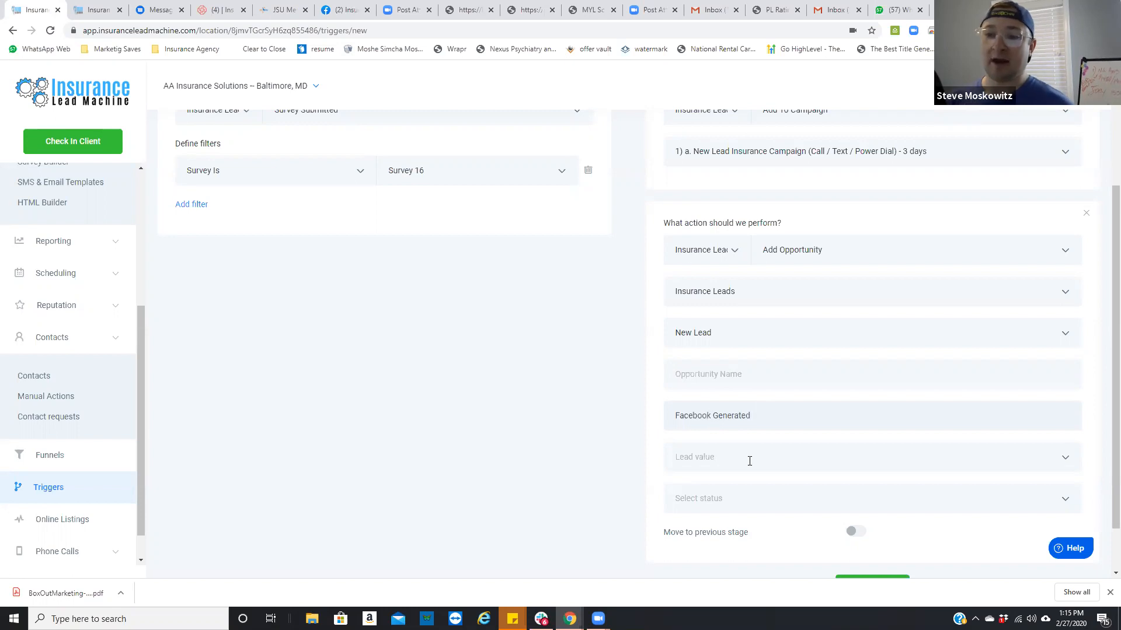
click(749, 459)
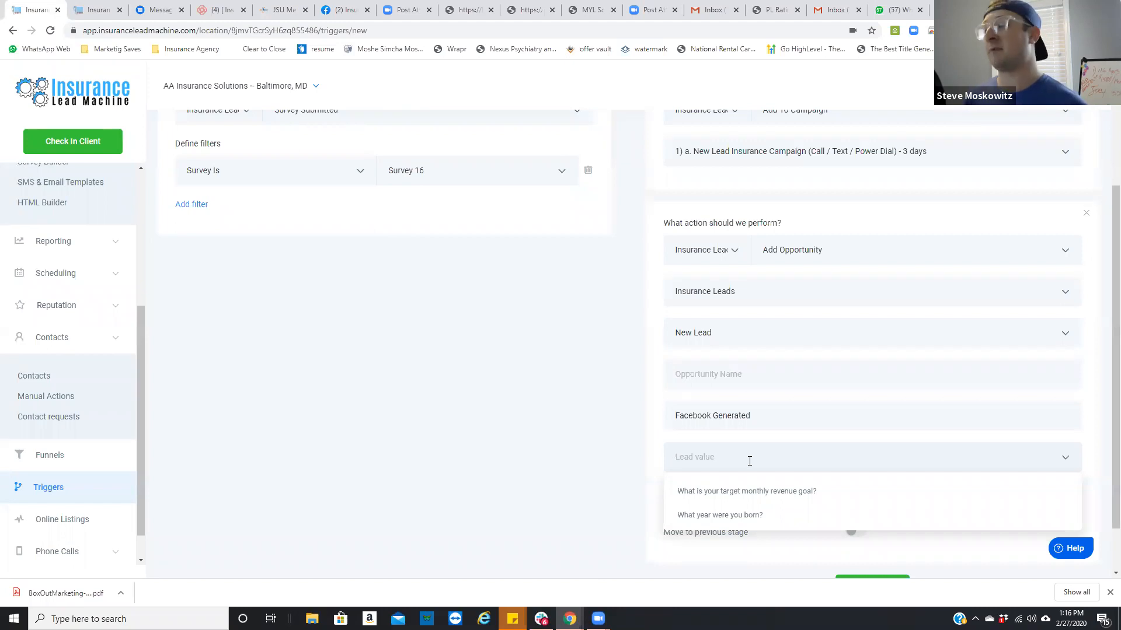
text(1200)
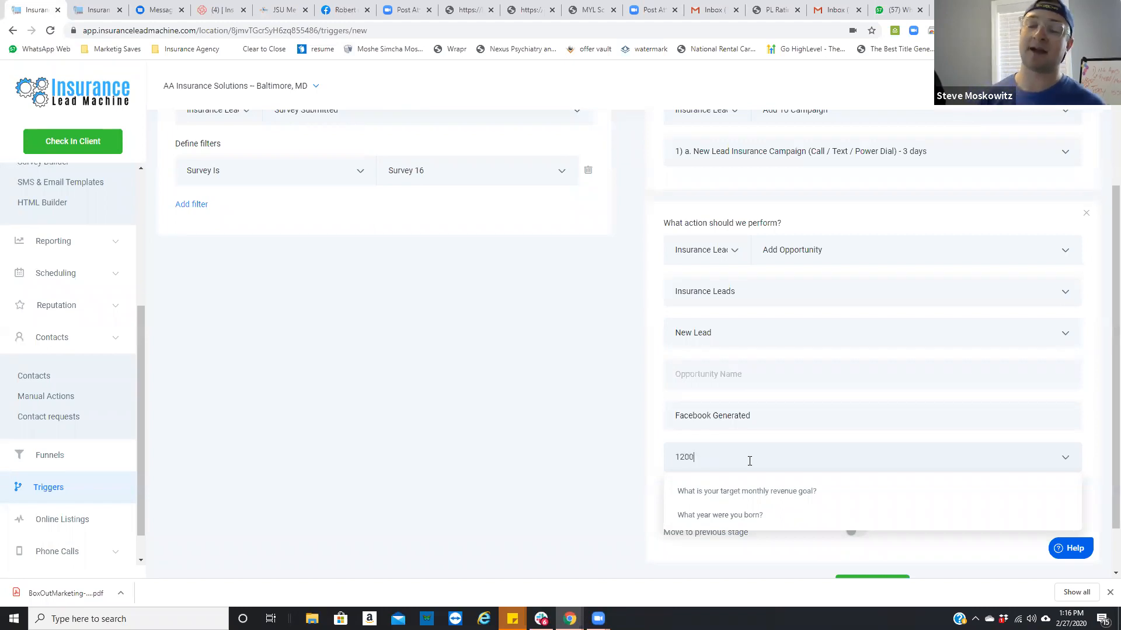
click(811, 402)
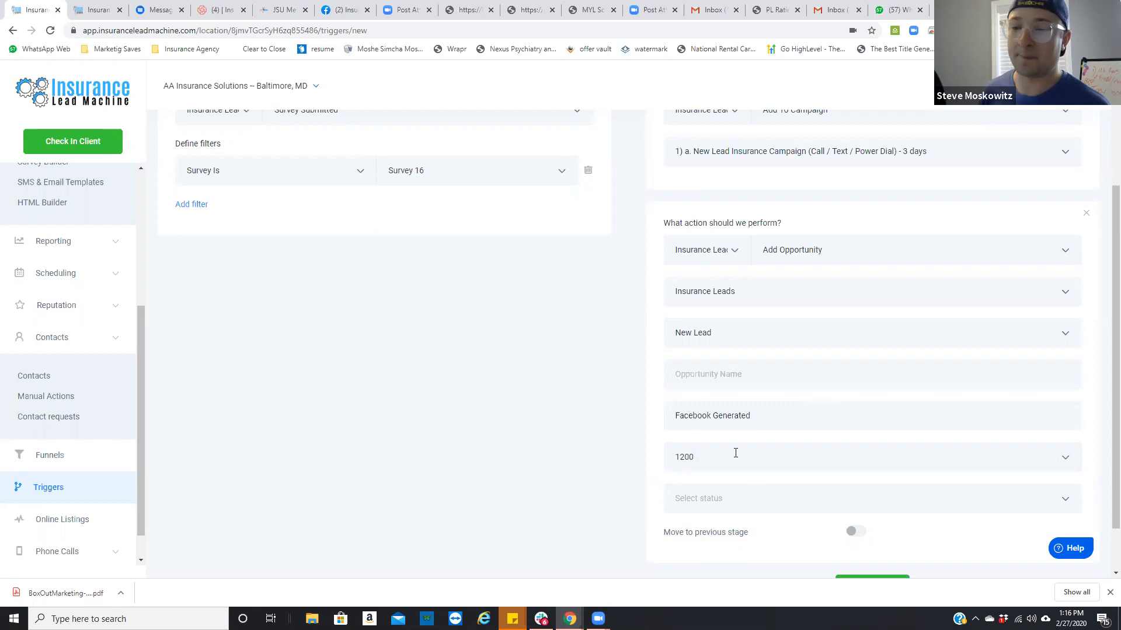
scroll(781, 496, down, 1)
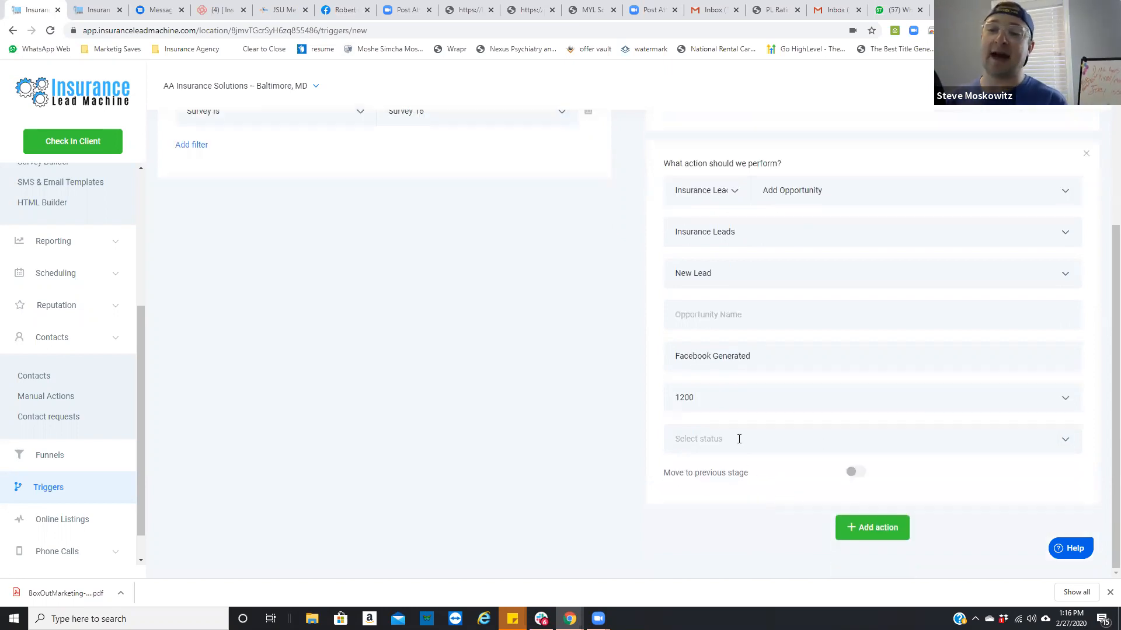
click(739, 439)
click(698, 471)
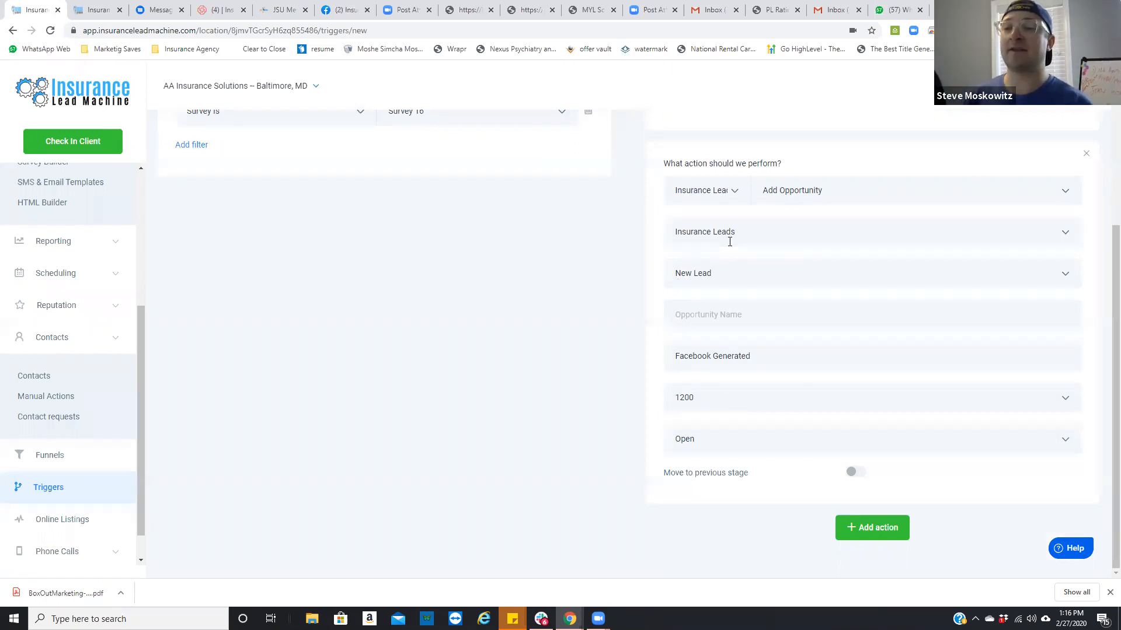
Step: Add a third action to the rule and set it to Send Email
scroll(437, 170, up, 3)
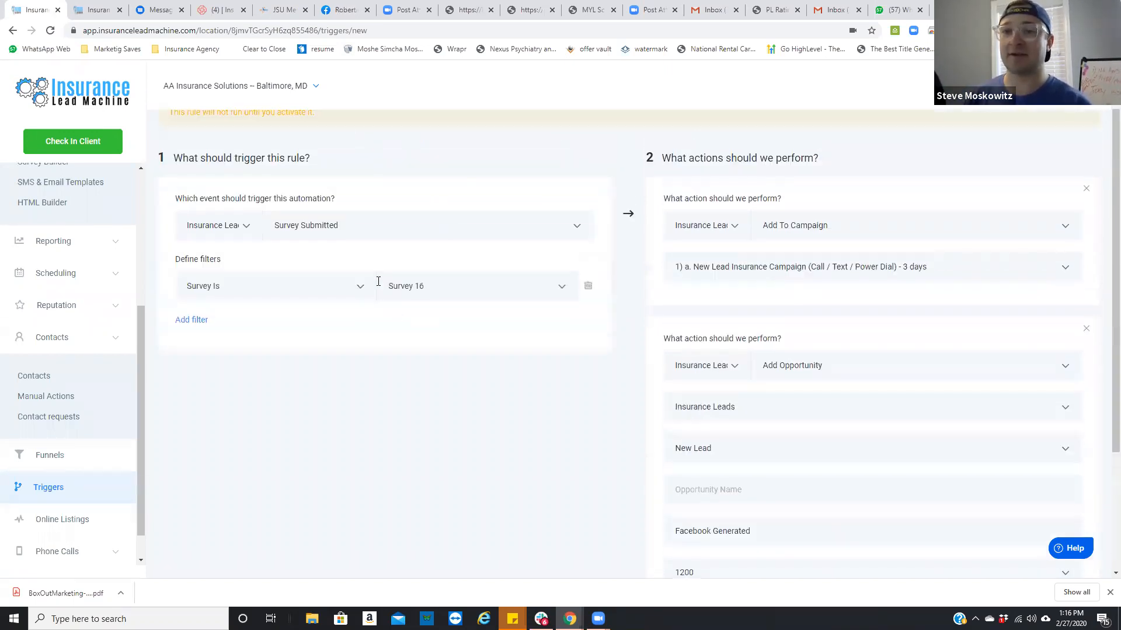
scroll(806, 303, down, 3)
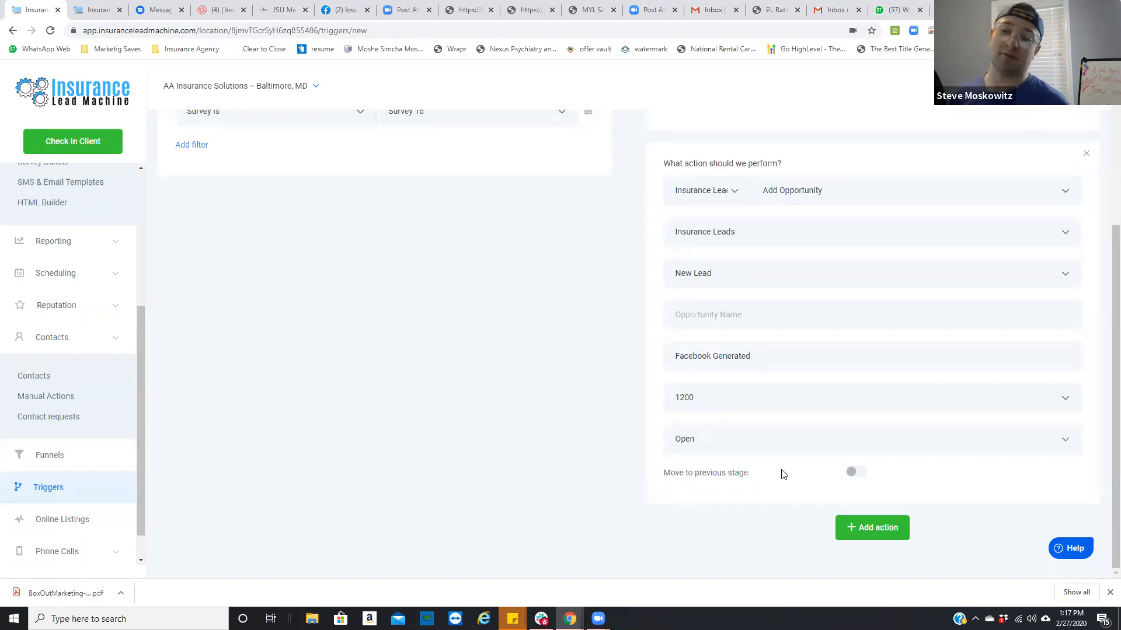
click(853, 529)
scroll(824, 482, down, 1)
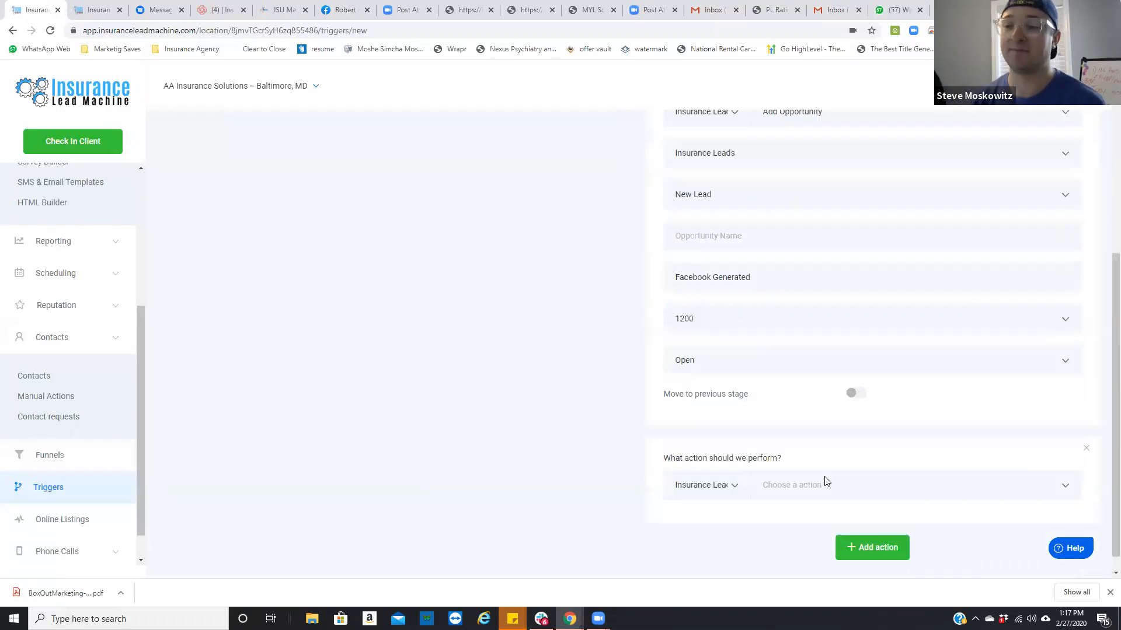
click(817, 464)
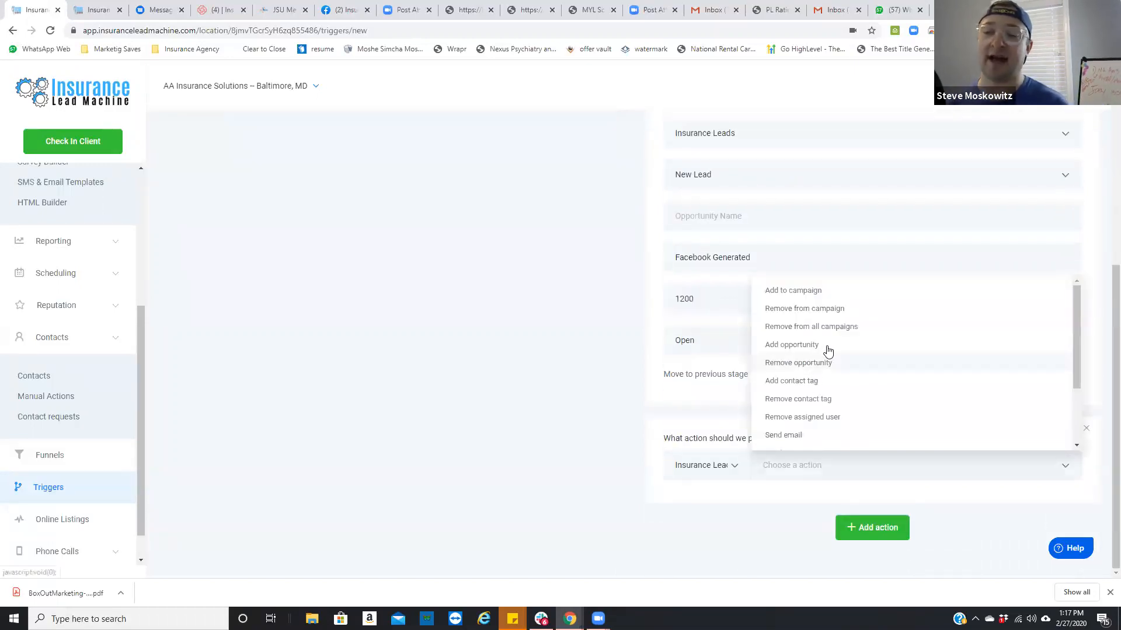
scroll(828, 350, down, 1)
click(805, 378)
scroll(800, 412, down, 3)
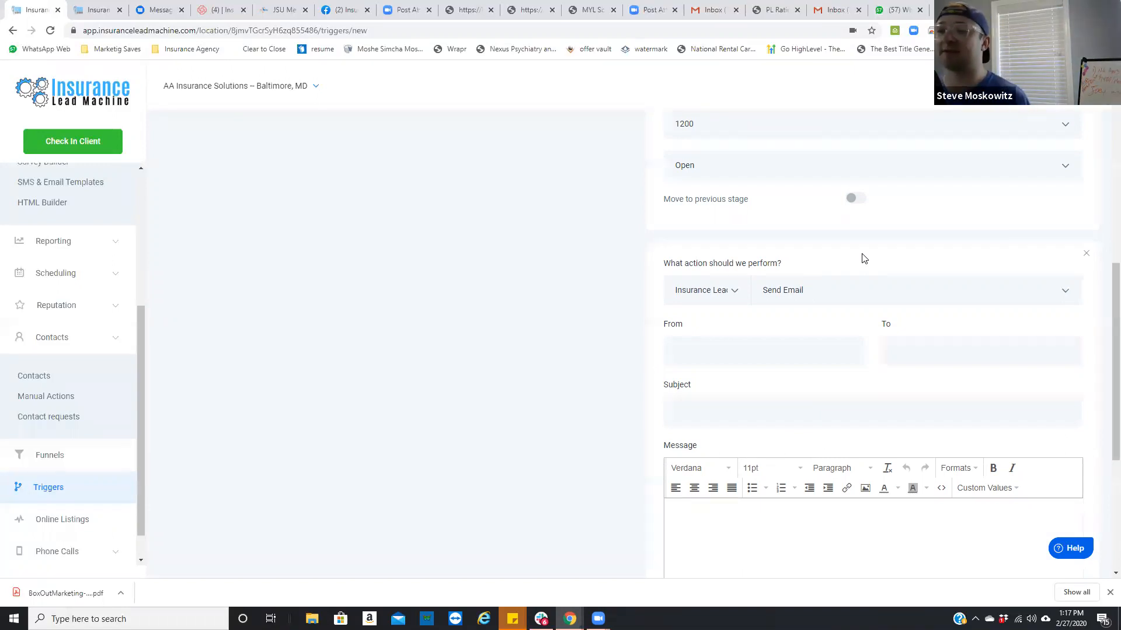
Step: Set the notification email's sender to "JSU Media"
click(717, 354)
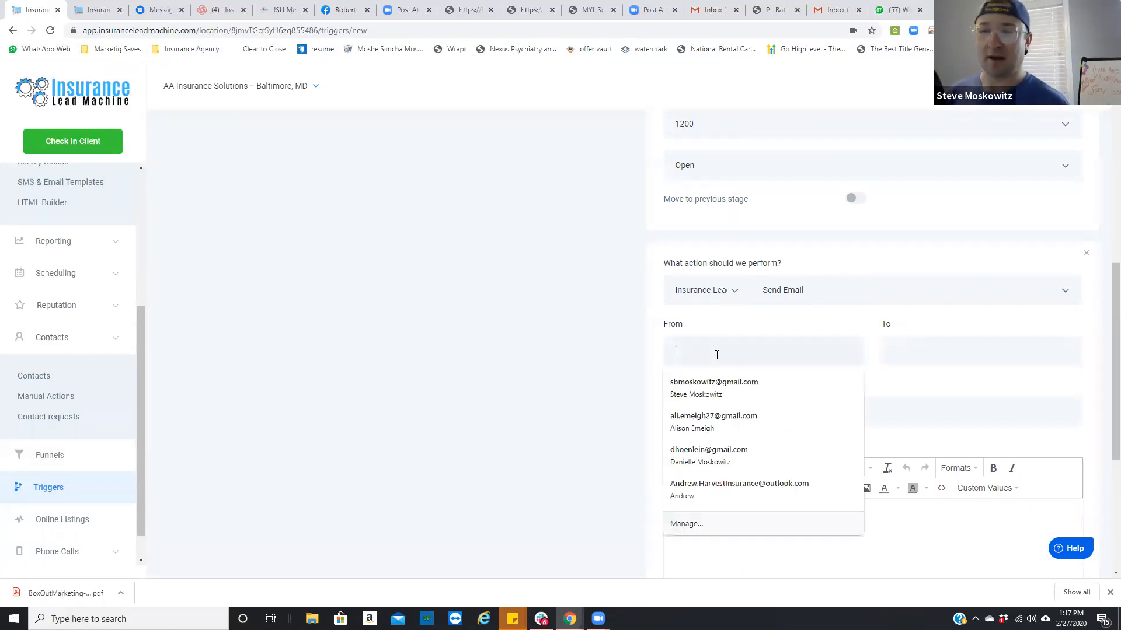
text(JSU Me)
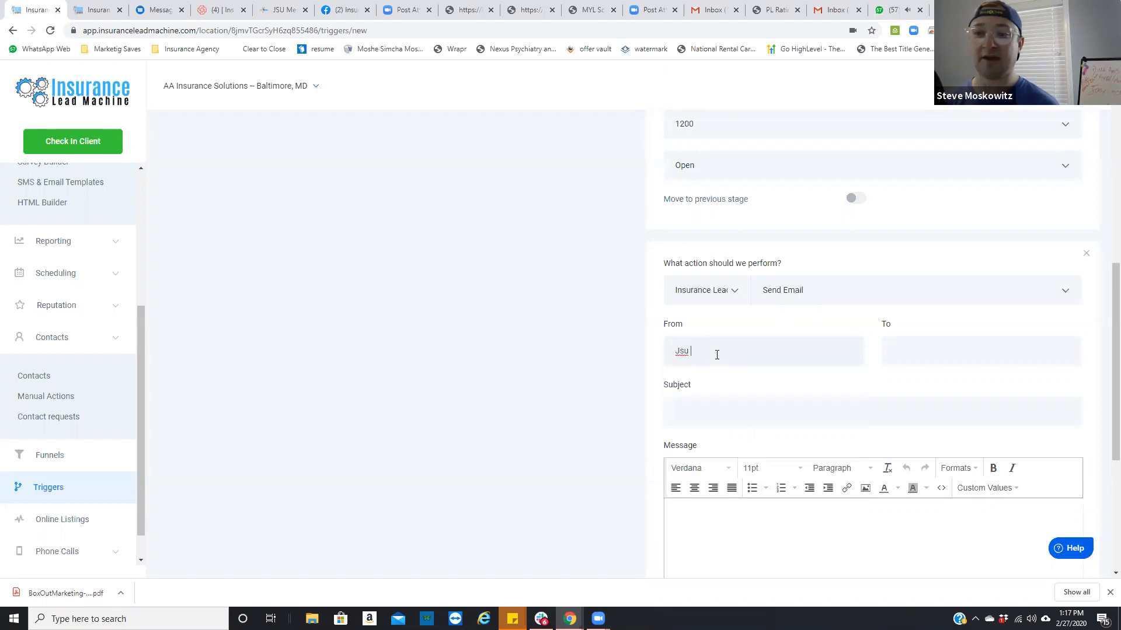
key(BackSpace)
key(BackSpace)
key(BackSpace)
key(BackSpace)
key(BackSpace)
text(SU Media)
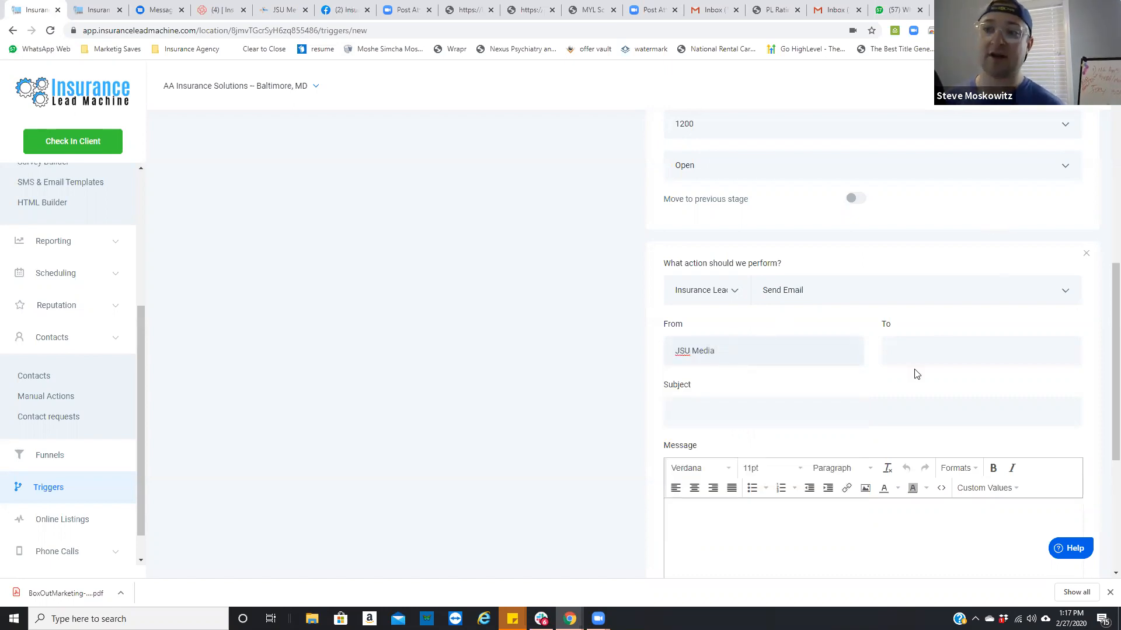
Step: Enter the recipient's email address for the notification email
click(918, 362)
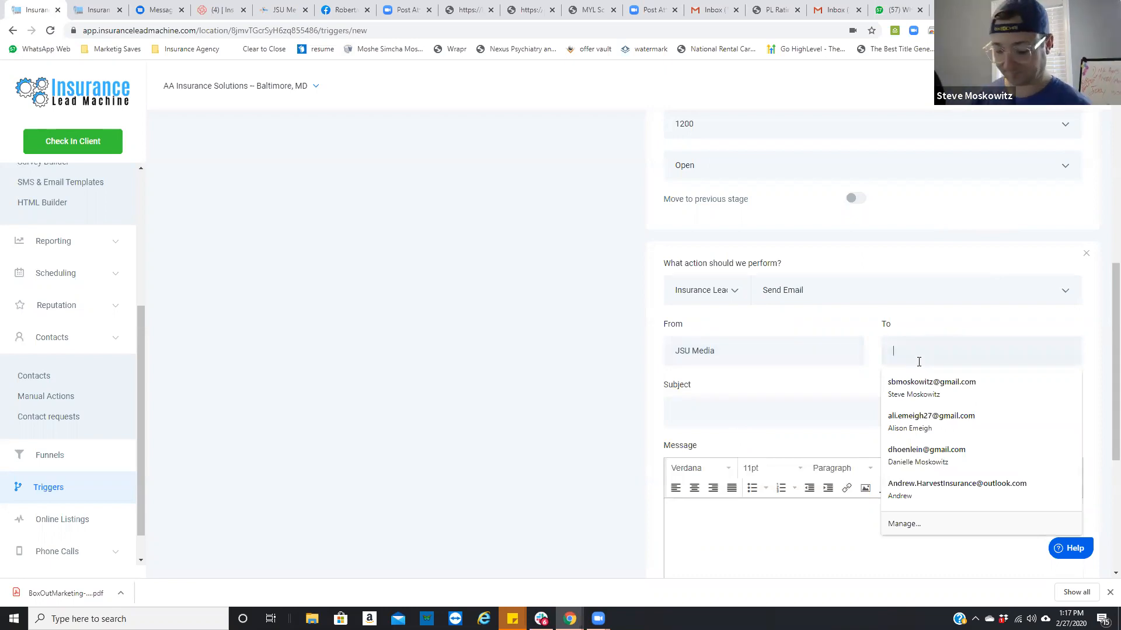
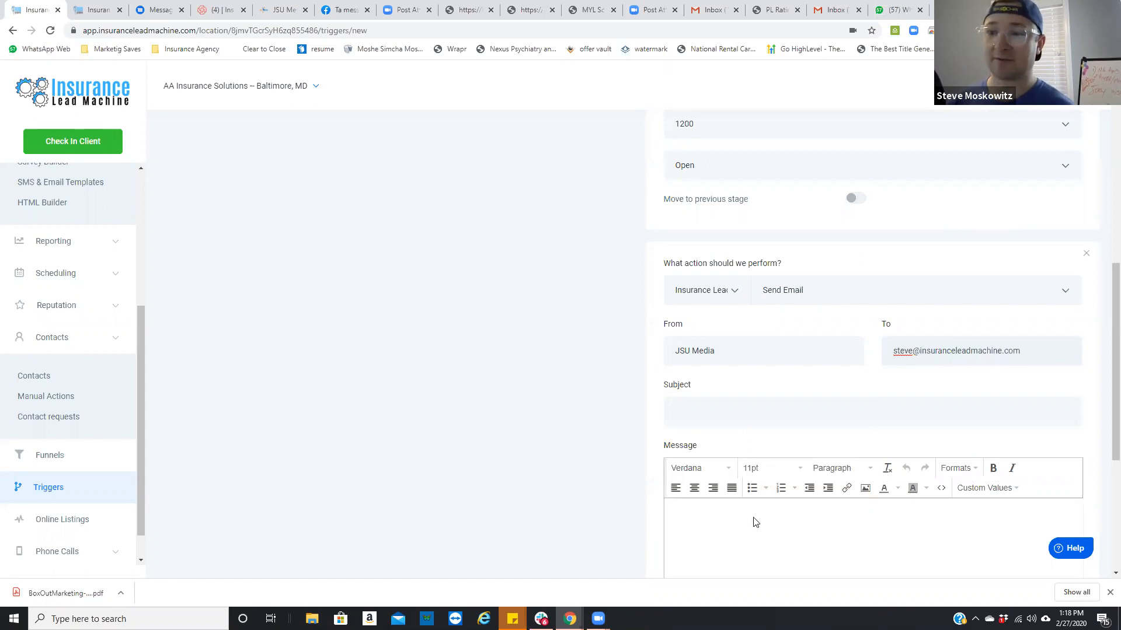
Step: Set the email's subject to "BRAND NEW INSURANCE LEAD"
click(755, 419)
text(BRA)
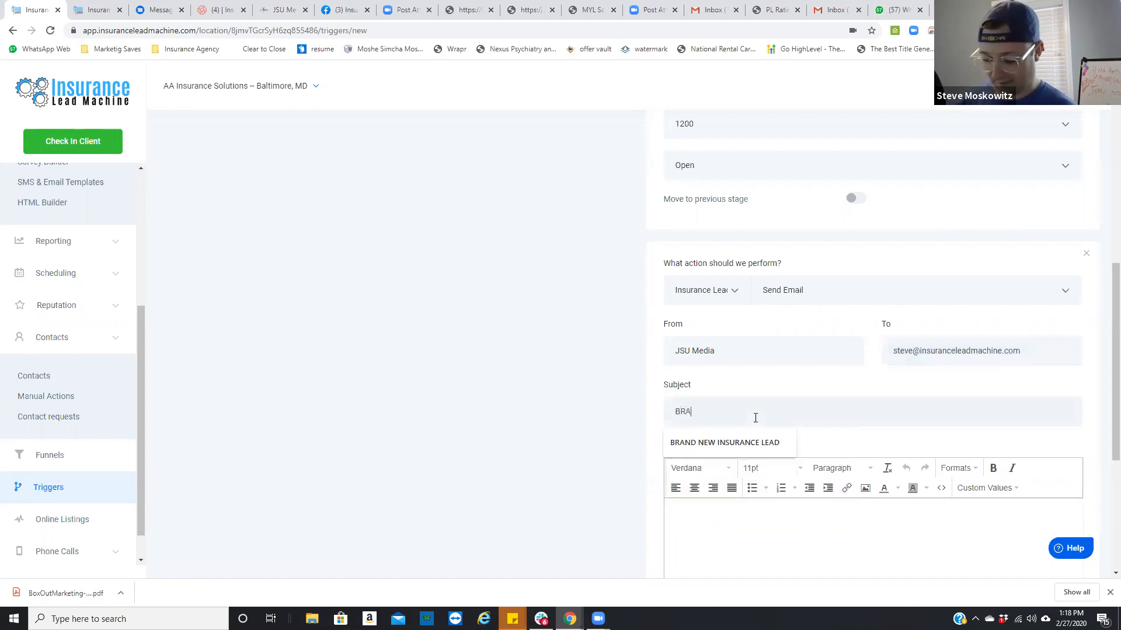
text(ND NEW)
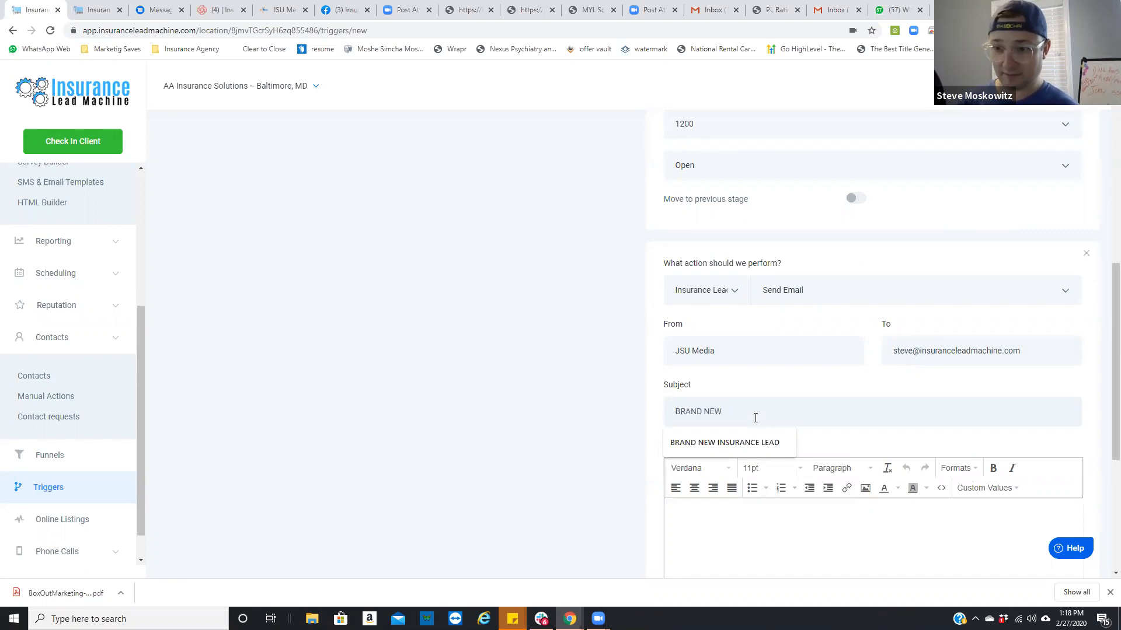
click(672, 441)
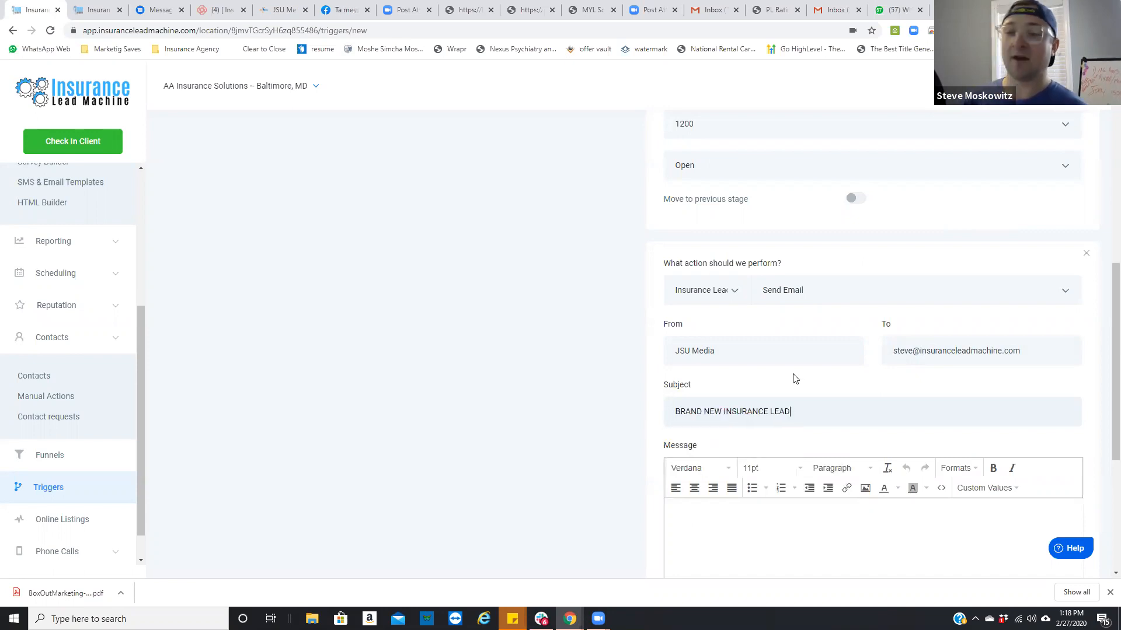
Step: Begin the email message with the line "Here are the details:"
scroll(788, 380, down, 2)
scroll(783, 381, down, 1)
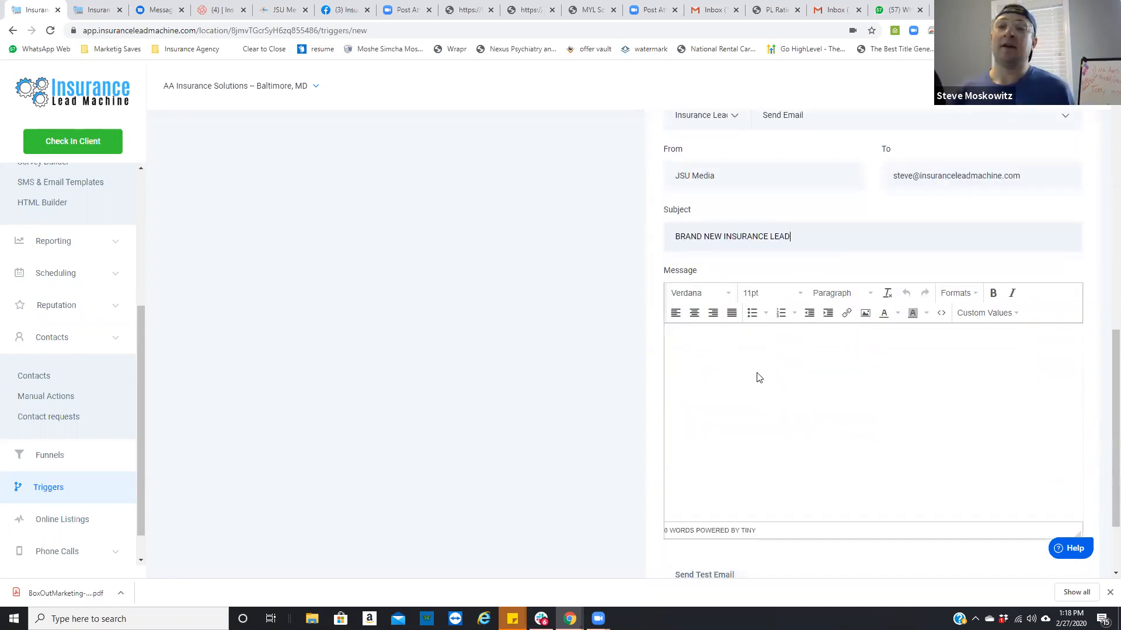
click(724, 362)
text(He)
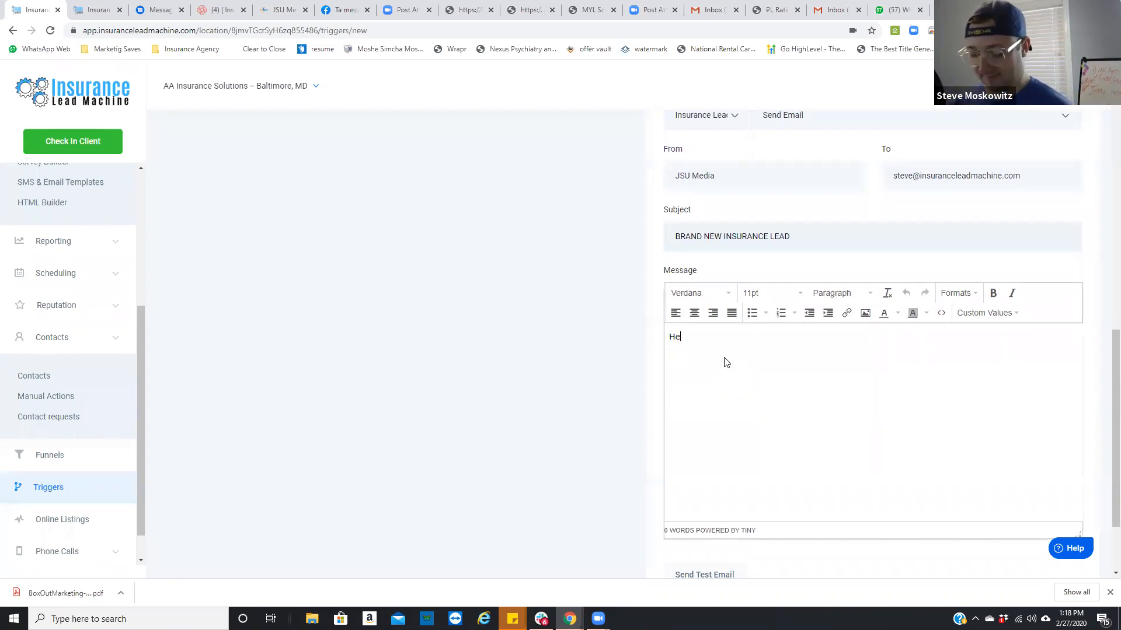
text(re are the details:)
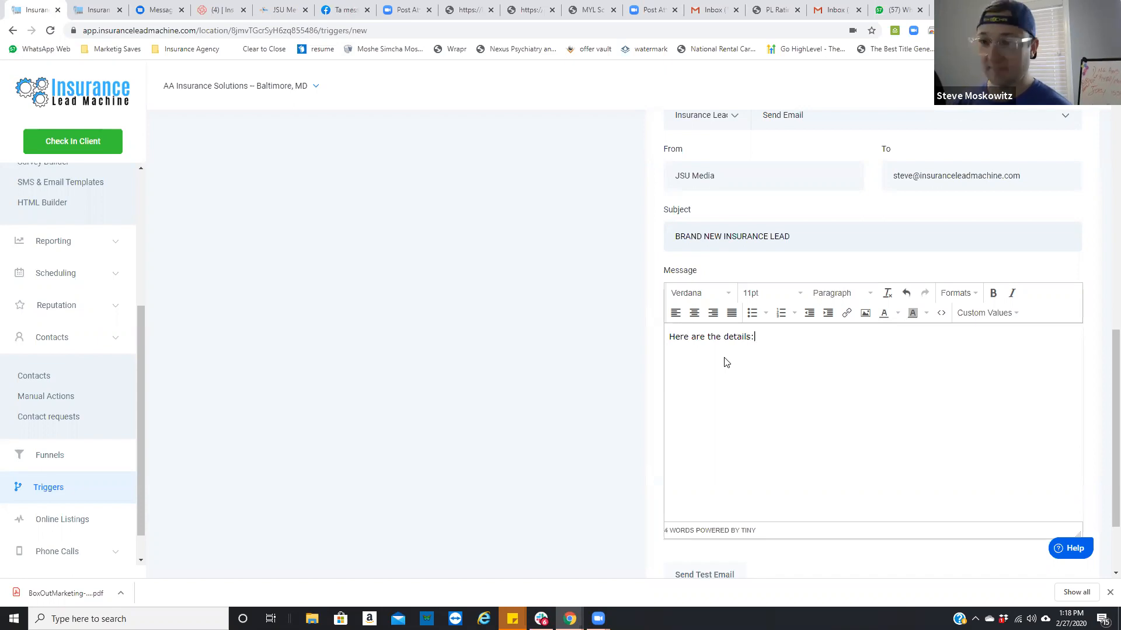
key(Return)
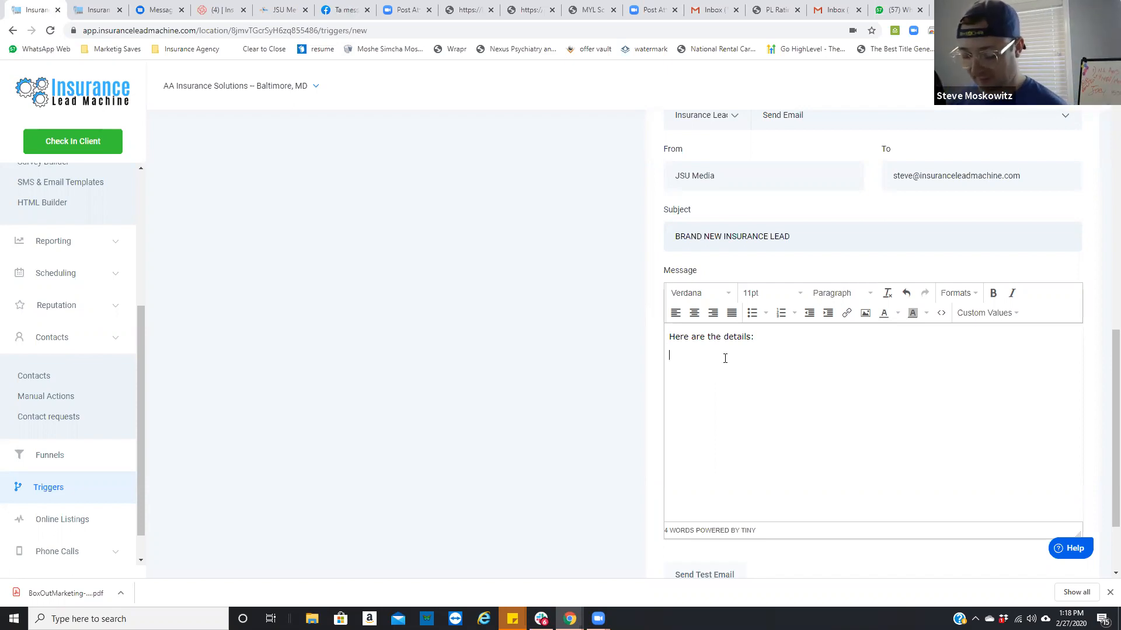
Step: Add a "Name:" line to the message, filled with the contact's Full Name custom value
text(Name:)
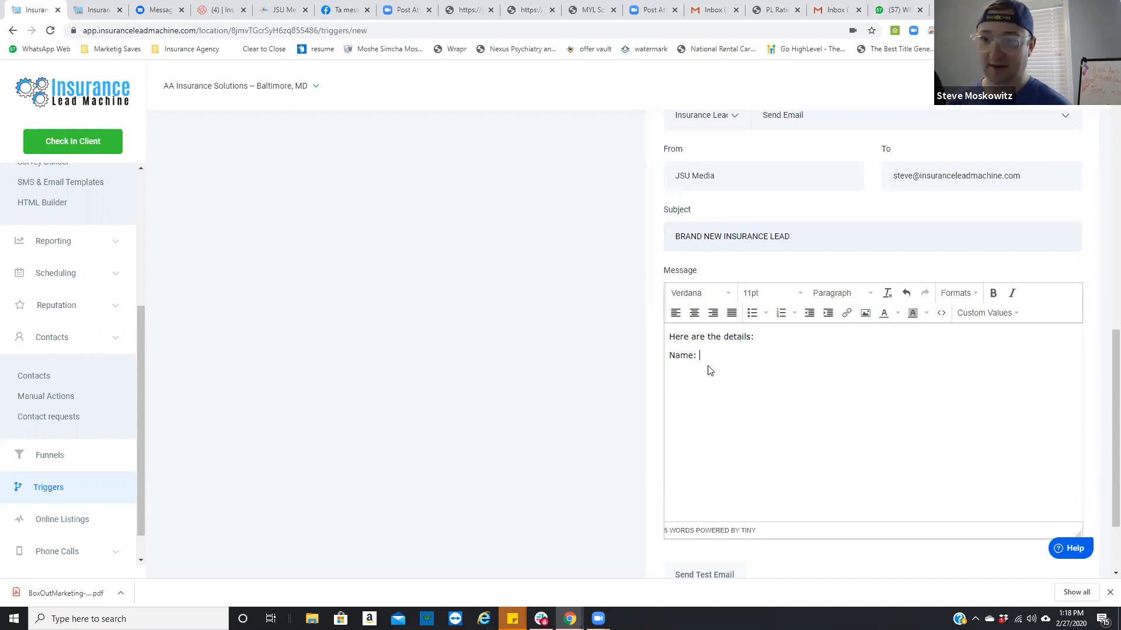
click(1003, 316)
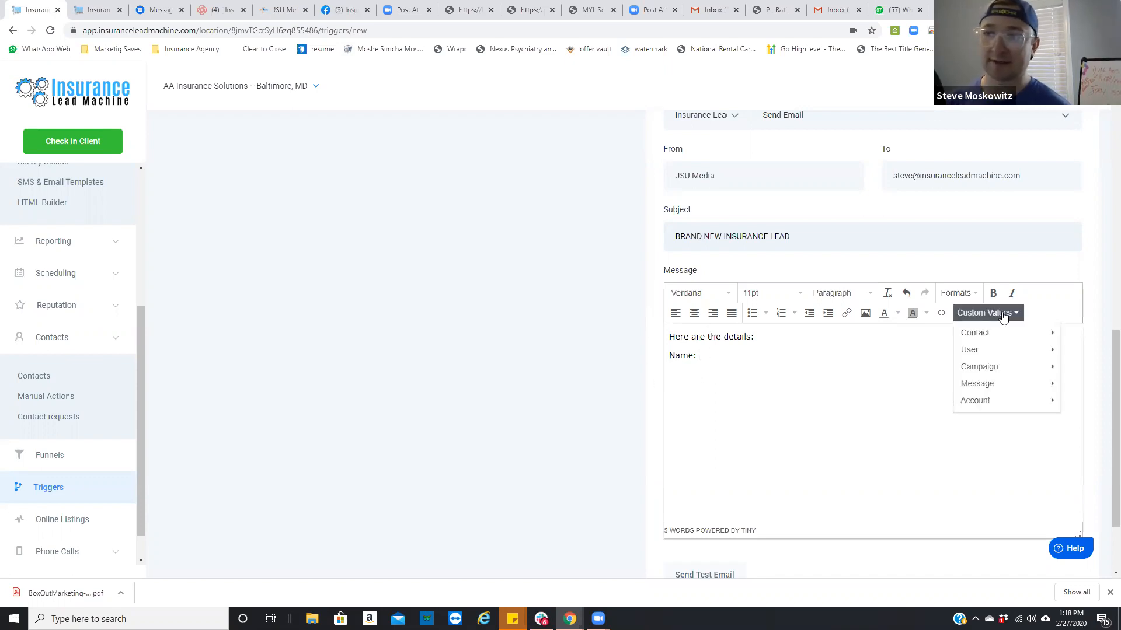
mouse_move(998, 333)
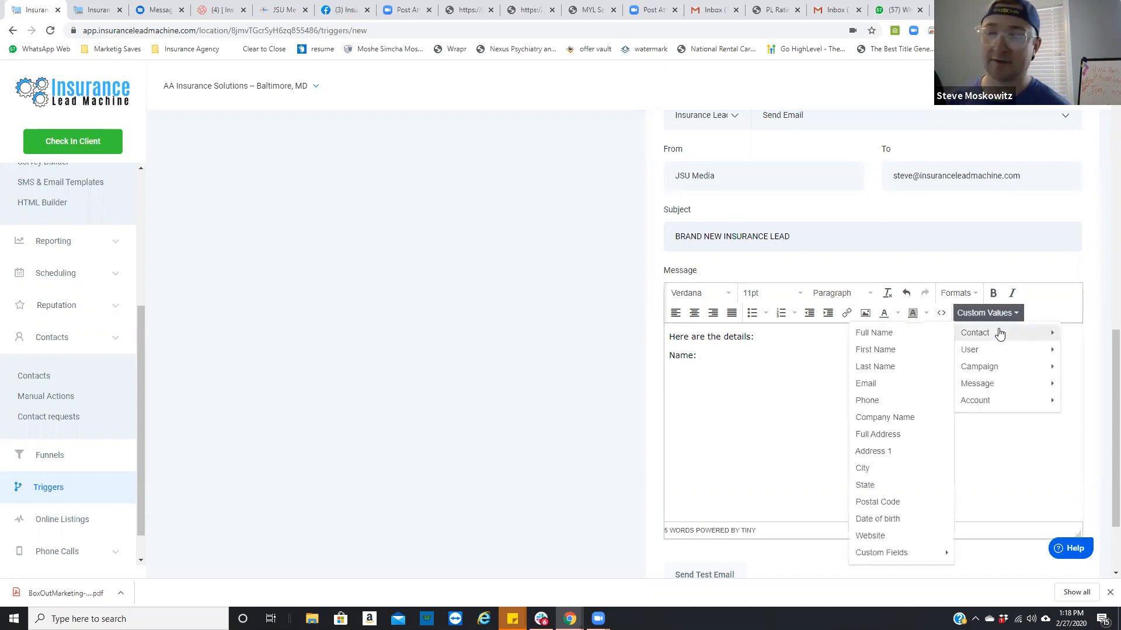
click(925, 334)
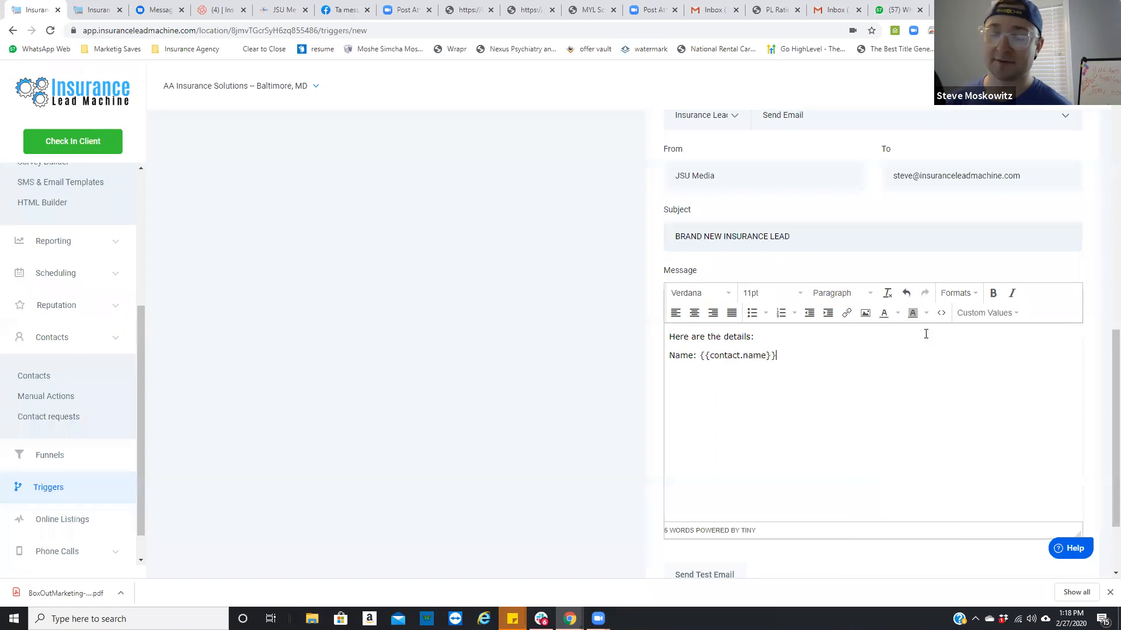
click(966, 316)
Step: Add a "Phone:" line below the name, filled with the contact's Phone custom value
click(700, 381)
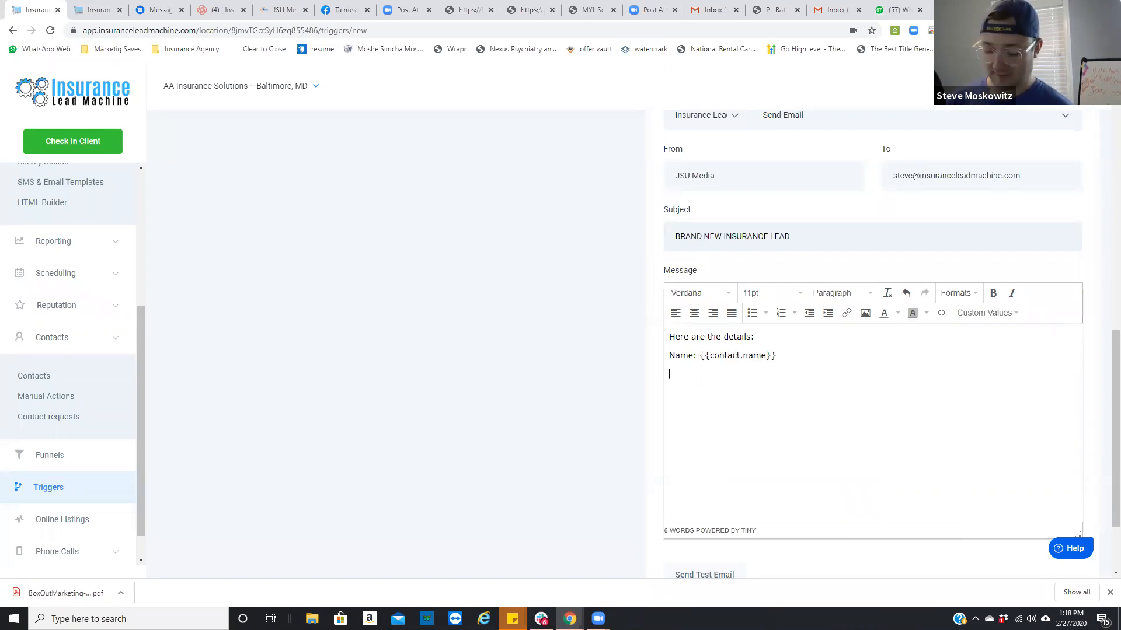
text(Phone:)
click(986, 313)
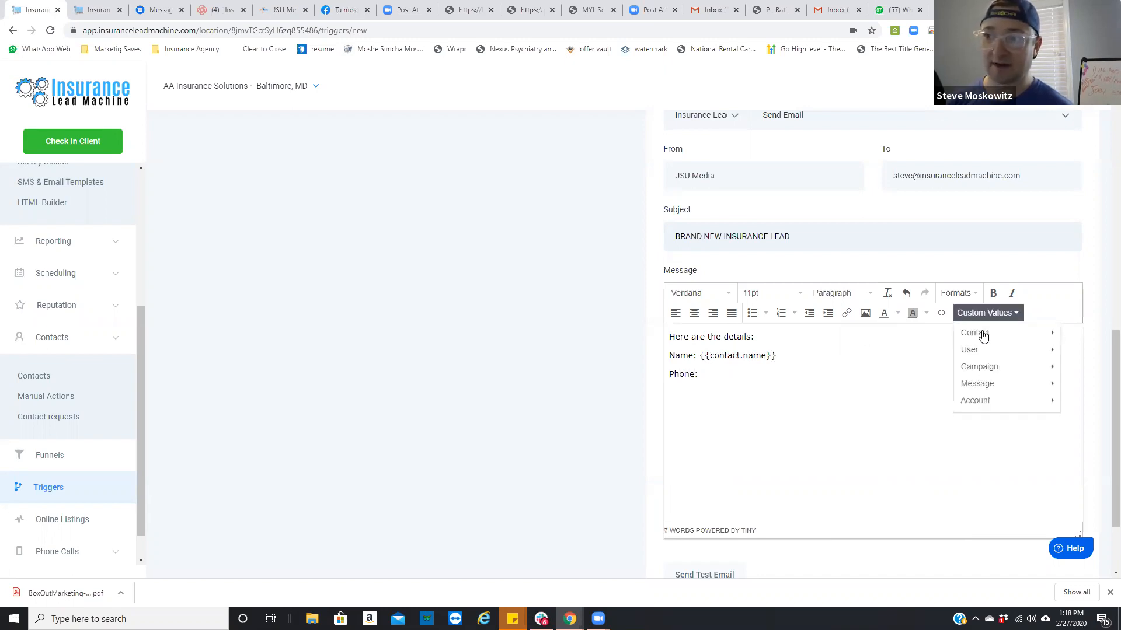
mouse_move(975, 333)
click(905, 399)
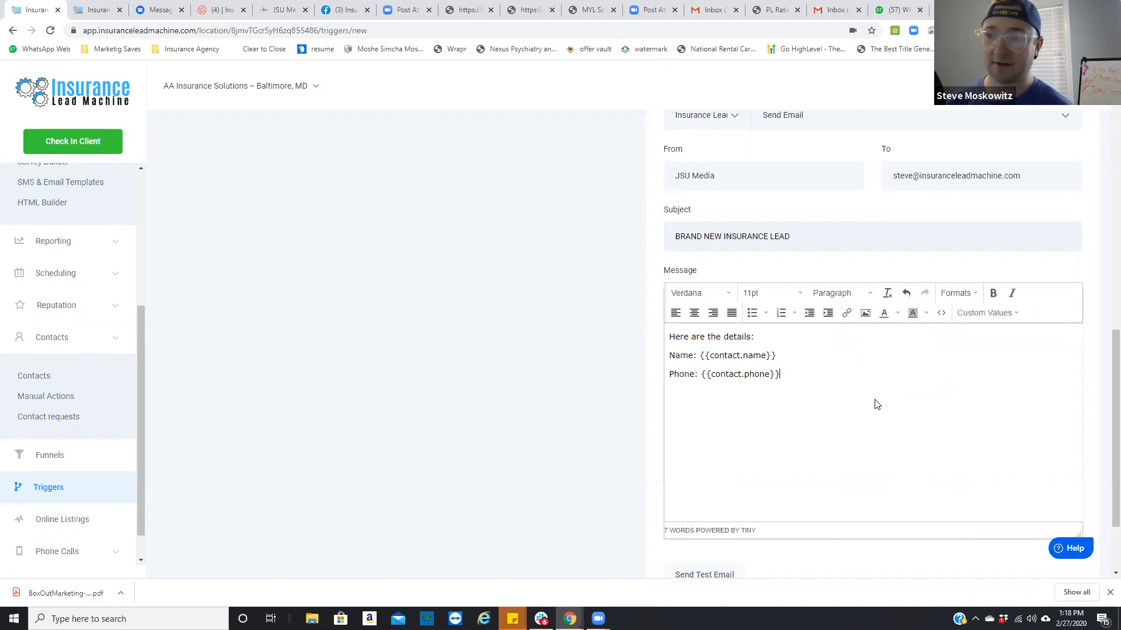
Step: Add an "Email:" line below the phone, filled with the contact's Email custom value
text(E)
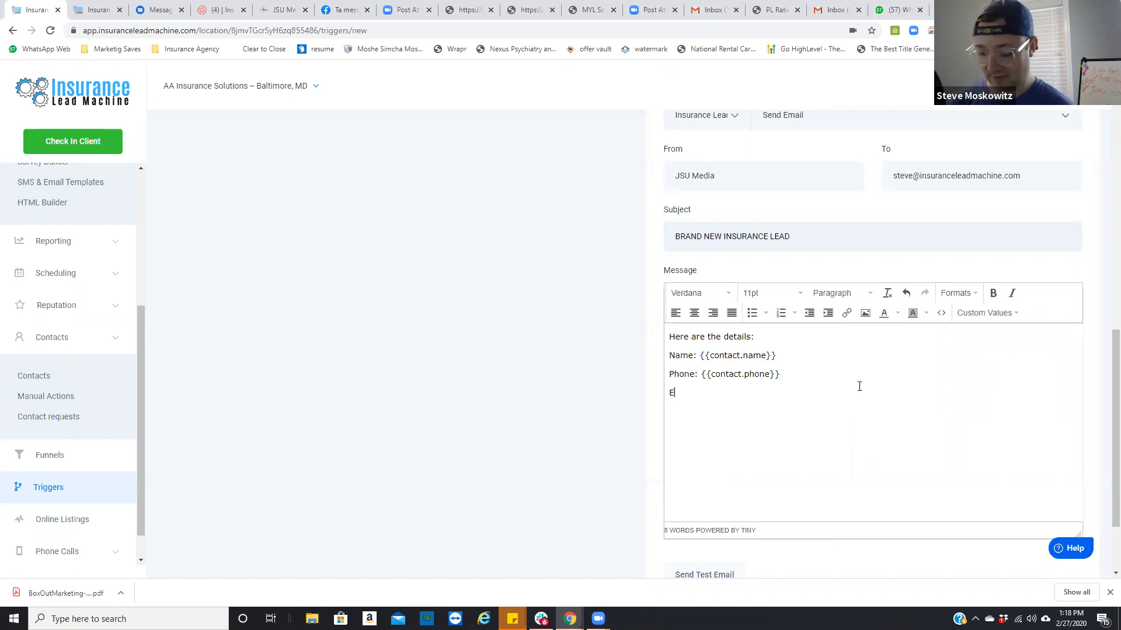
text(mail:)
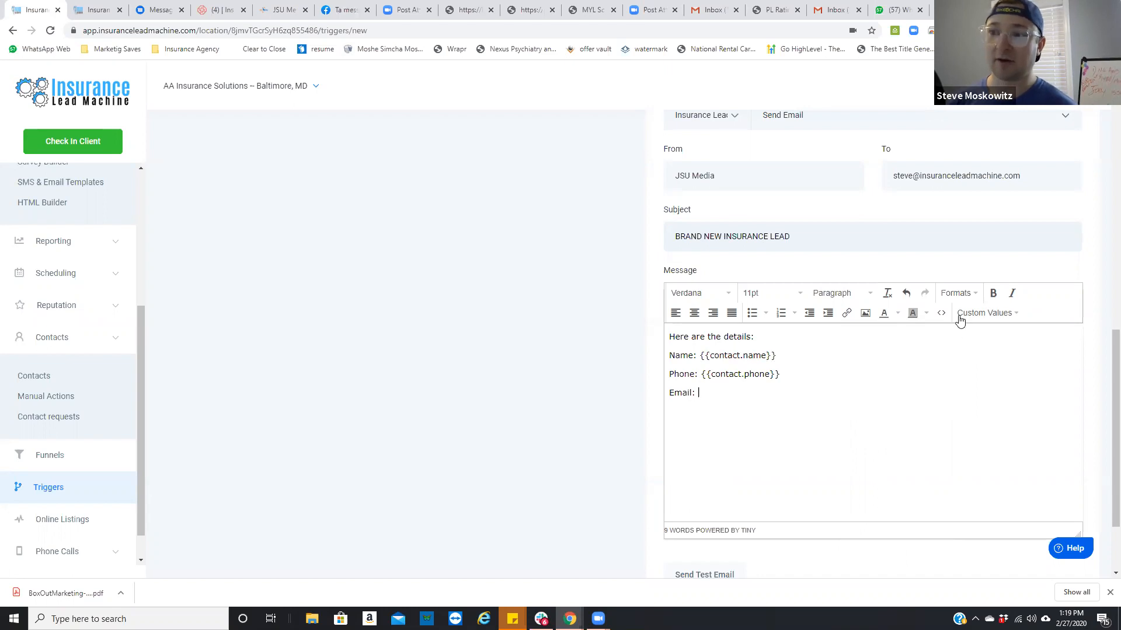
click(960, 316)
mouse_move(964, 335)
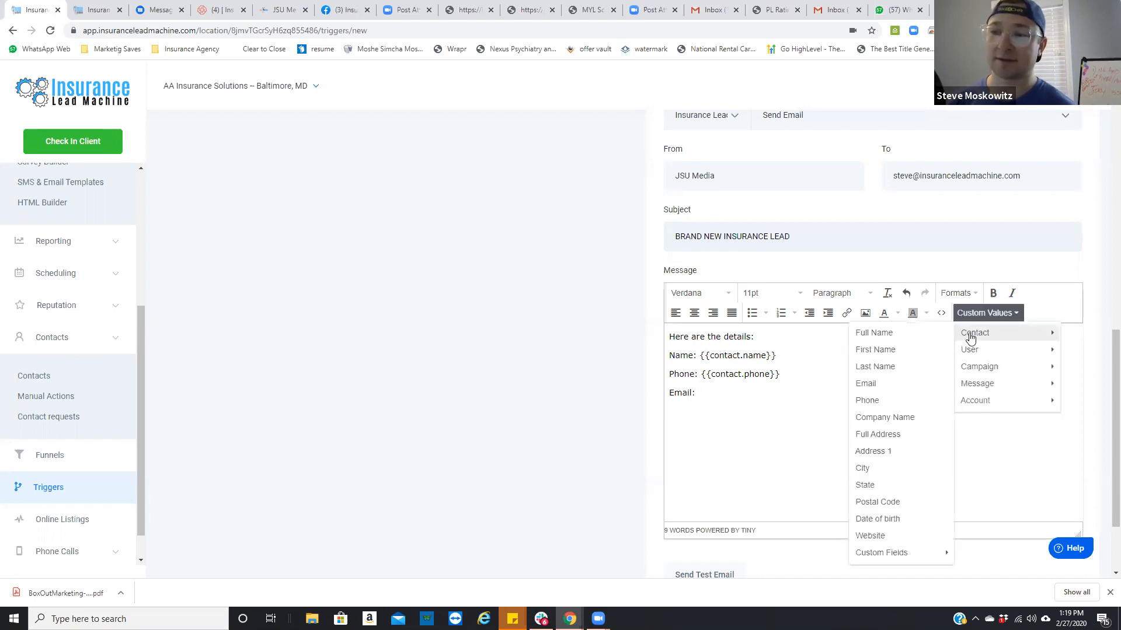
click(908, 385)
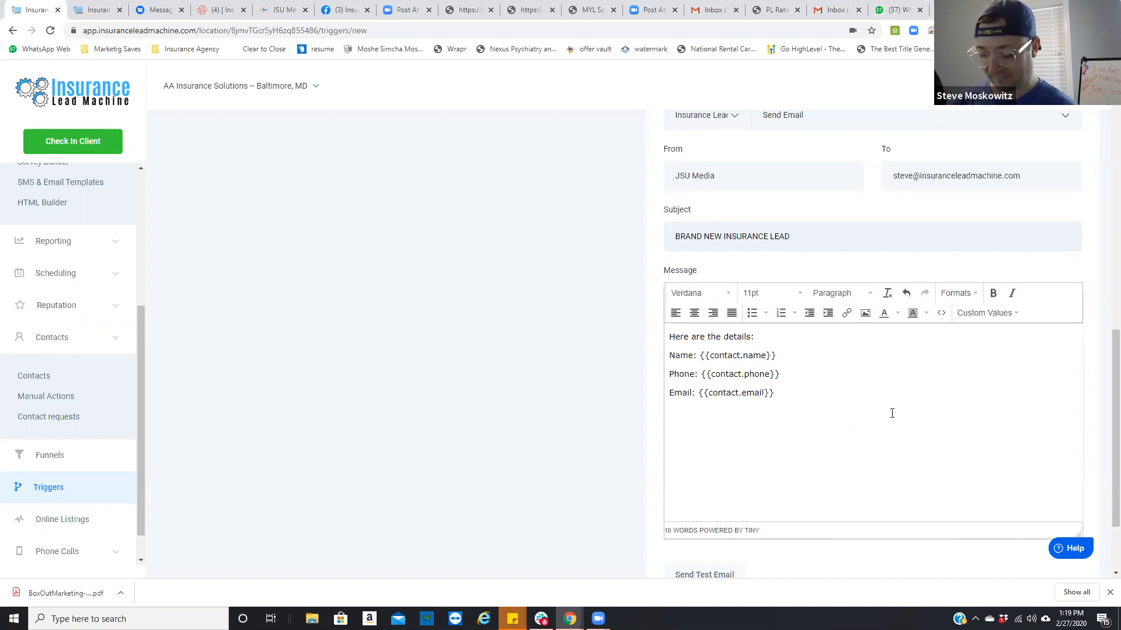
Step: Add an "Address:" line below the email, filled with the contact's Address 1 custom value
text(Add)
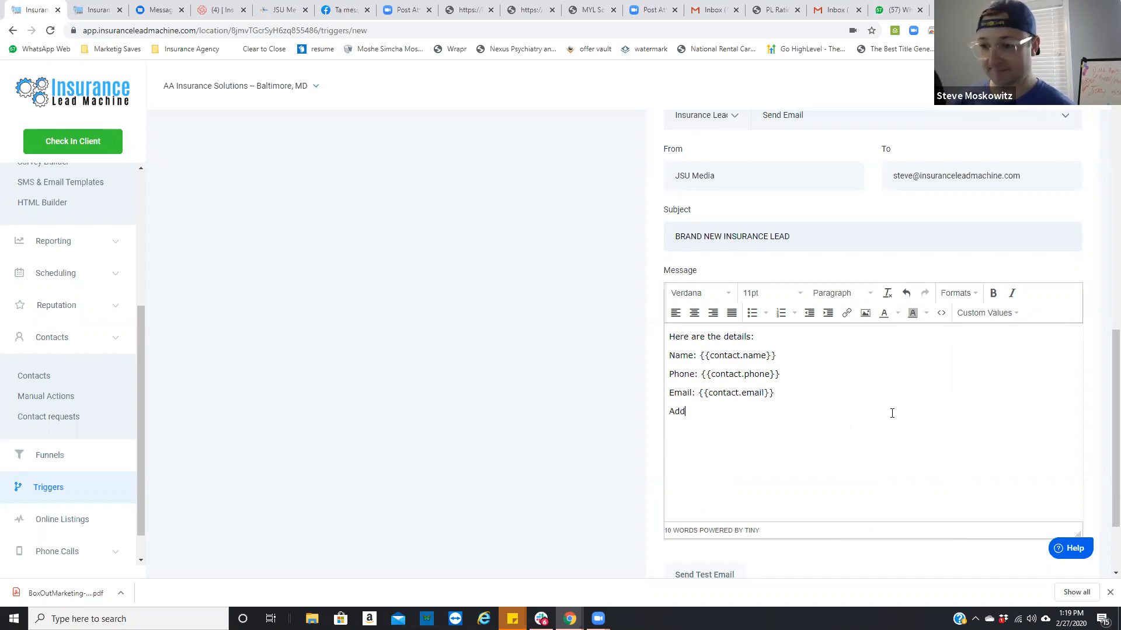
text(ress:)
click(1006, 319)
mouse_move(994, 339)
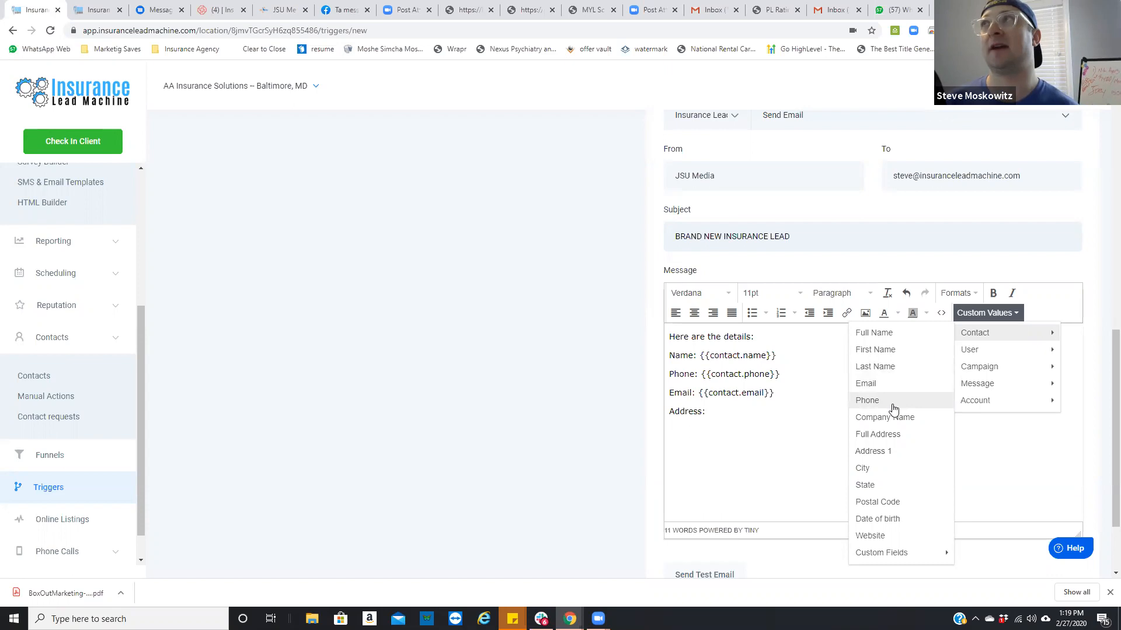
click(890, 457)
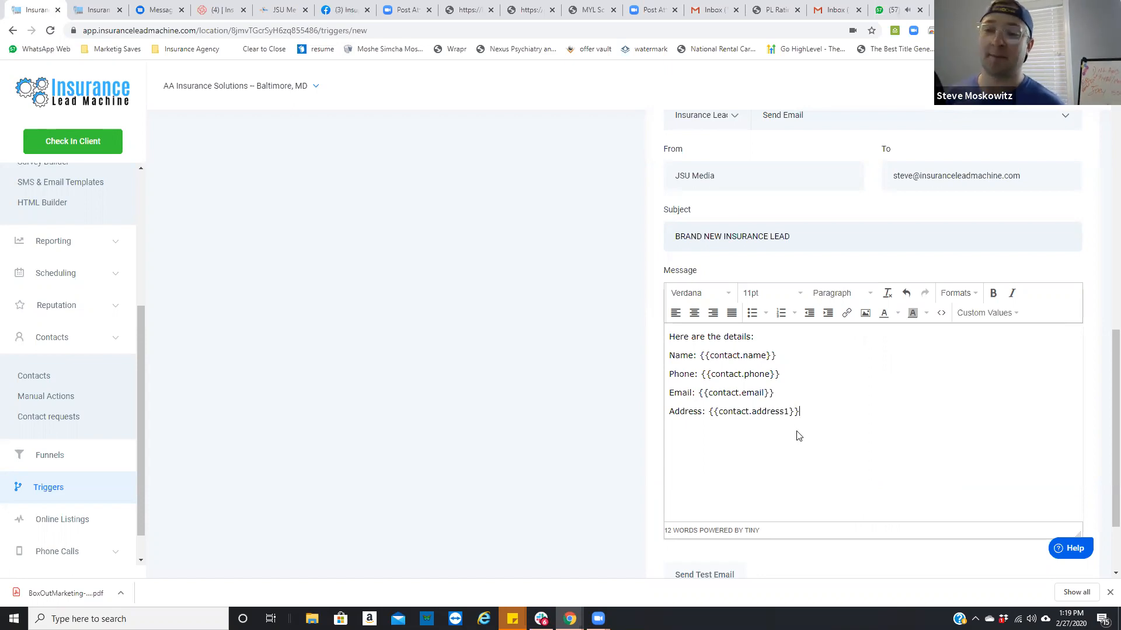
Step: Copy the full lead details text from the email message and add a Send SMS action to the rule
drag(803, 418, 630, 337)
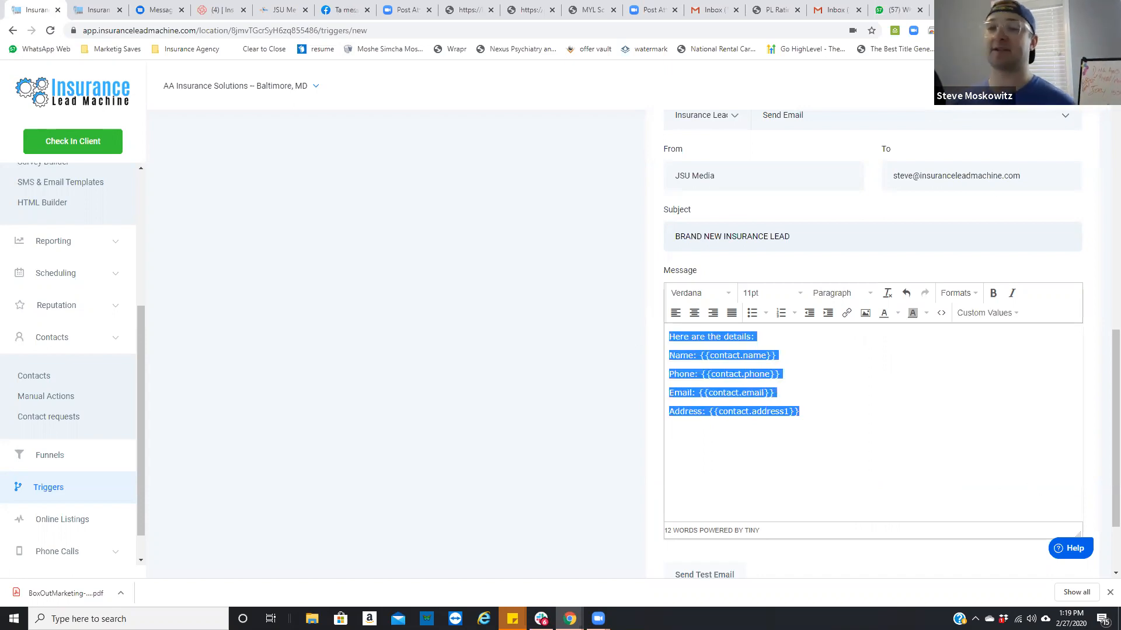
scroll(980, 376, down, 1)
click(866, 528)
click(825, 476)
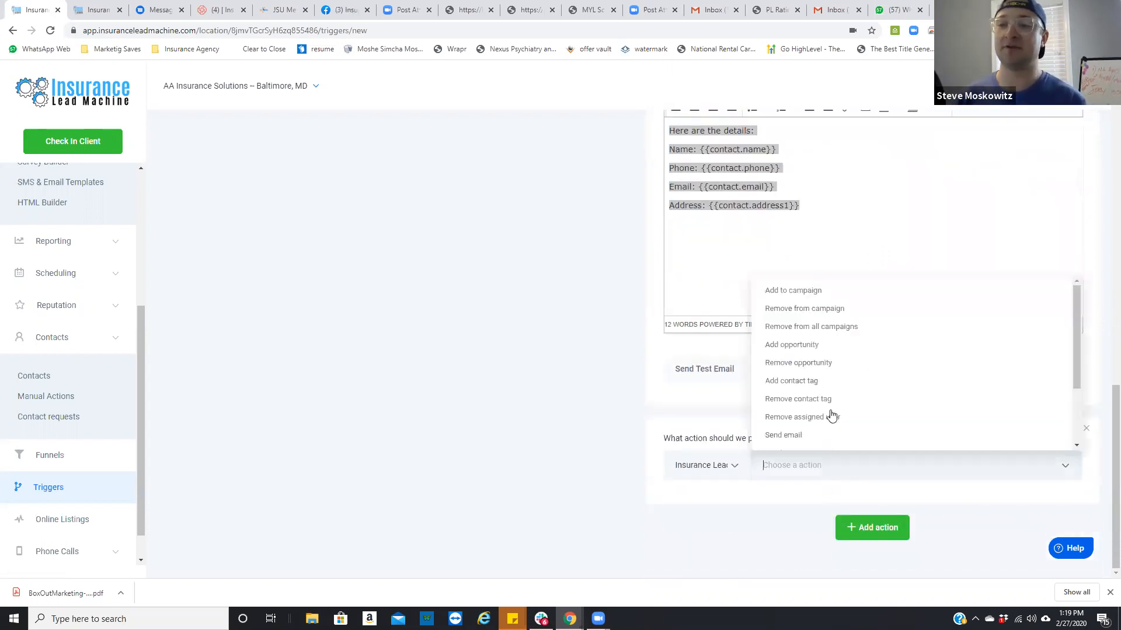
scroll(816, 439, down, 1)
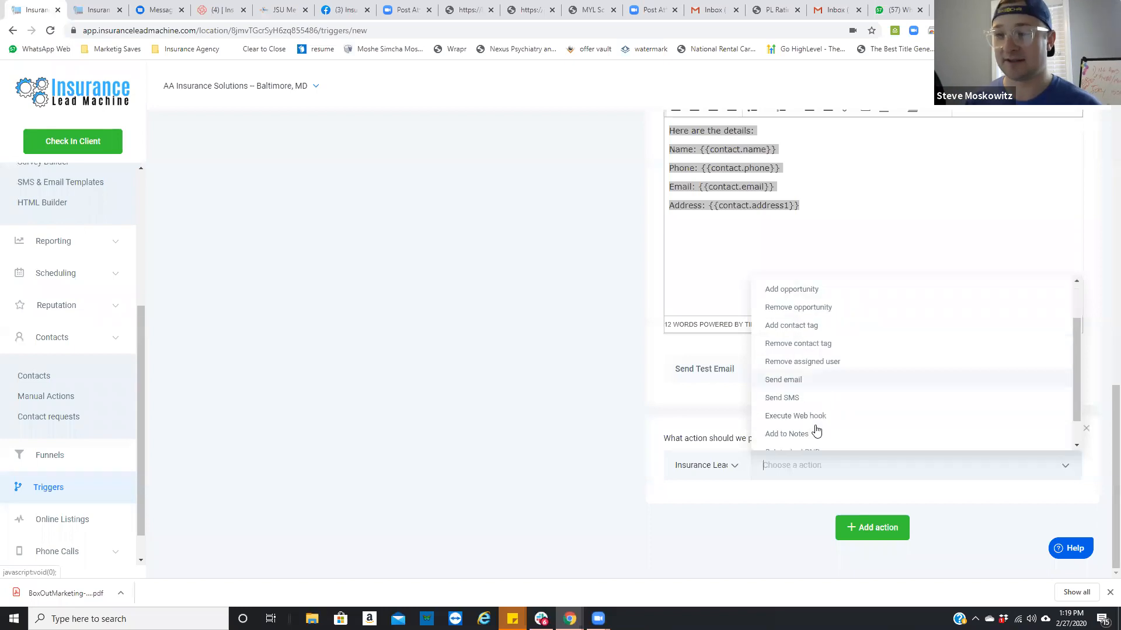
click(793, 381)
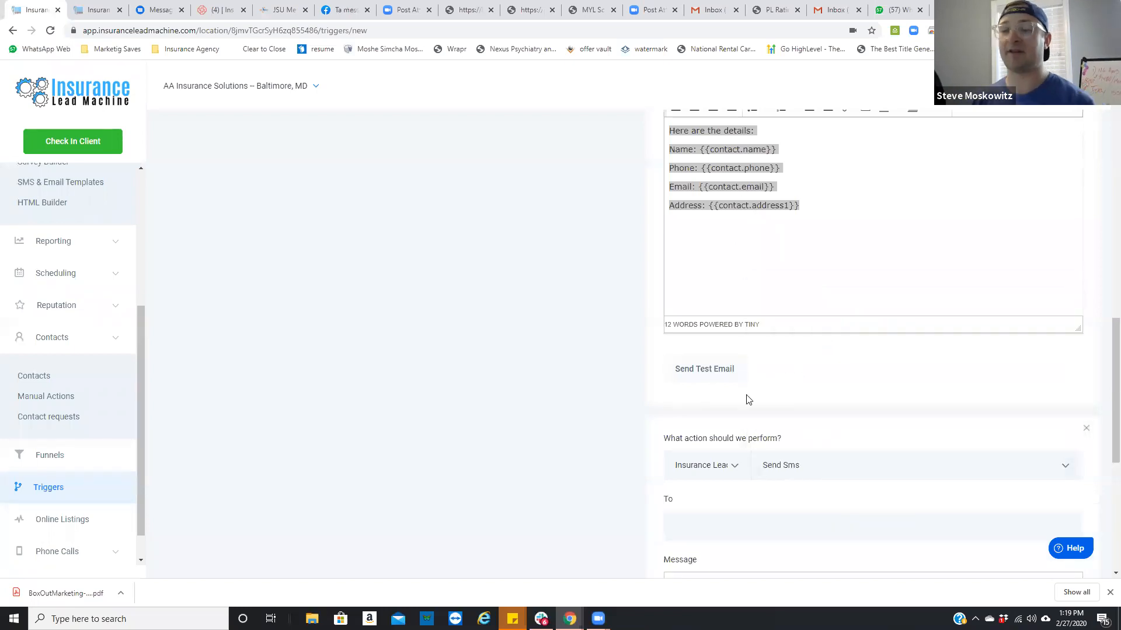
Step: Set the SMS recipient to the custom value {{user.first_name}}
scroll(759, 484, down, 3)
click(748, 356)
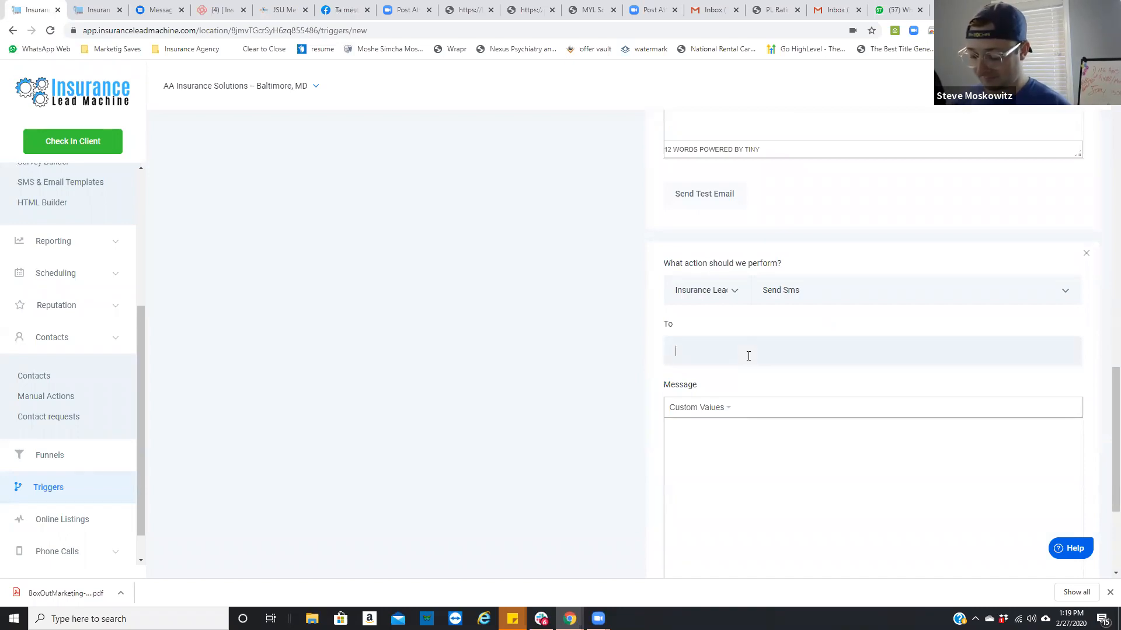
text({{user)
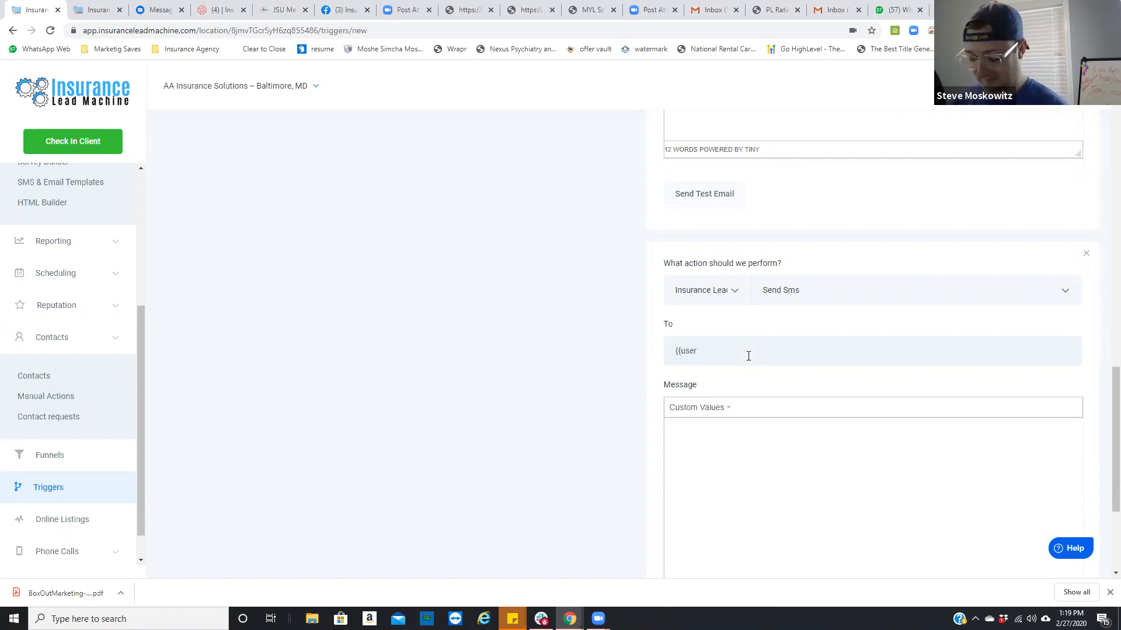
text(.fi)
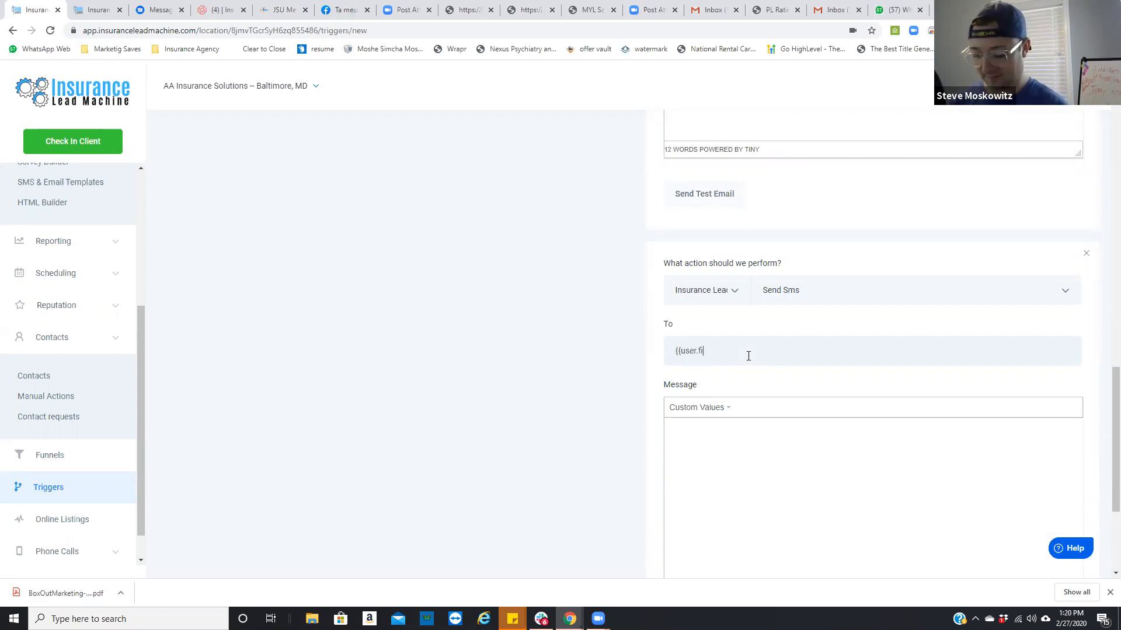
text(rst_)
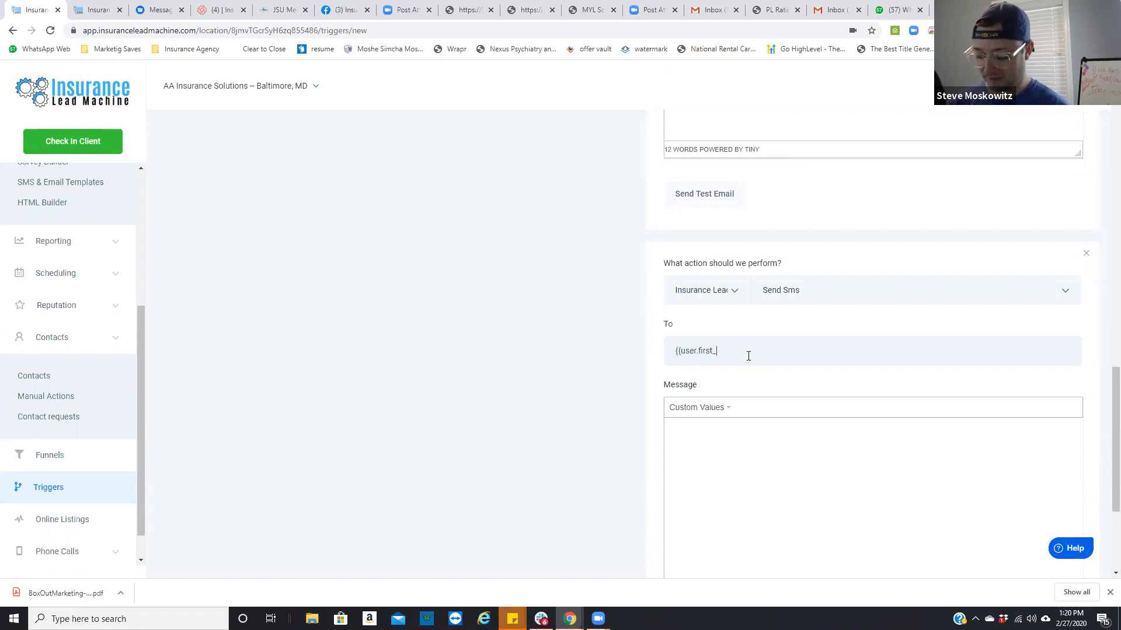
text(name)
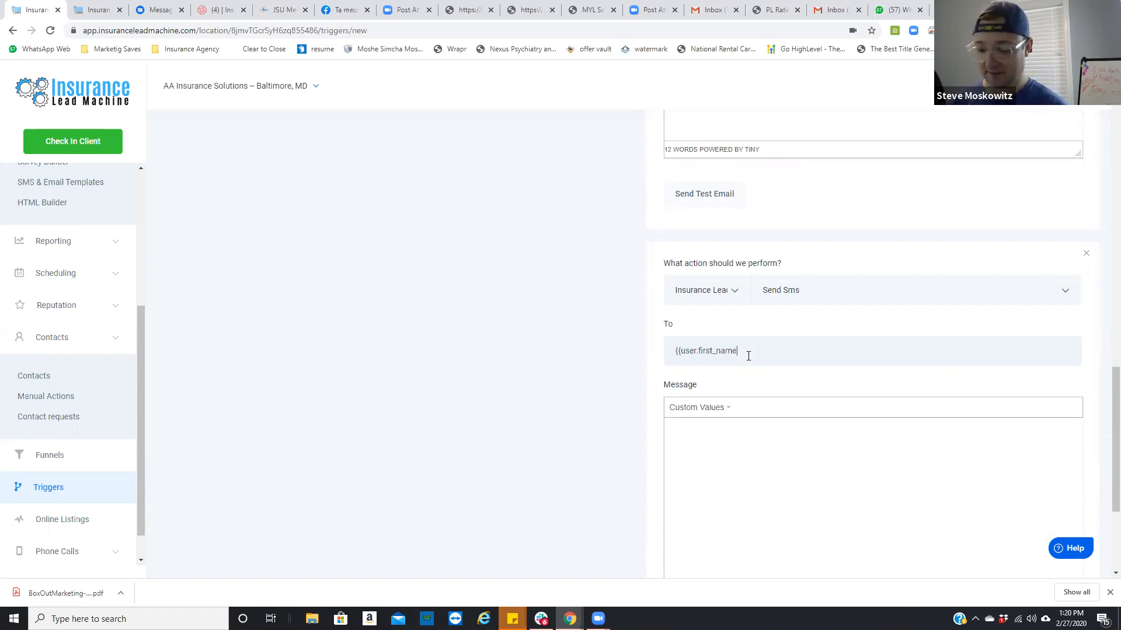
text(}})
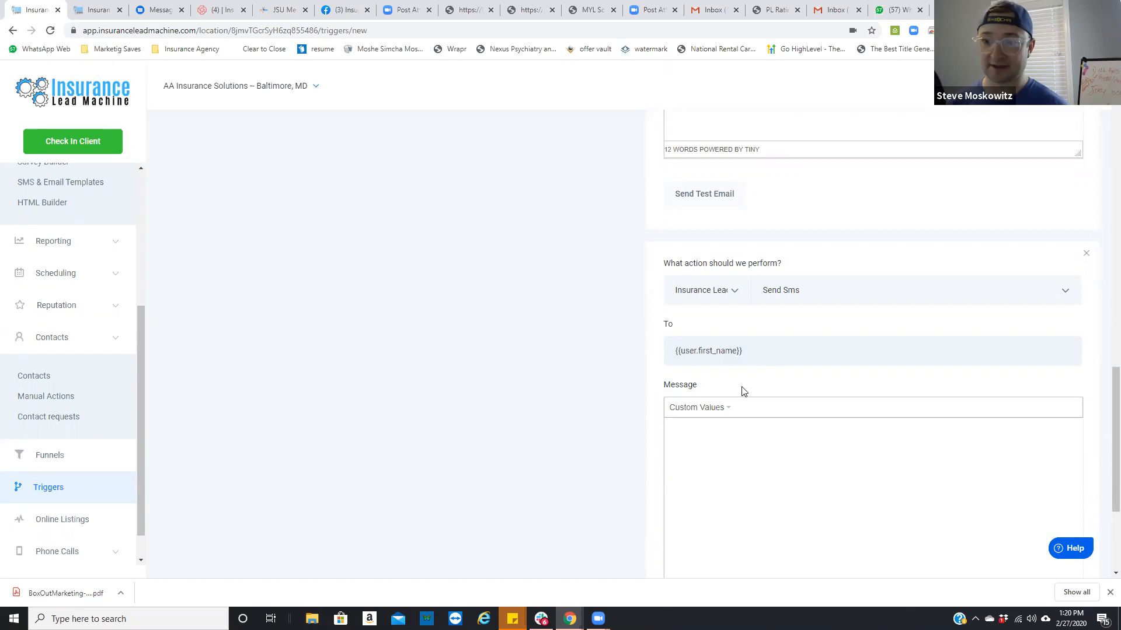
Step: Paste the copied lead details, from "Here are the details:" through the address line, into the SMS message
click(744, 433)
text(Here are the details: Name: {{contact.name}} Phone: {{contact.phone}} Email: {{contact.email}} Address: {{contact.address1}})
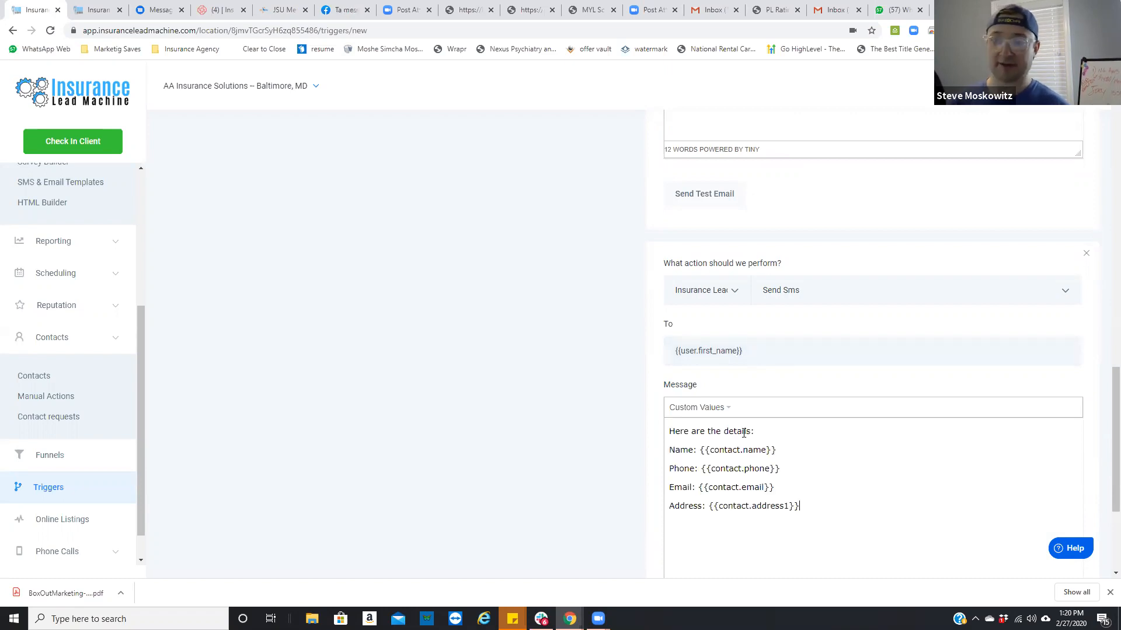
scroll(788, 438, down, 1)
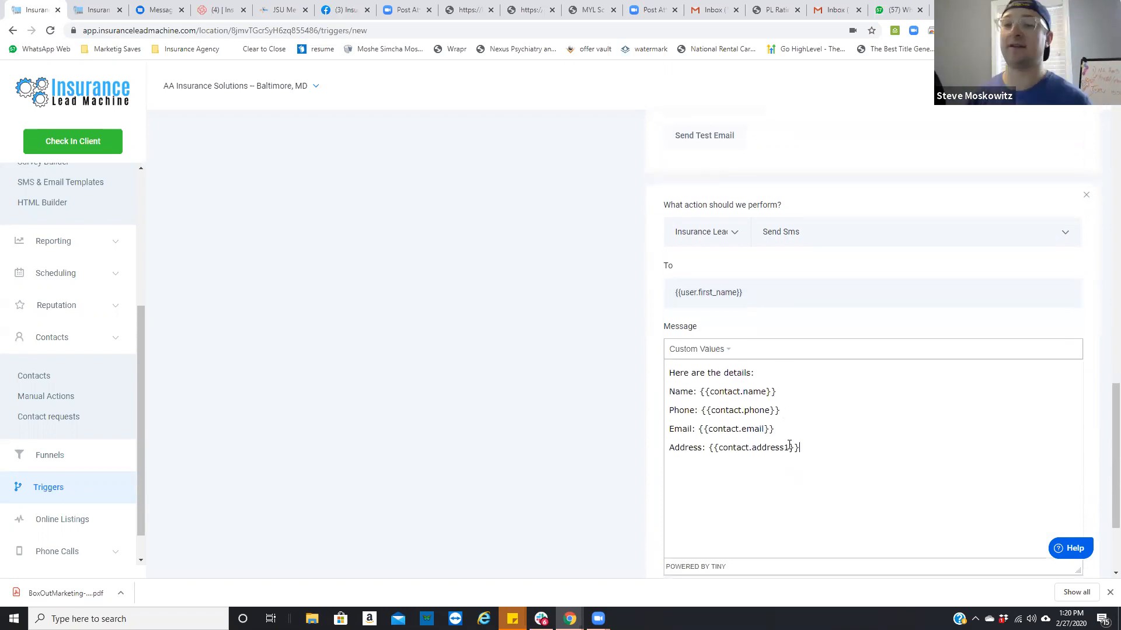
scroll(810, 407, down, 2)
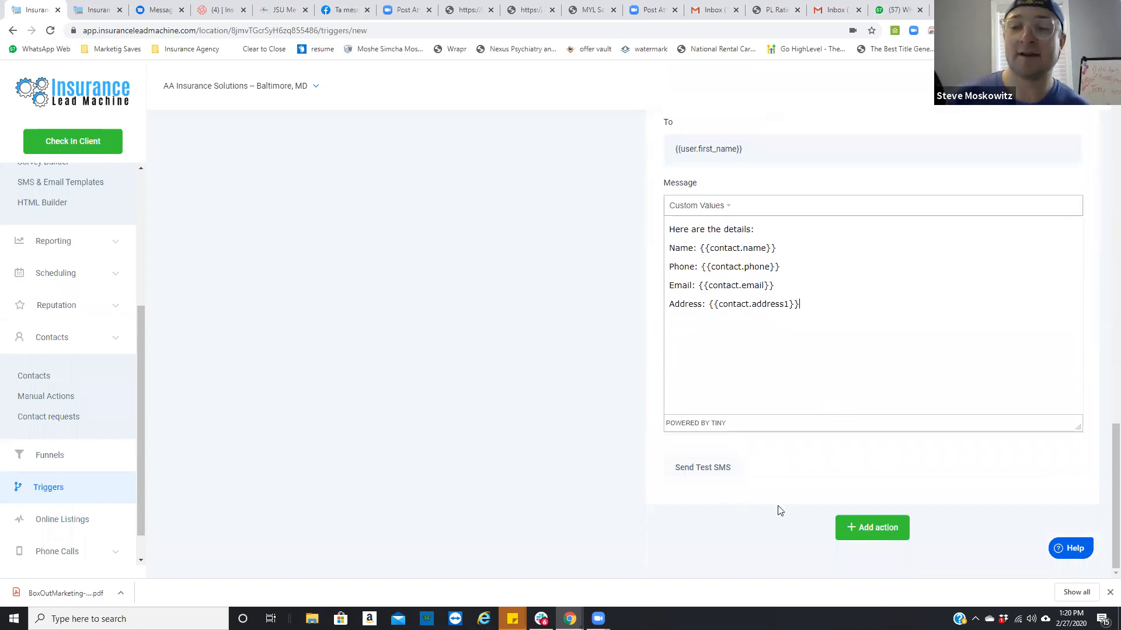
Step: Add an Add Contact Tag action and create the tag "New Lead" in it
click(870, 531)
scroll(846, 492, down, 2)
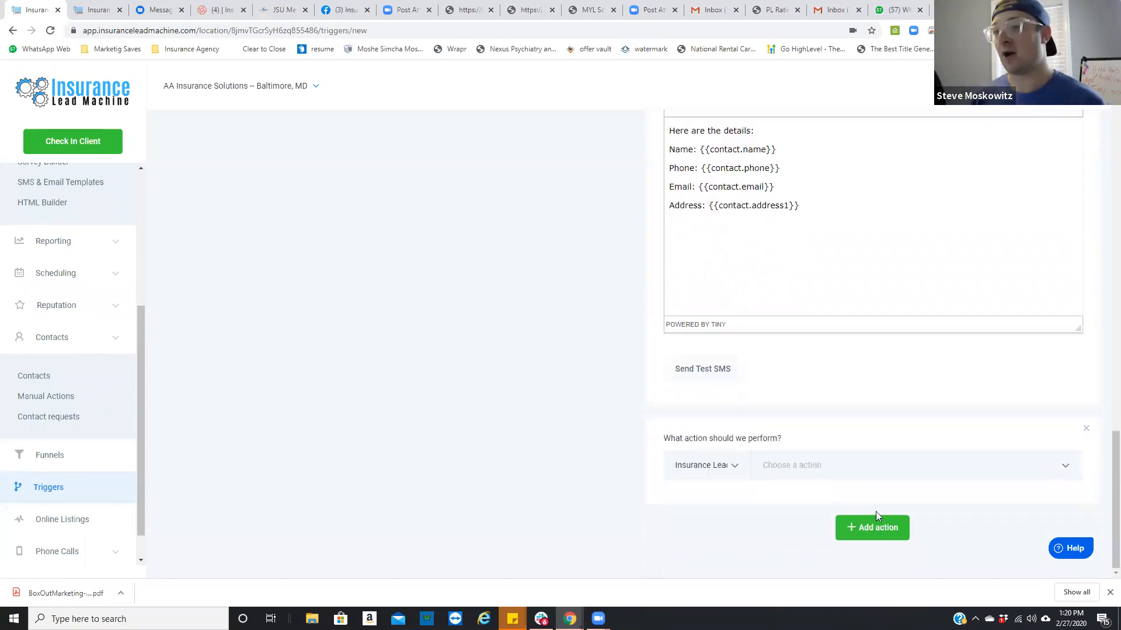
scroll(868, 508, up, 15)
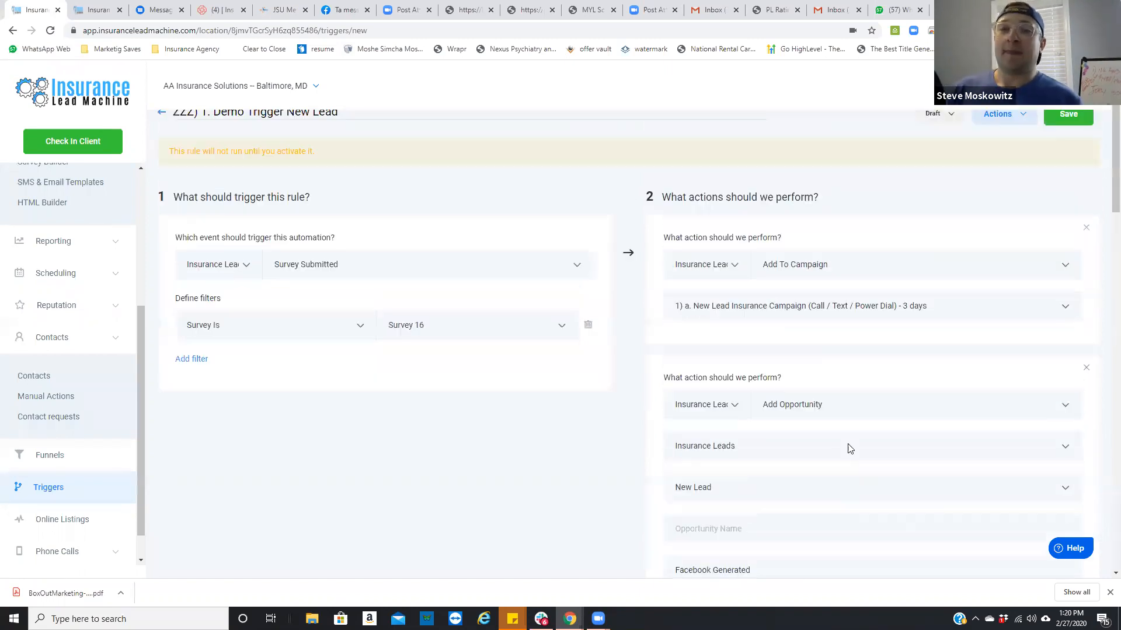
scroll(849, 448, up, 1)
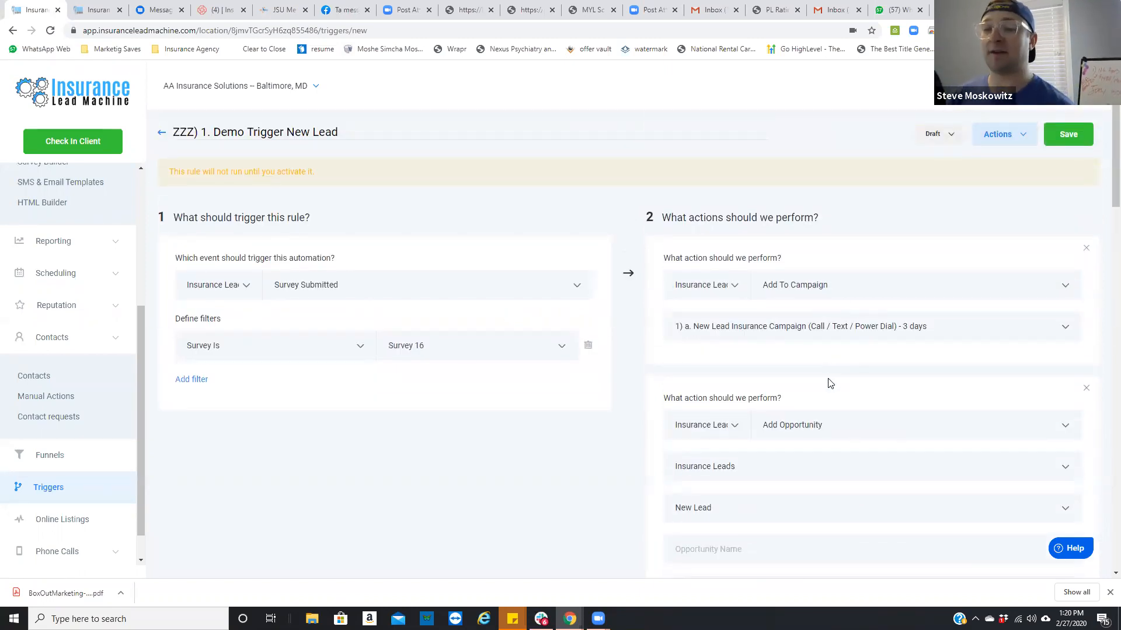
scroll(827, 437, down, 1)
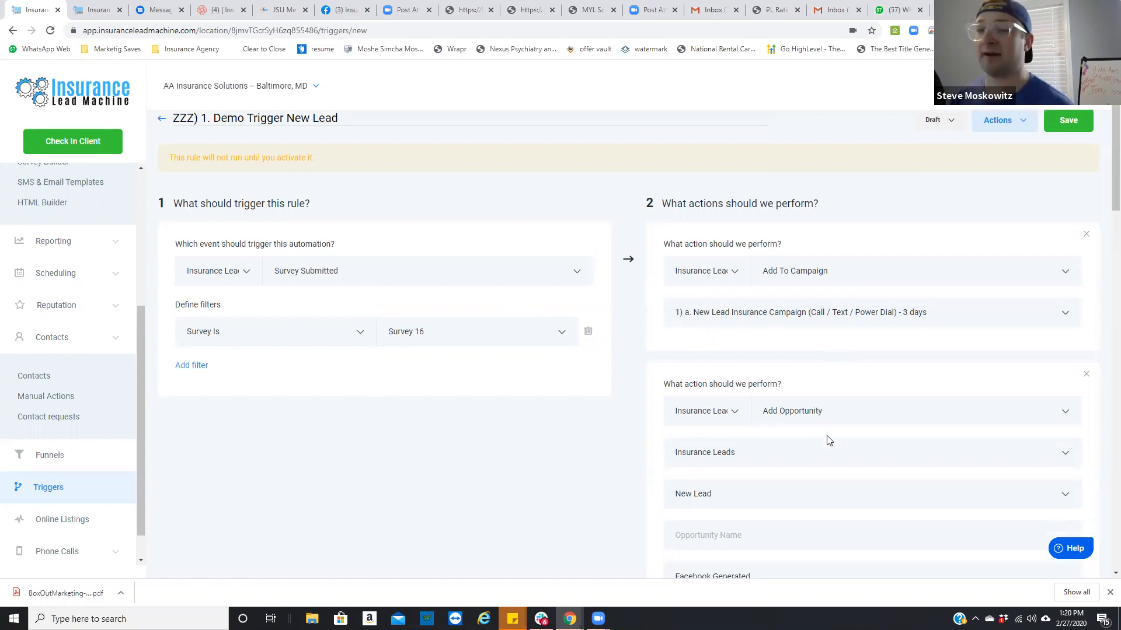
scroll(827, 438, down, 3)
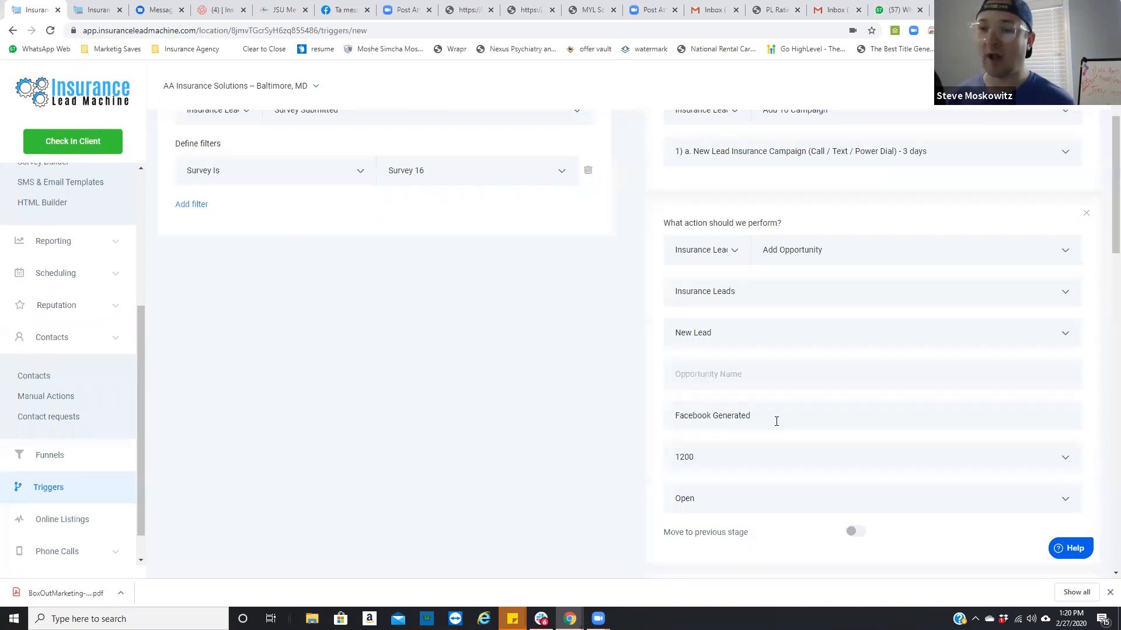
scroll(792, 427, down, 15)
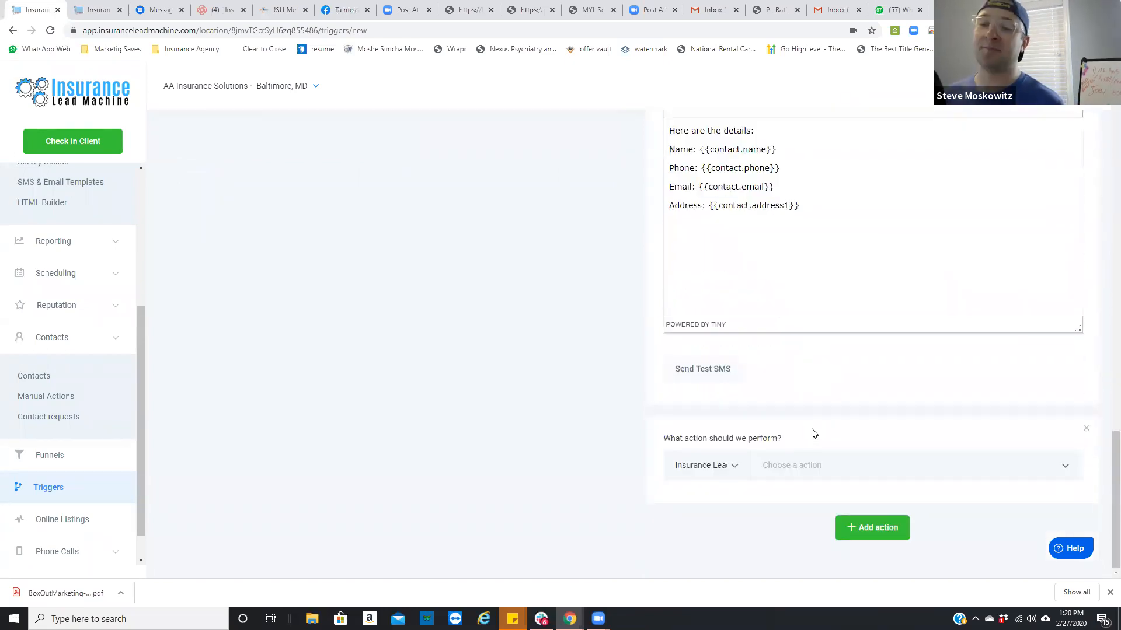
click(825, 466)
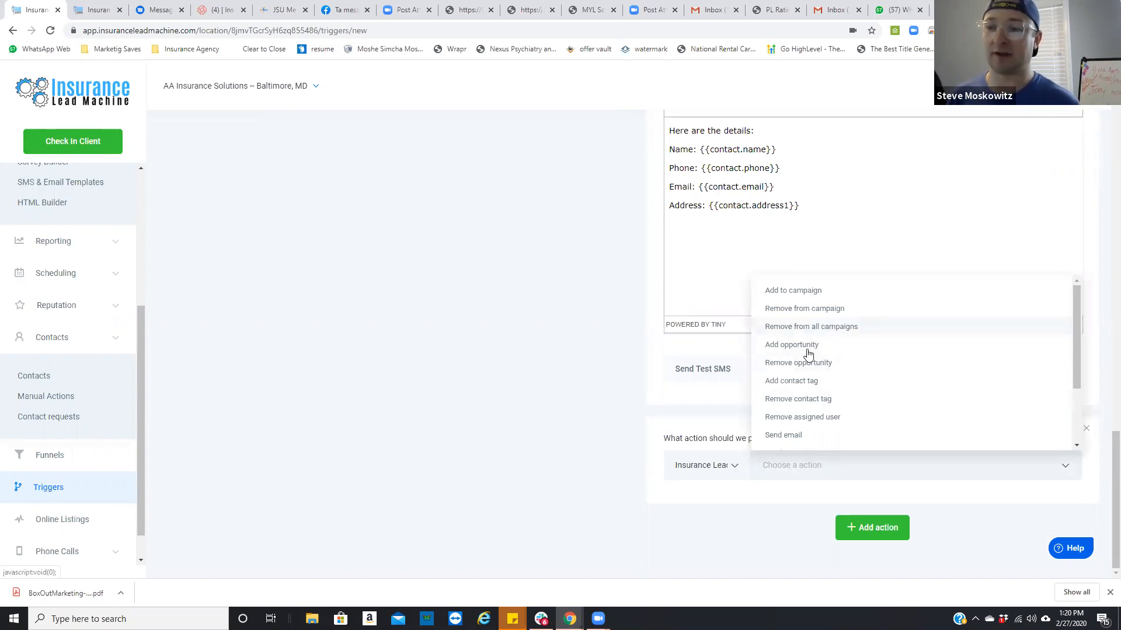
click(809, 382)
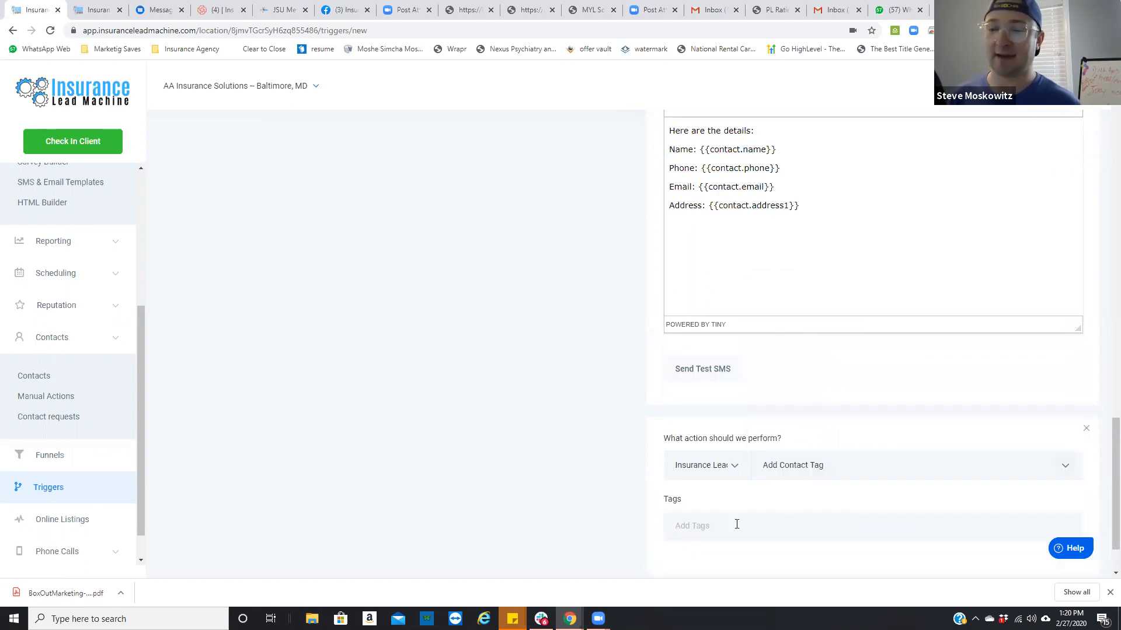
text(New Lead)
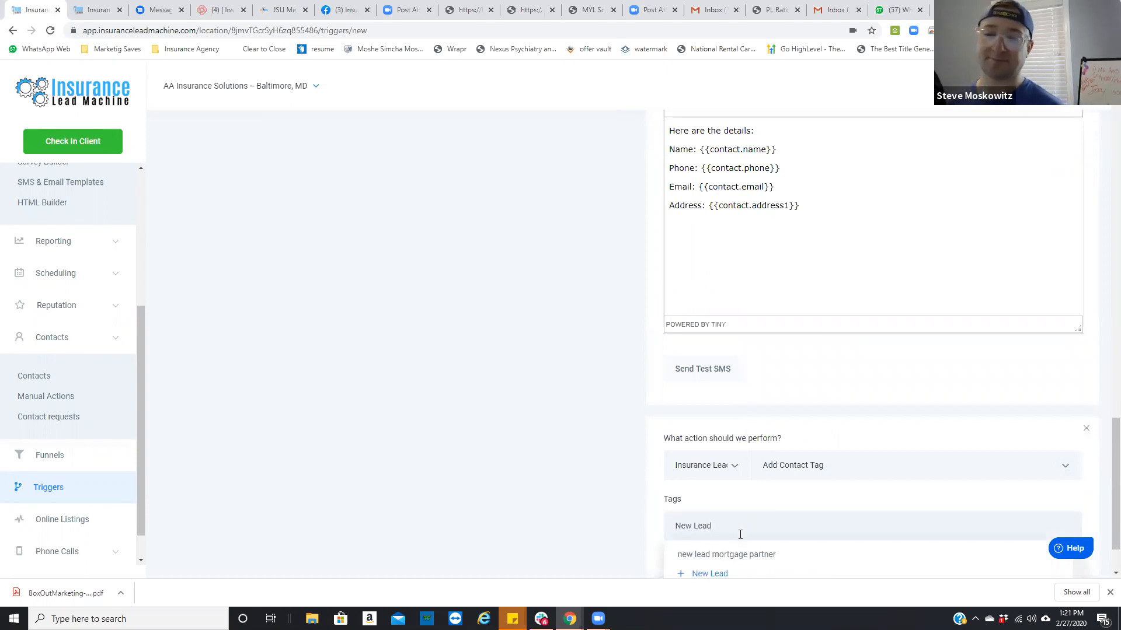
click(710, 571)
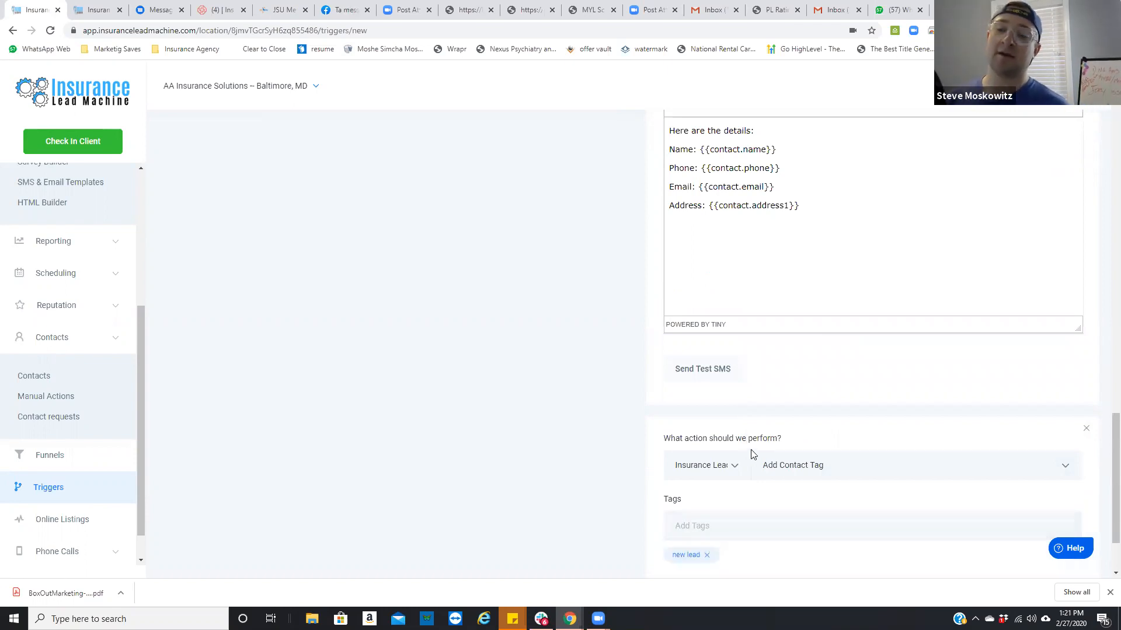
Step: Create the additional tags "Facebook Lead" and "Giveaway" in the contact tag action
scroll(776, 473, down, 2)
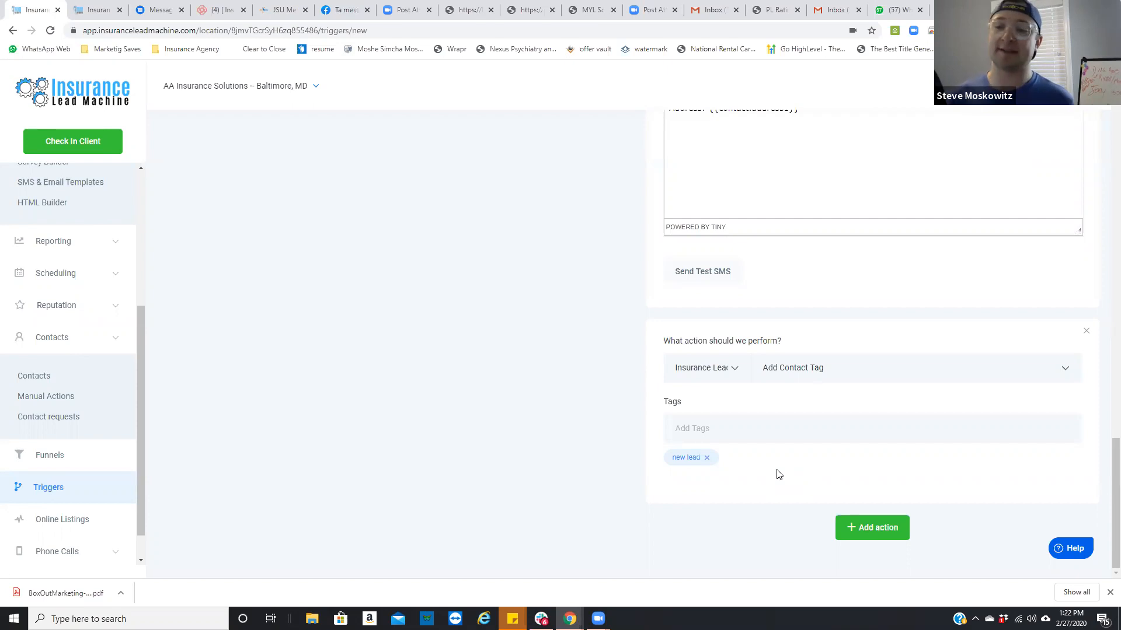
click(819, 432)
text(Facebook Lead)
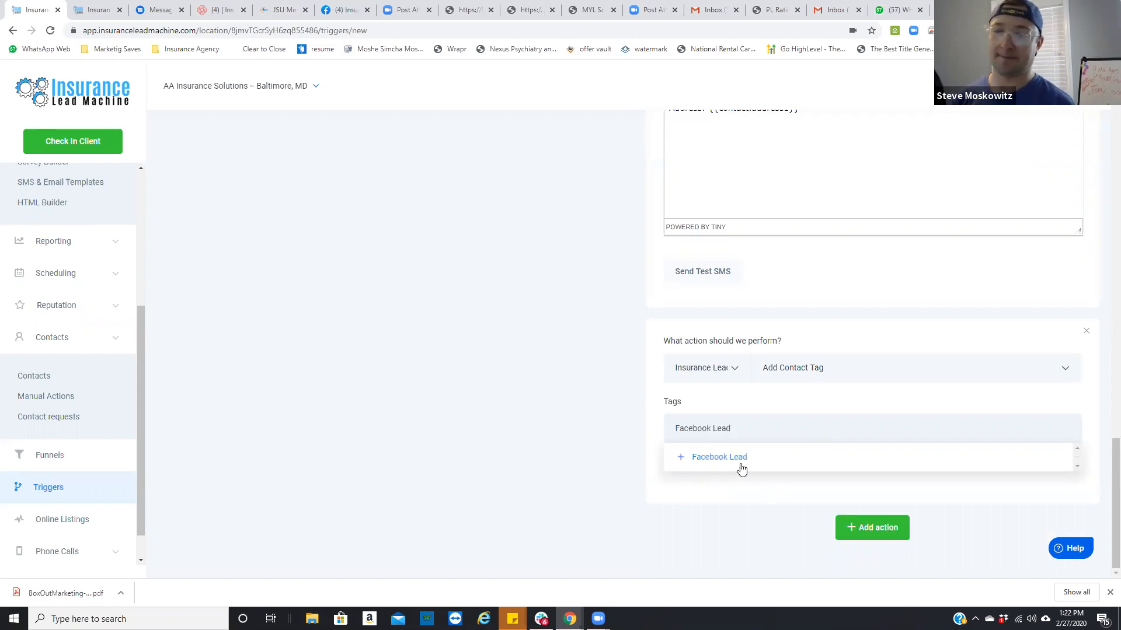
click(741, 468)
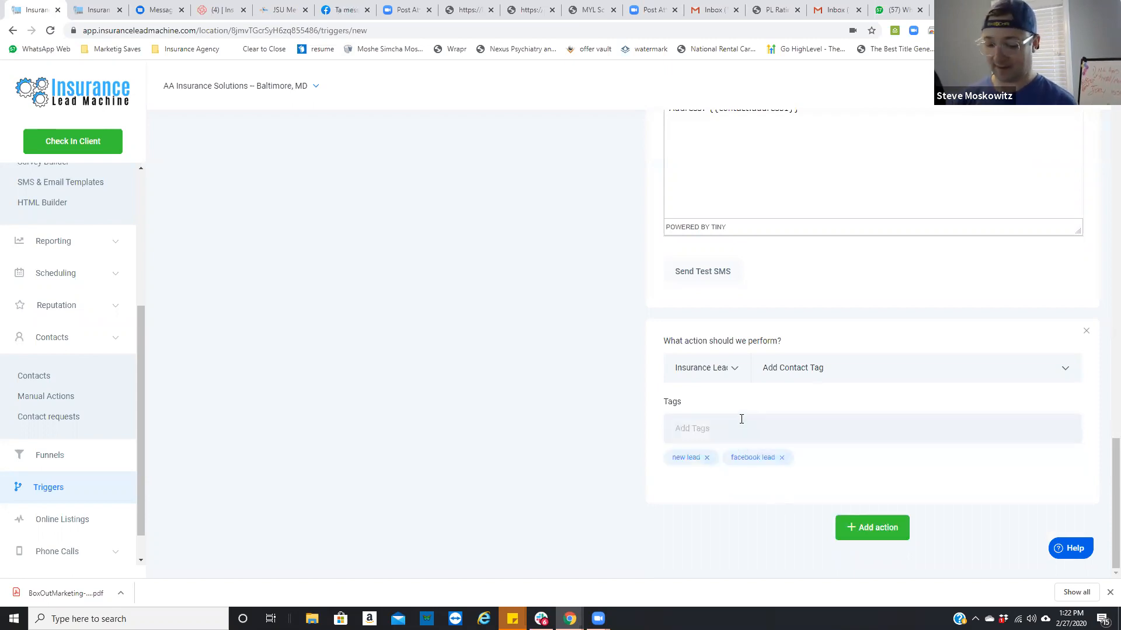
text(Giveaway)
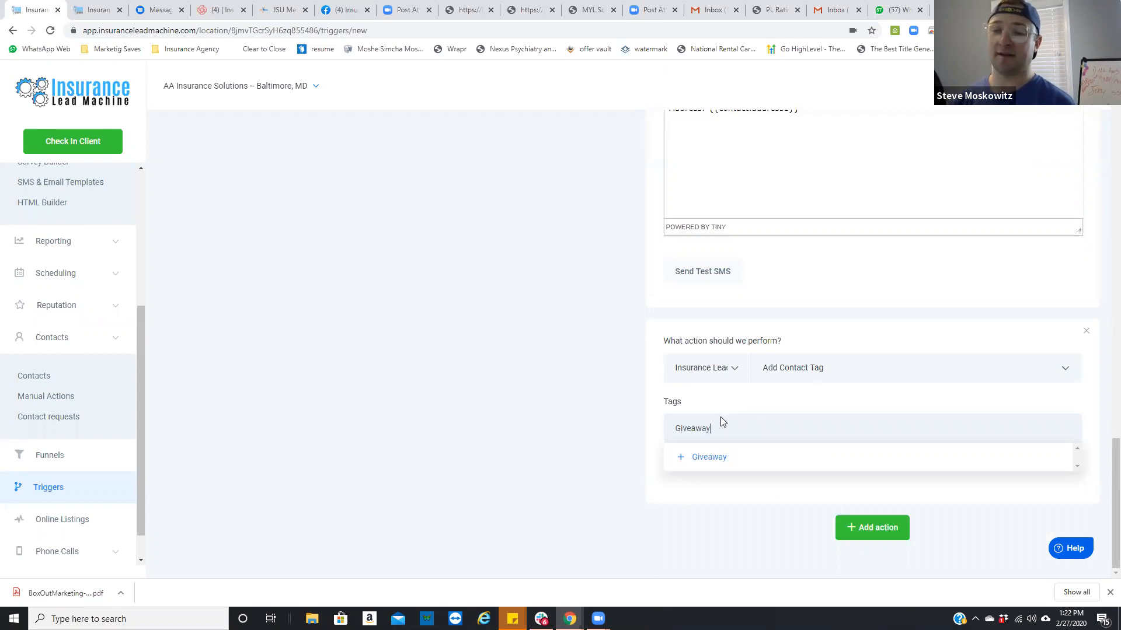
click(676, 459)
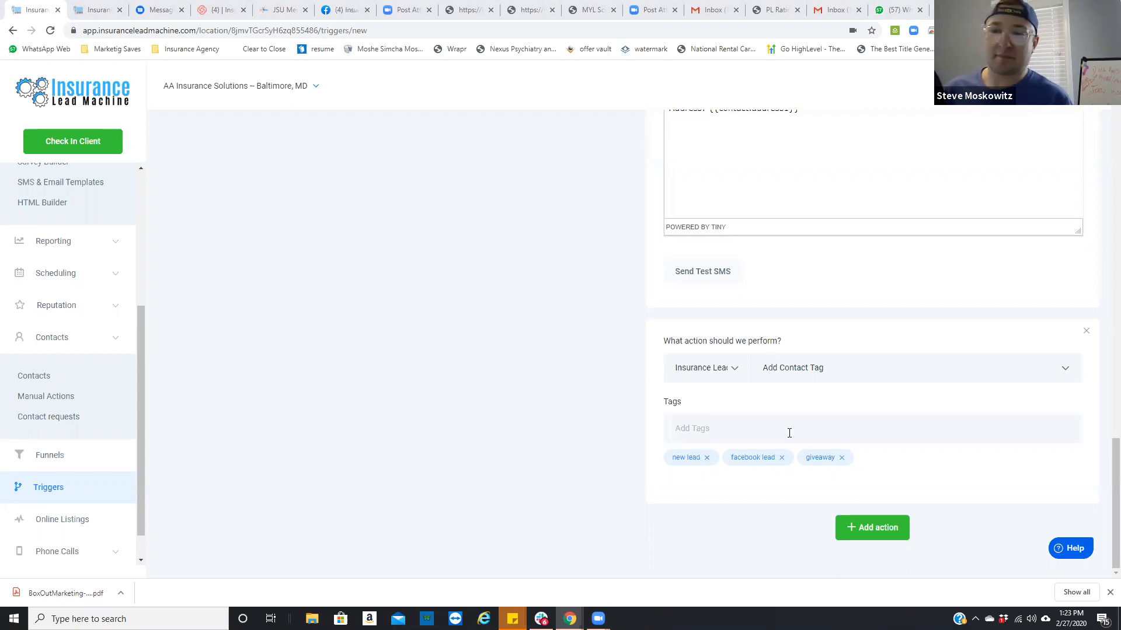
Step: Add another action to the rule after the contact tags and set it to Add Task
click(877, 528)
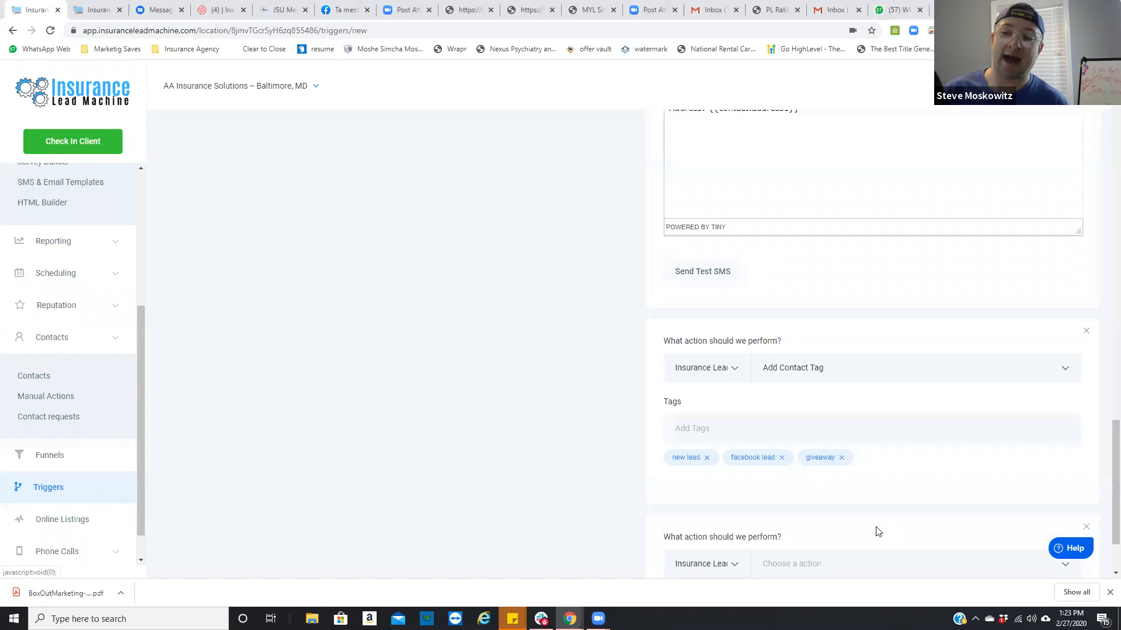
click(839, 465)
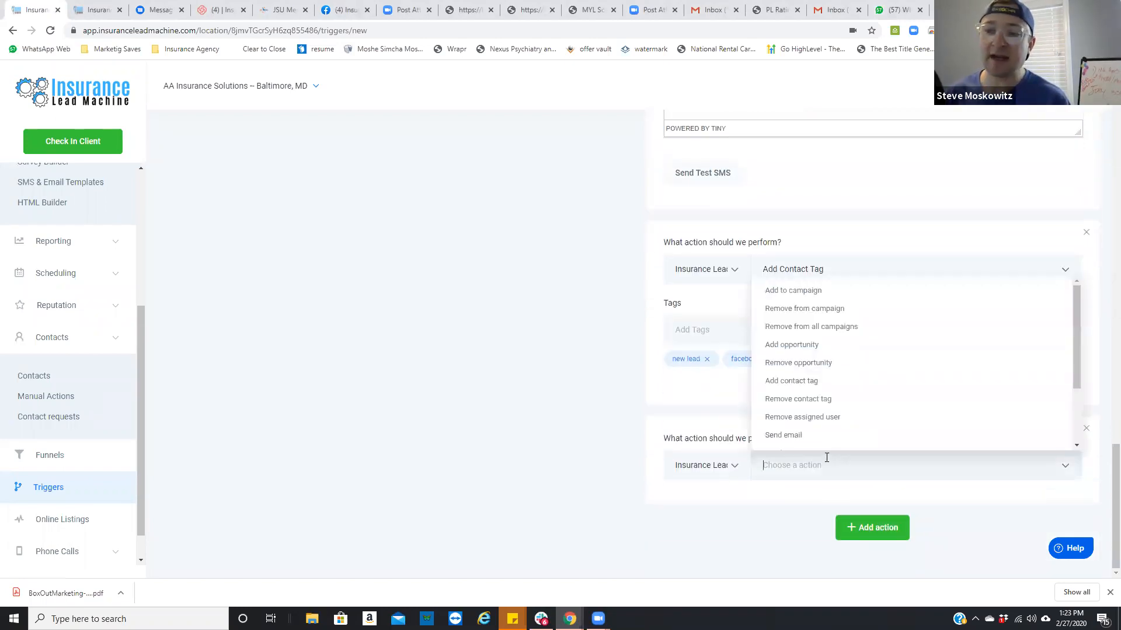
scroll(831, 378, down, 2)
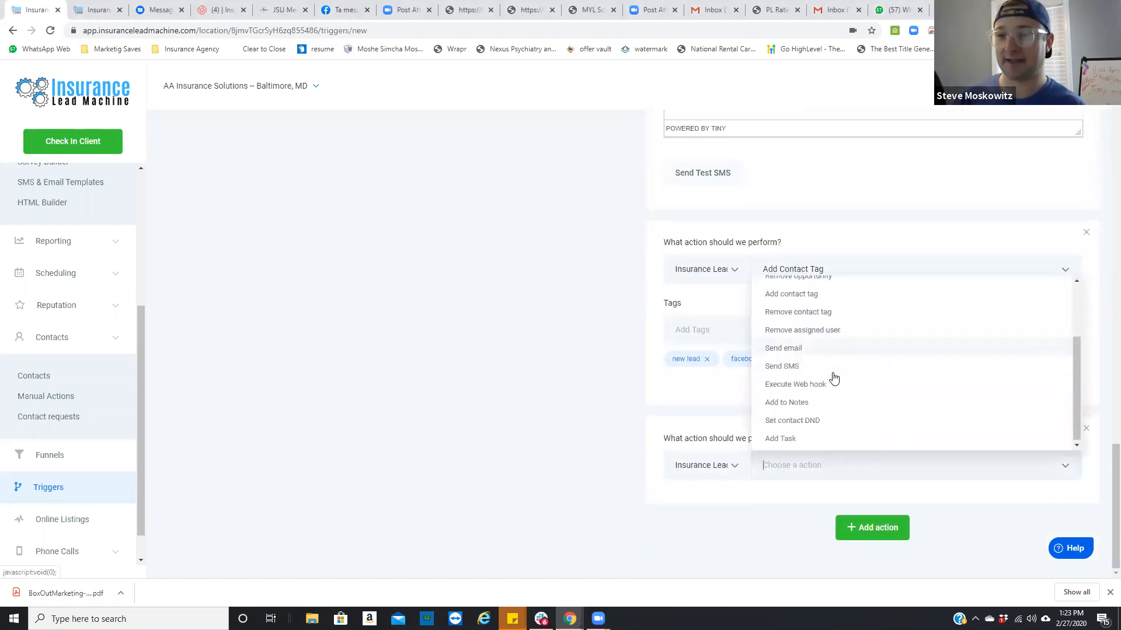
click(793, 439)
Step: Title the task "NEW FB Lead" and paste the copied lead details into its description
scroll(751, 513, down, 3)
click(708, 359)
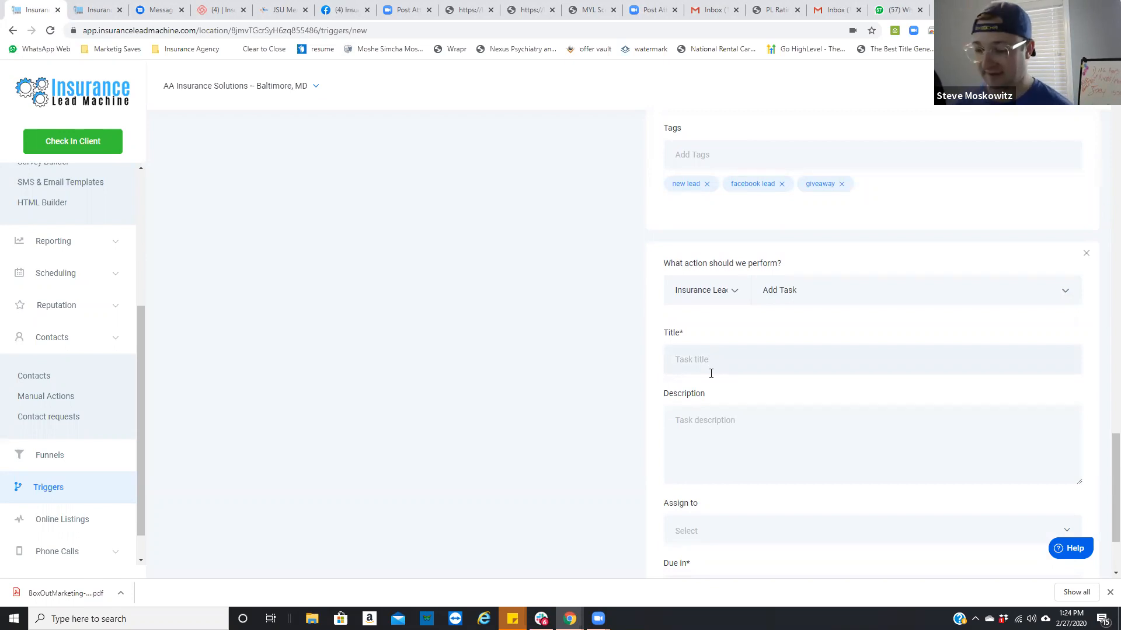
text(NEW )
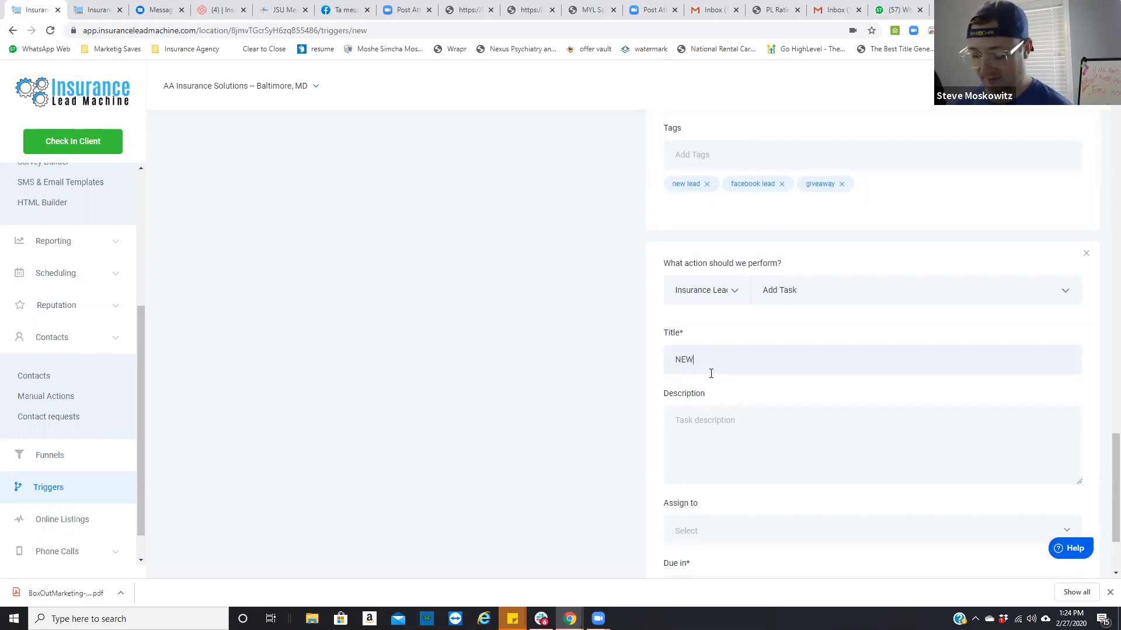
text(FB Lead)
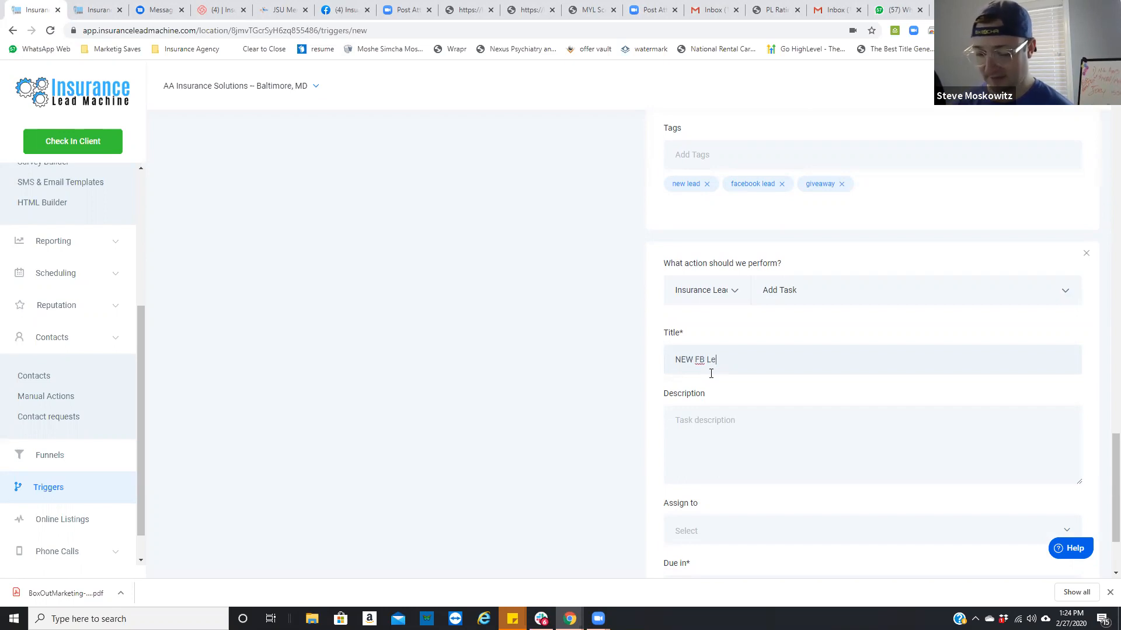
click(721, 418)
text(Name: {{contact.name}}  Phone: {{contact.phone}}  Email: {{contact.email}}  Address: {{contact.address1}})
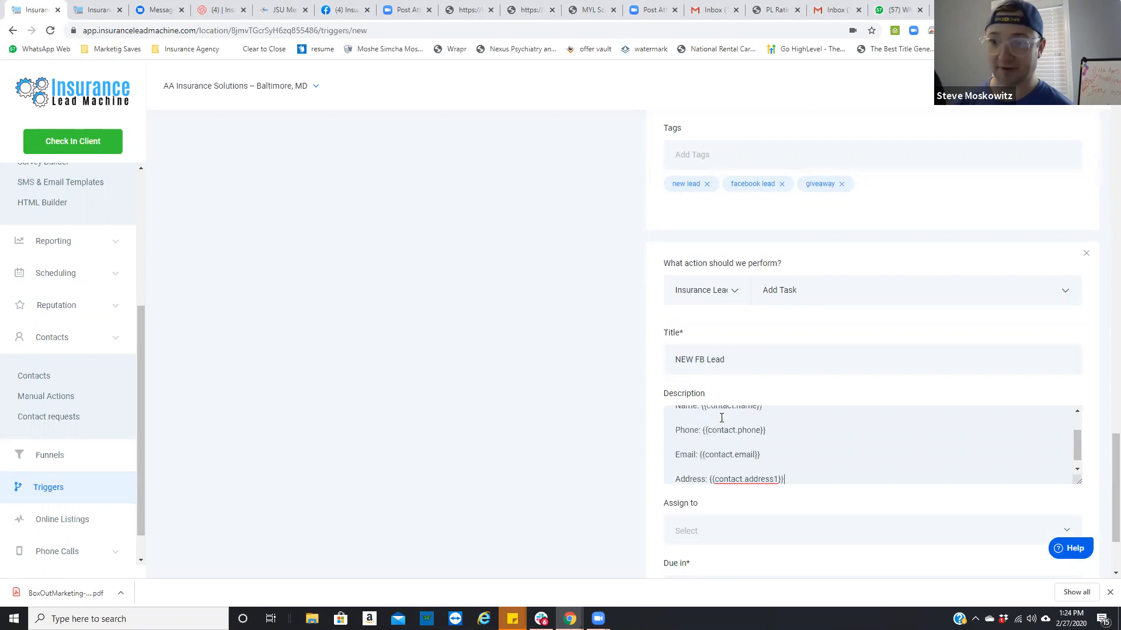
Step: Assign the task to the team member listed directly below Current User and make it due in 1 day
scroll(716, 519, down, 1)
click(715, 471)
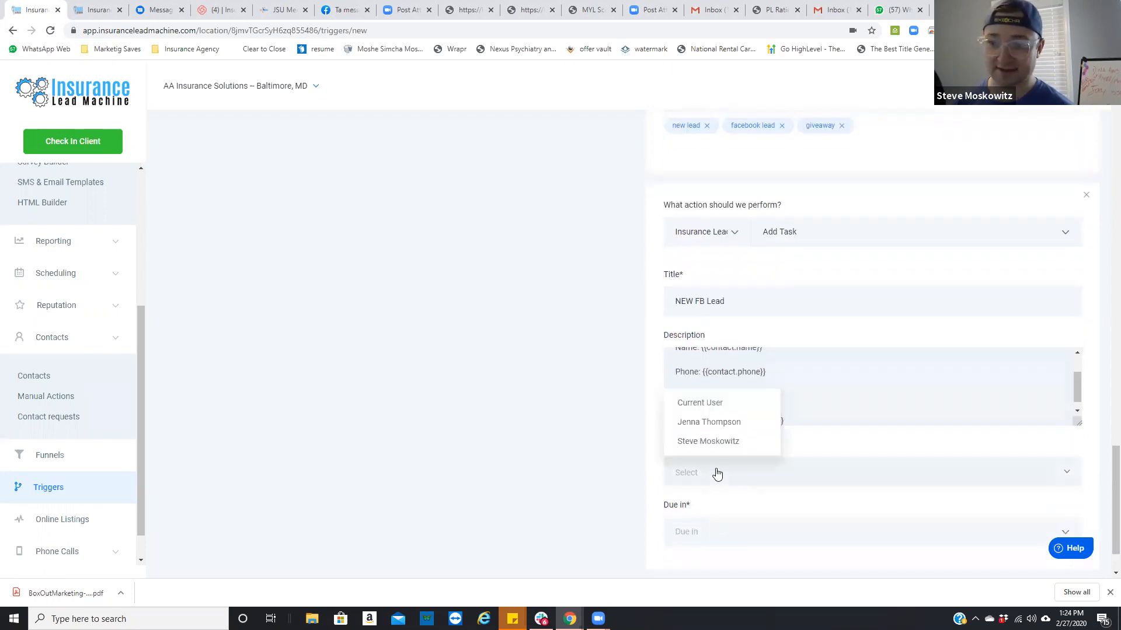
click(699, 428)
scroll(751, 458, down, 1)
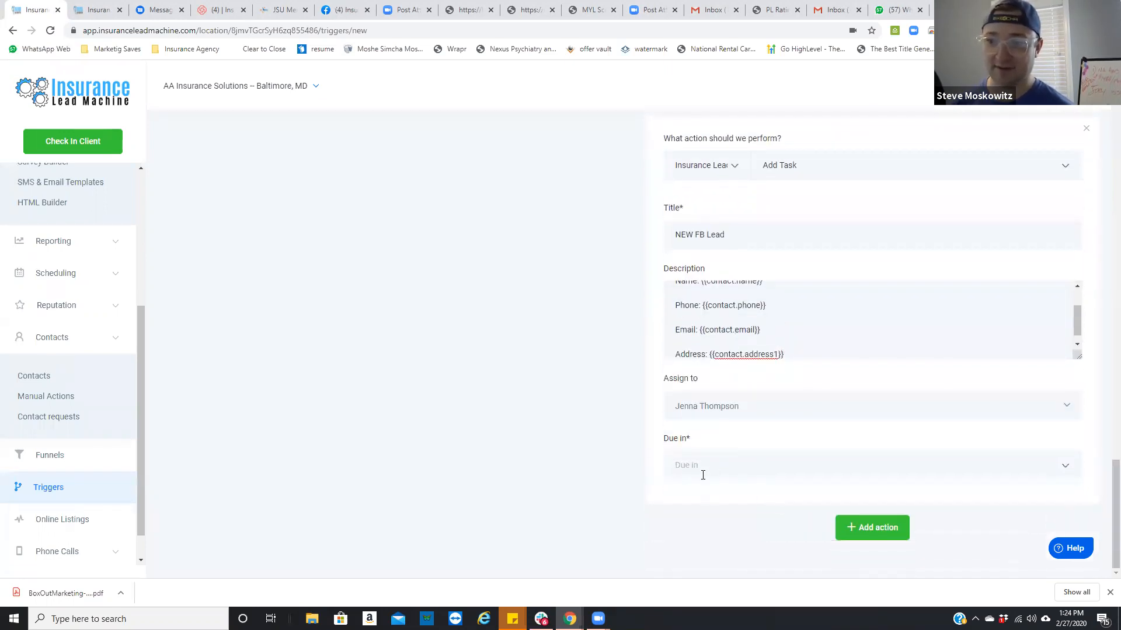
click(702, 467)
click(687, 343)
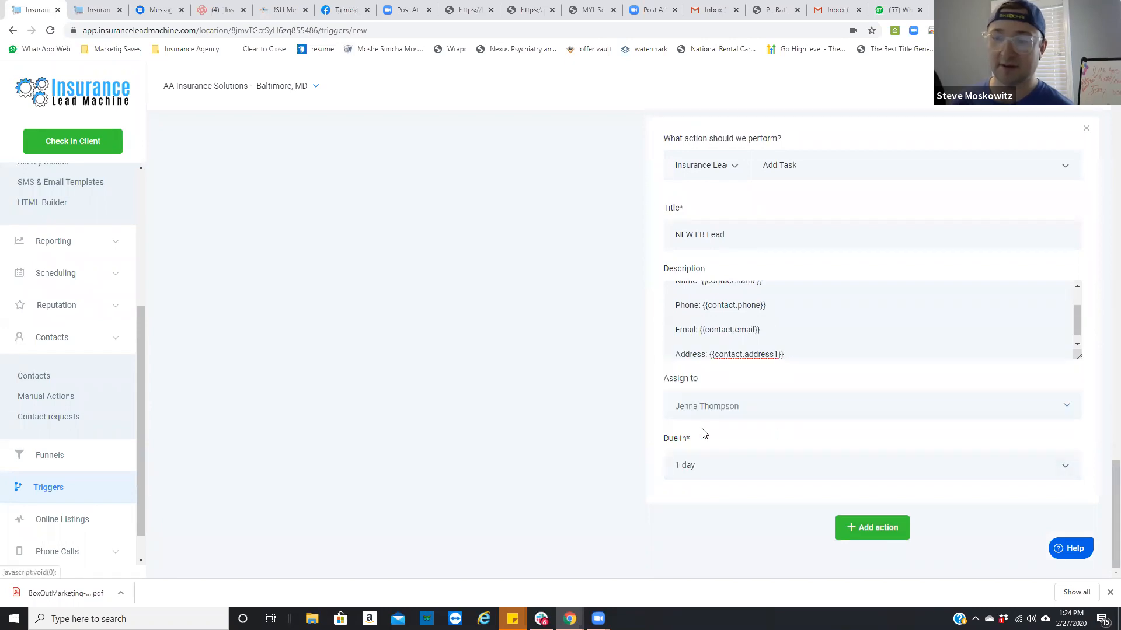
scroll(680, 387, up, 15)
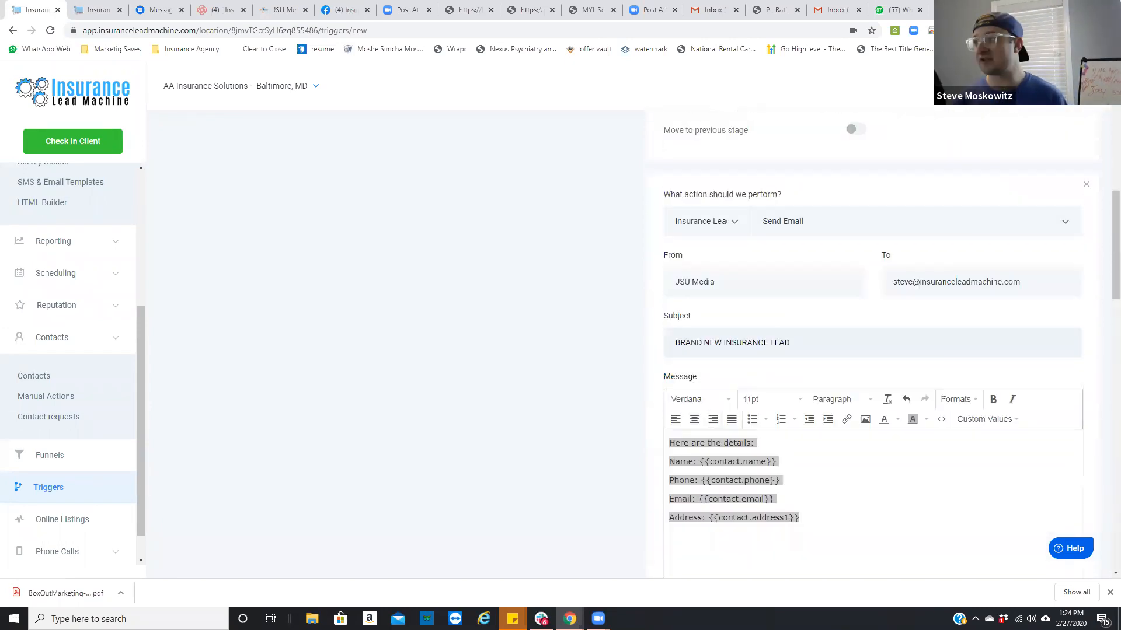